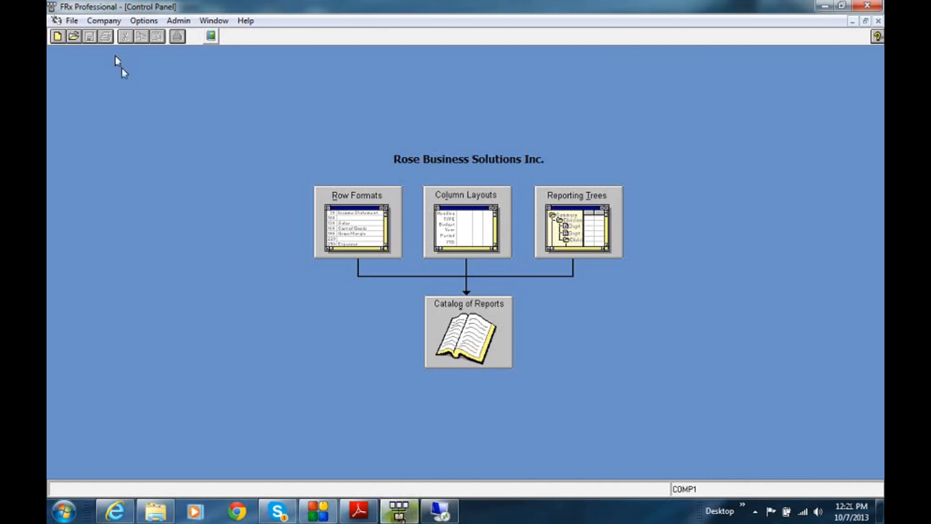
# Review the company information for Fabrikam Works, Inc., TEST COMP1 and COMP1, checking which specification set each company uses.
pyautogui.click(107, 24)
pyautogui.click(108, 36)
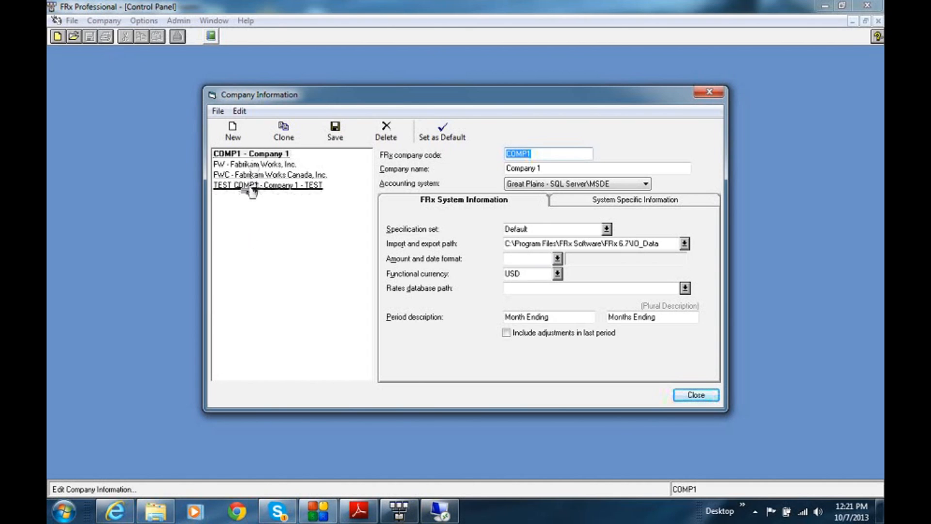
pyautogui.click(252, 166)
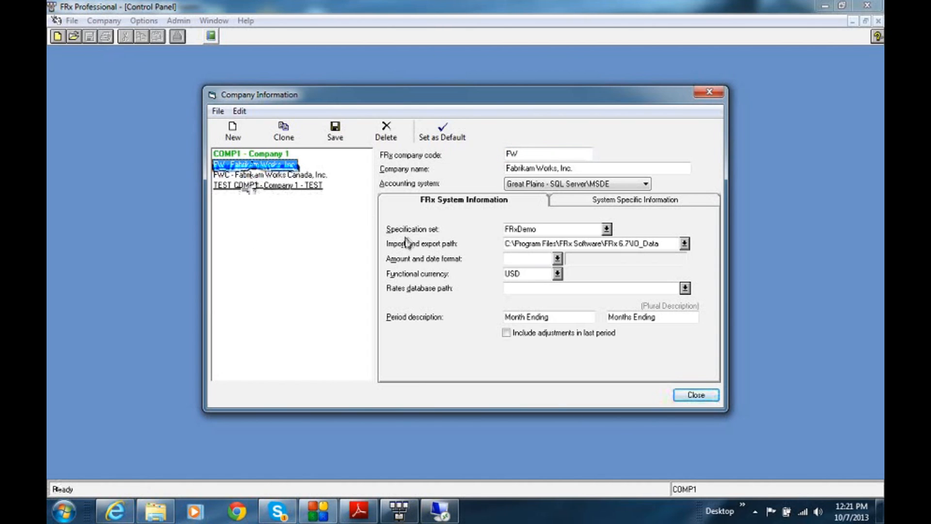
pyautogui.click(295, 187)
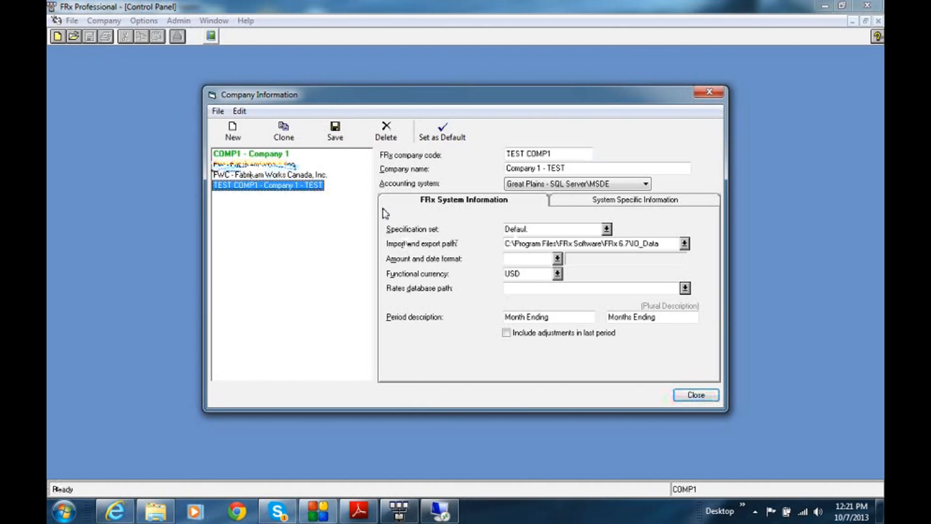
pyautogui.click(286, 155)
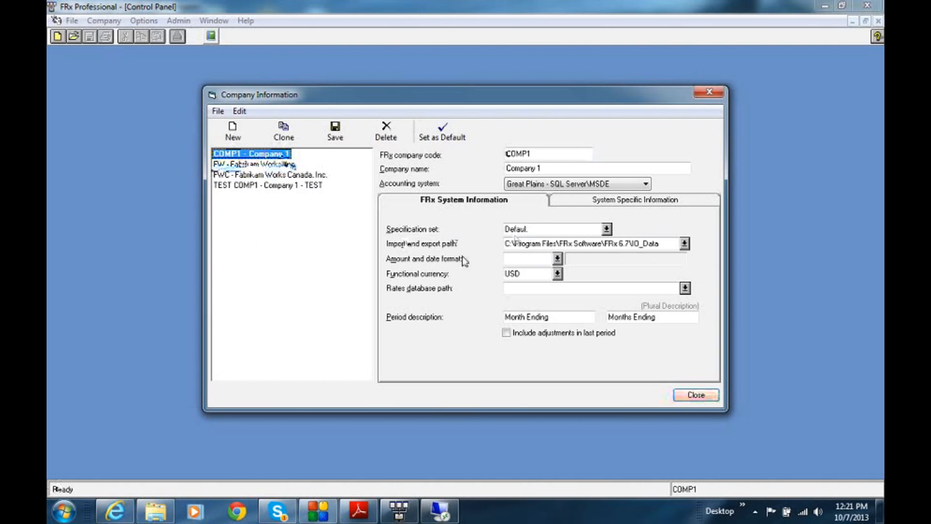
pyautogui.click(515, 236)
pyautogui.click(689, 395)
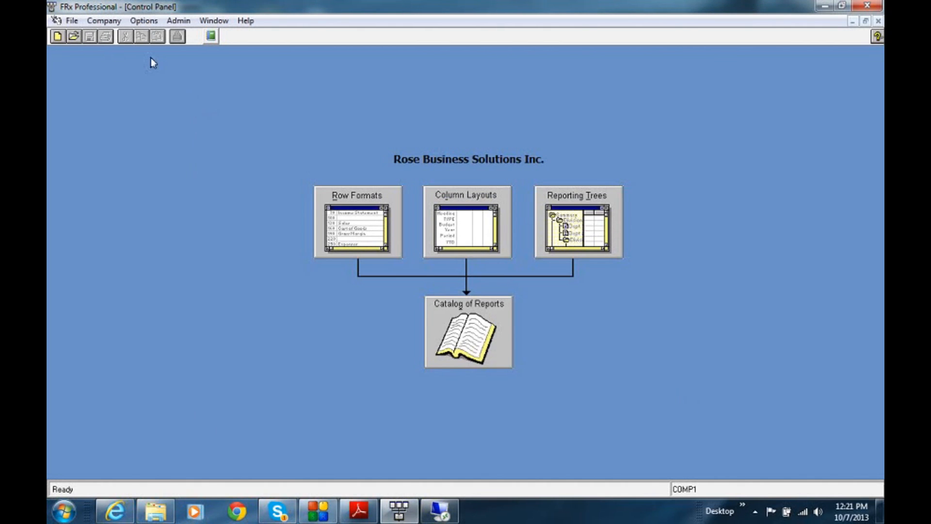
# Start an export of the Default specification set with all catalogs, rows, columns and trees selected.
pyautogui.click(117, 22)
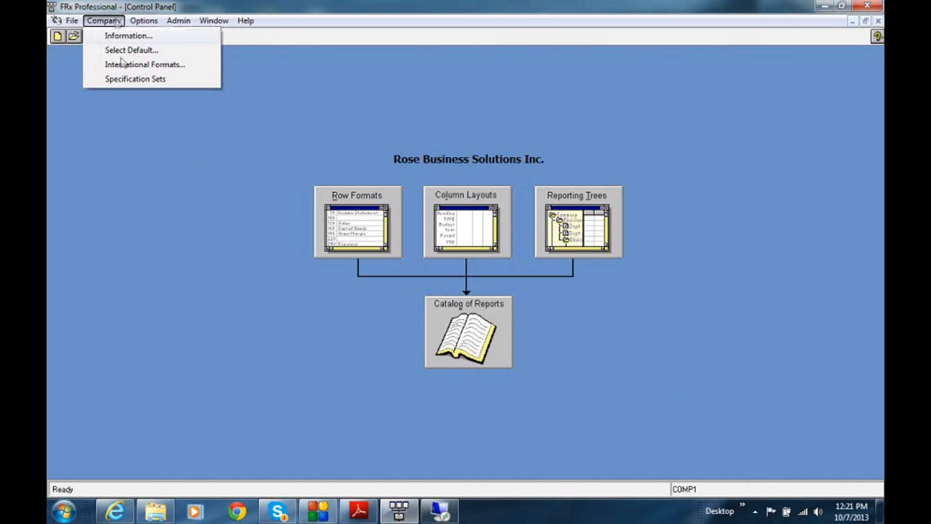
pyautogui.click(130, 83)
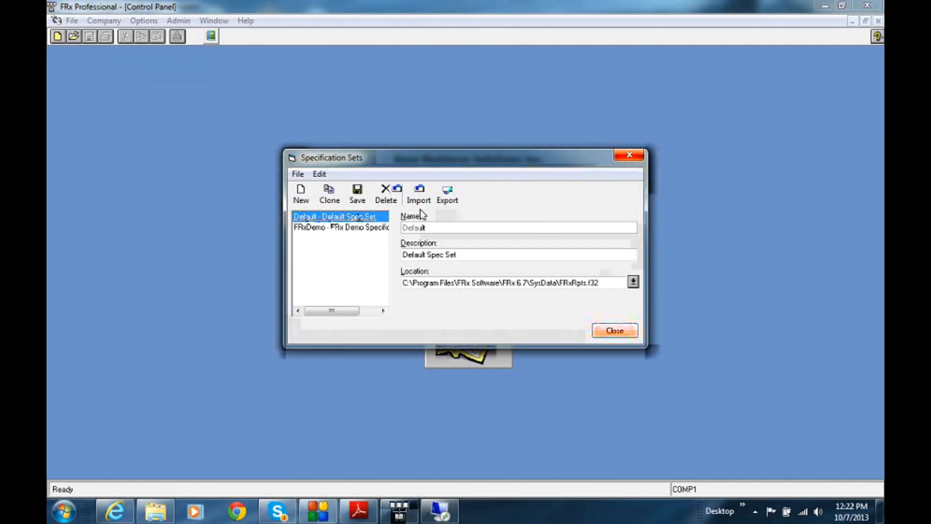
pyautogui.click(448, 194)
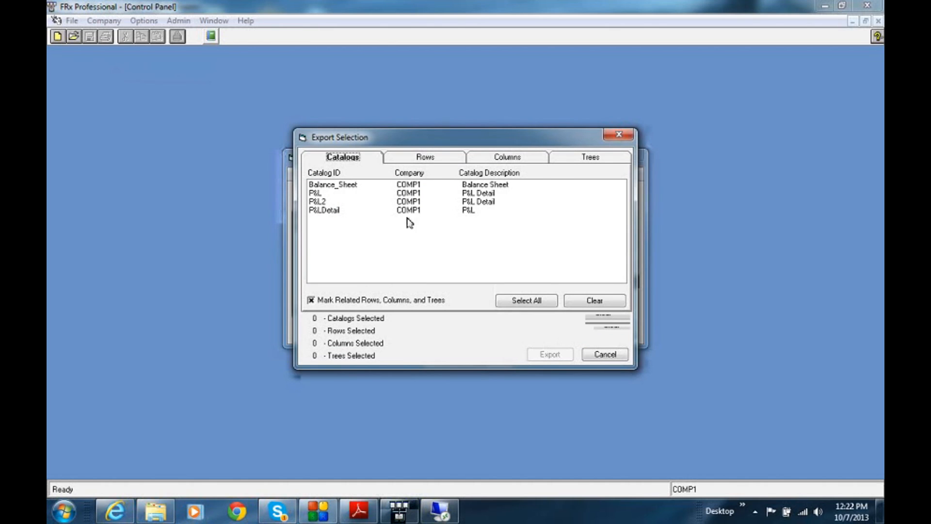
pyautogui.click(522, 302)
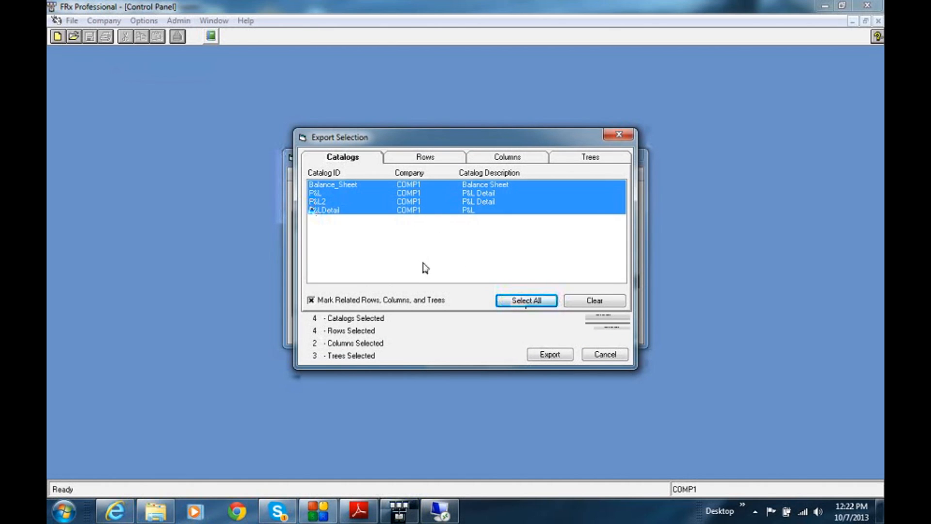
pyautogui.click(432, 157)
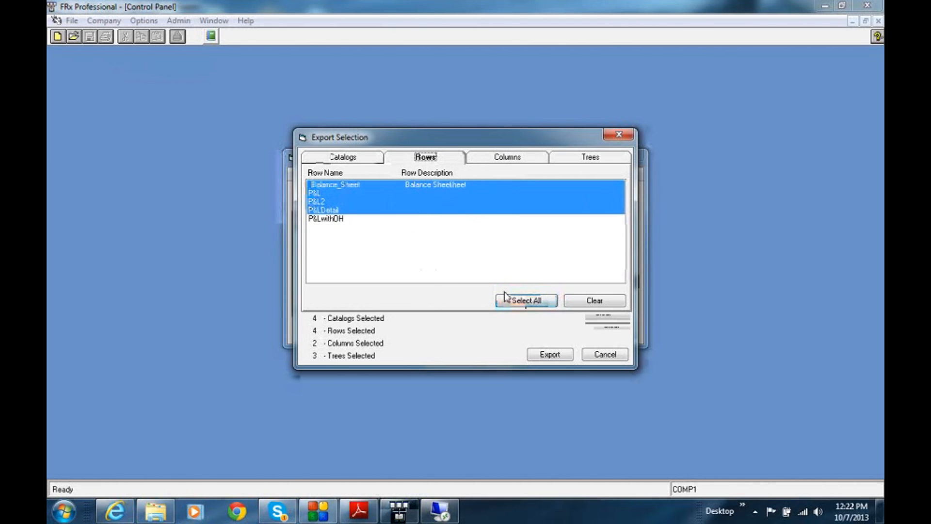
pyautogui.click(515, 302)
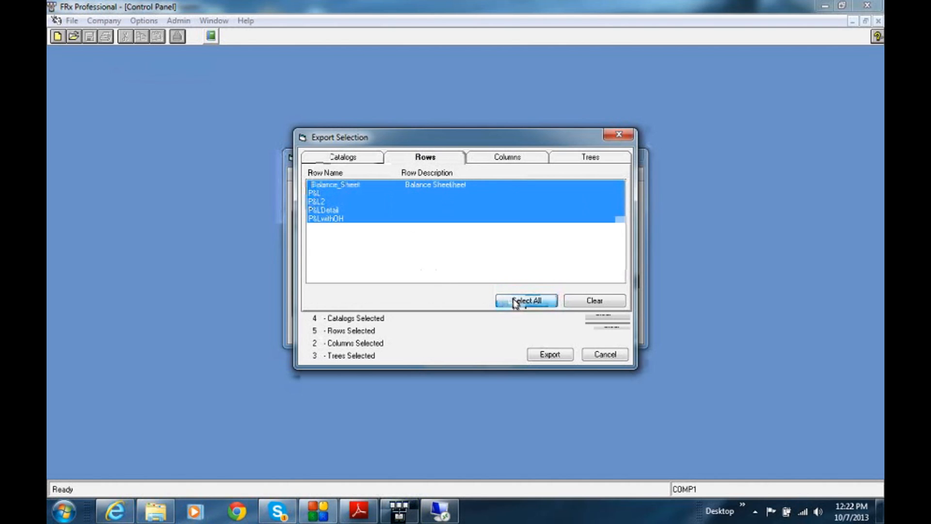
pyautogui.click(513, 158)
pyautogui.click(518, 301)
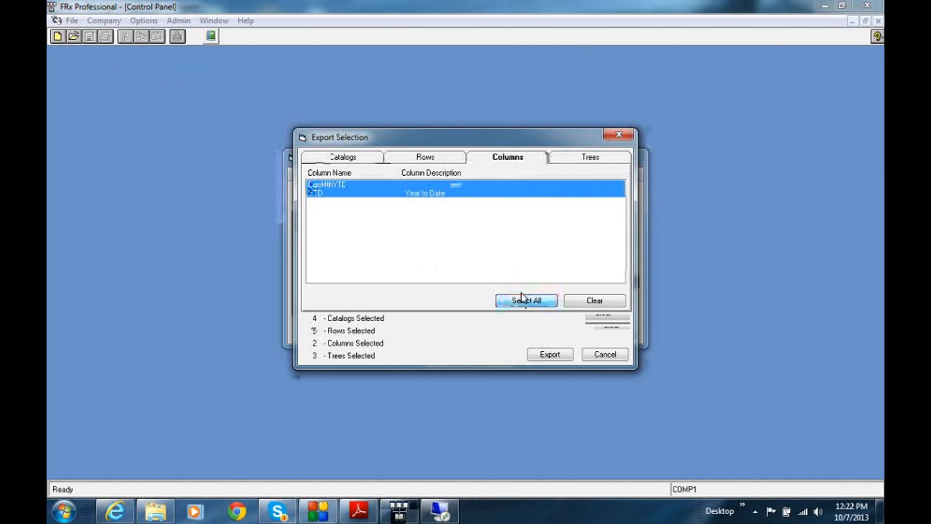
pyautogui.click(588, 159)
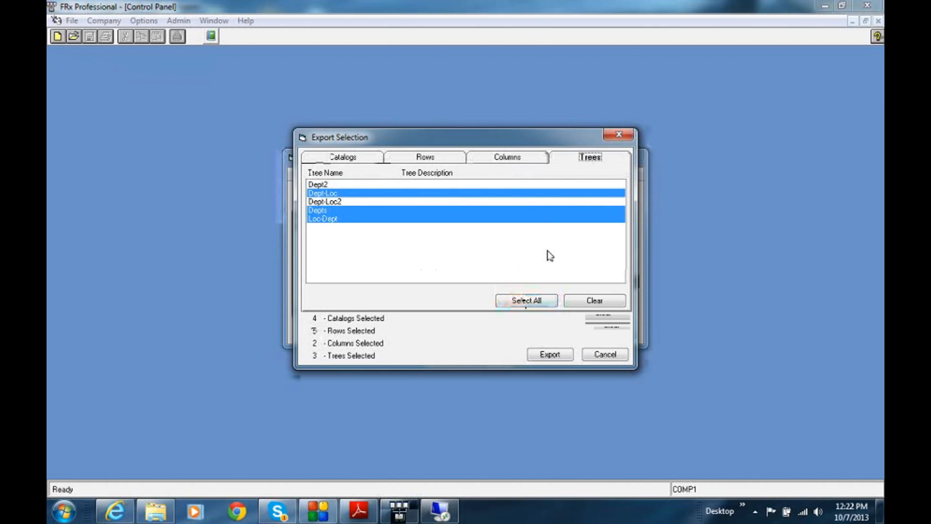
pyautogui.click(520, 301)
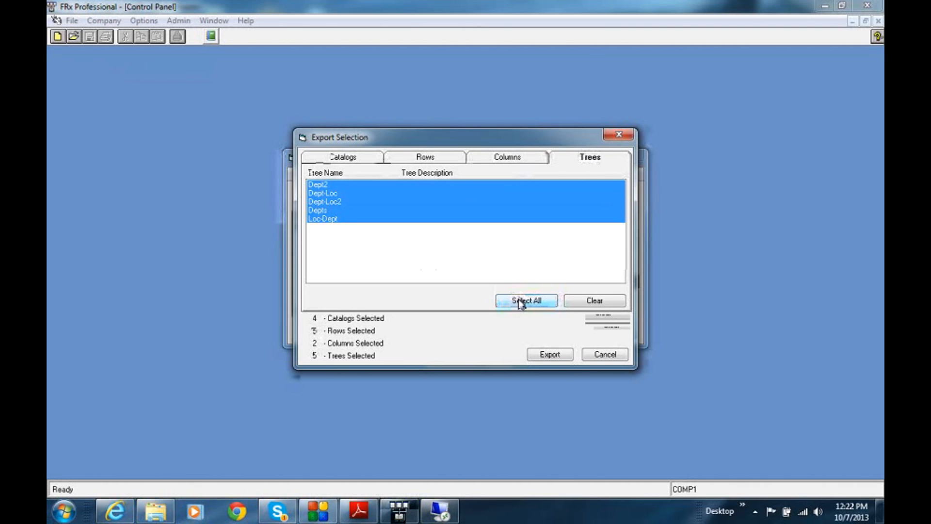
# Export the selected items to the IO_Data folder as "All Frx before cleanup.tdb" and close the specification sets.
pyautogui.click(550, 354)
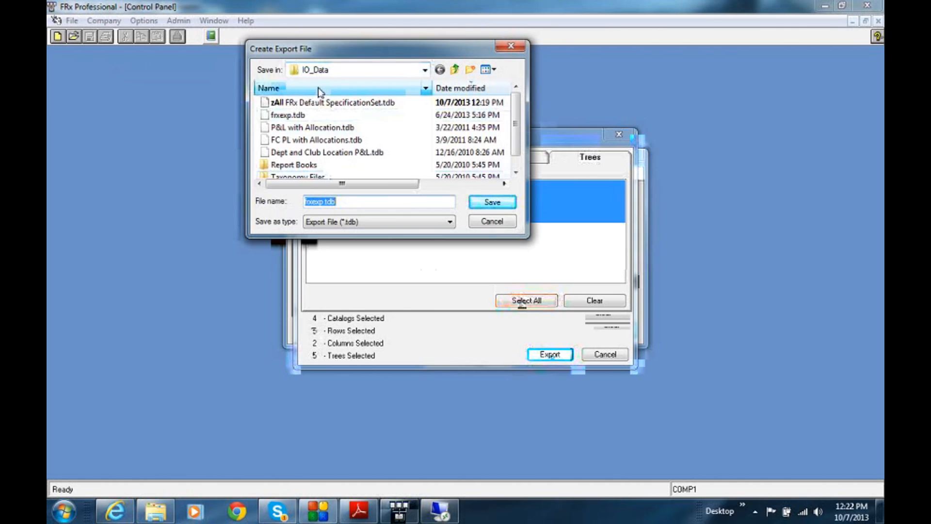
pyautogui.click(324, 202)
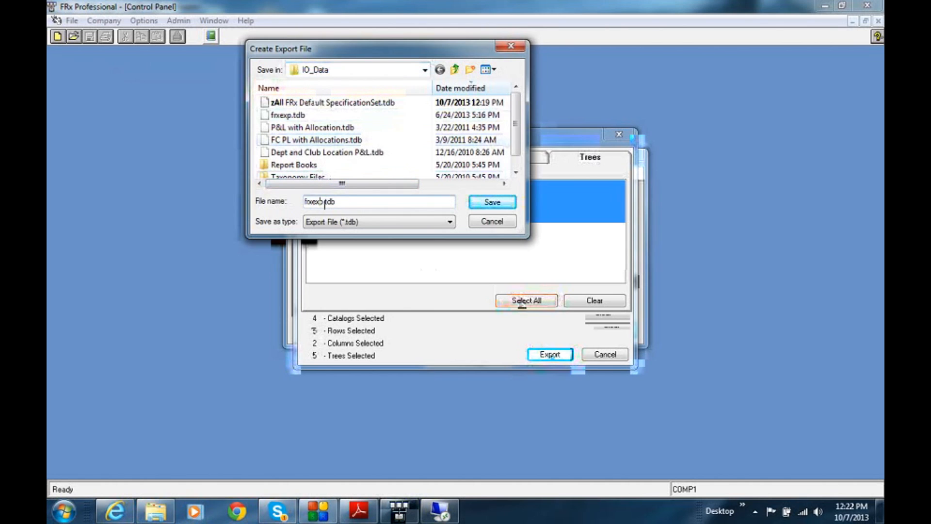
pyautogui.moveTo(325, 202); pyautogui.dragTo(292, 203)
pyautogui.write('All_Fr')
pyautogui.write('x before s')
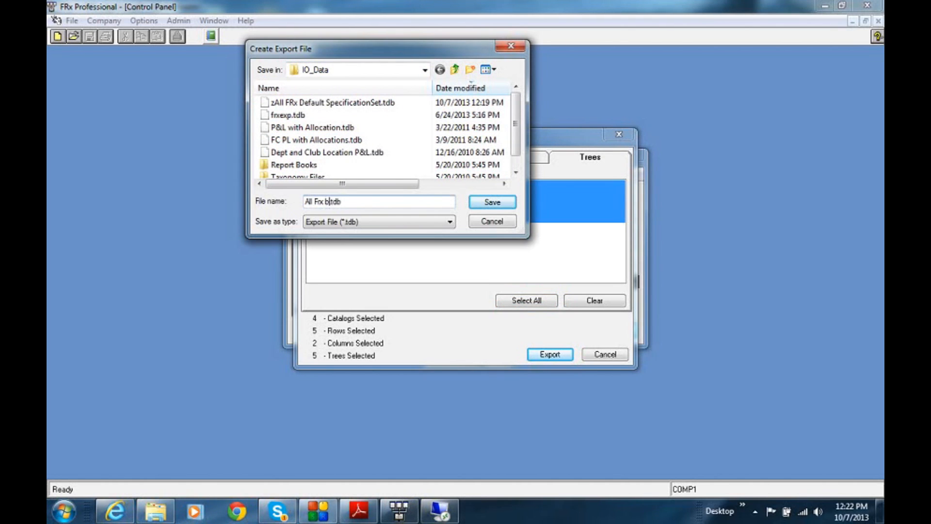
pyautogui.write('leanup')
pyautogui.click(491, 202)
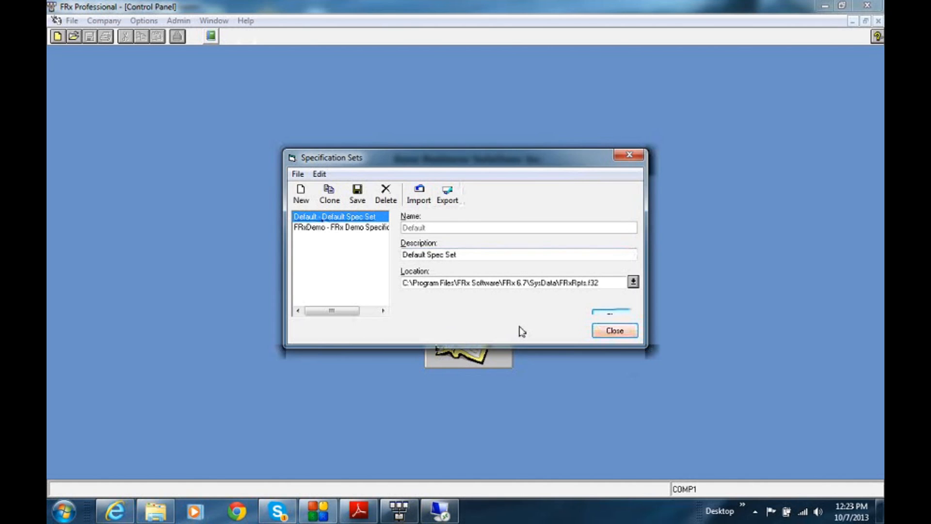
pyautogui.click(619, 330)
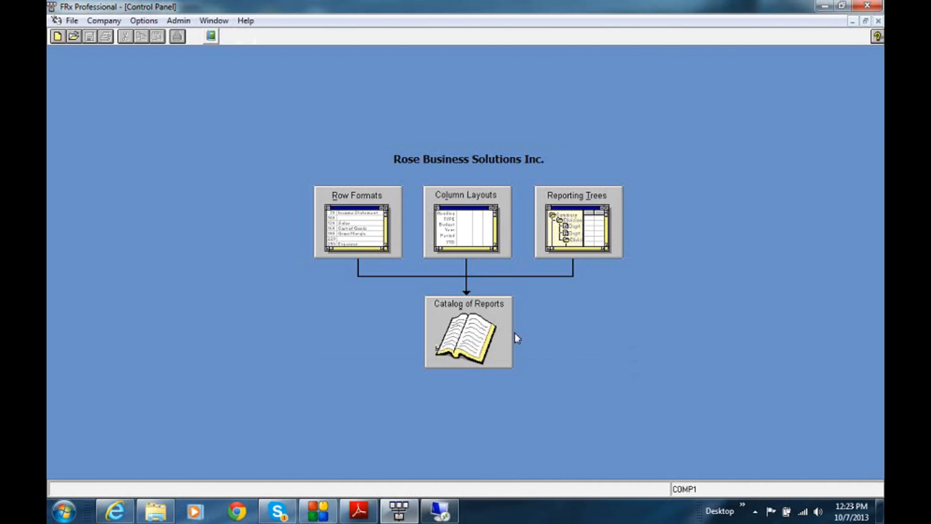
# Delete the P&L2 record from the catalog of reports and close the catalog.
pyautogui.click(486, 326)
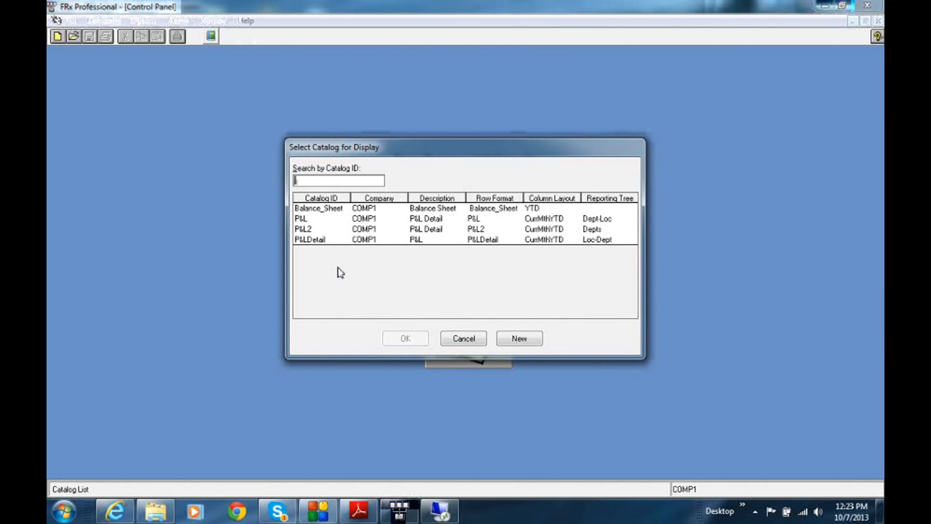
pyautogui.click(307, 232)
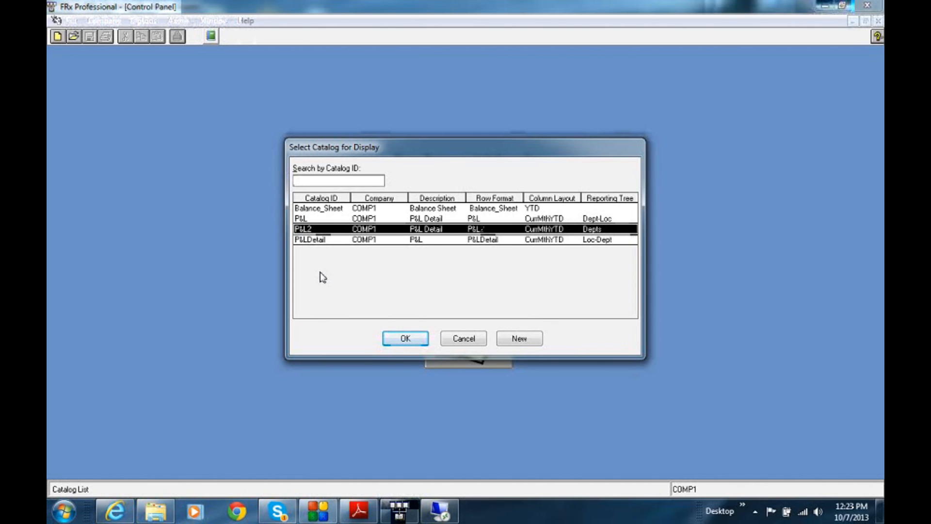
pyautogui.click(396, 338)
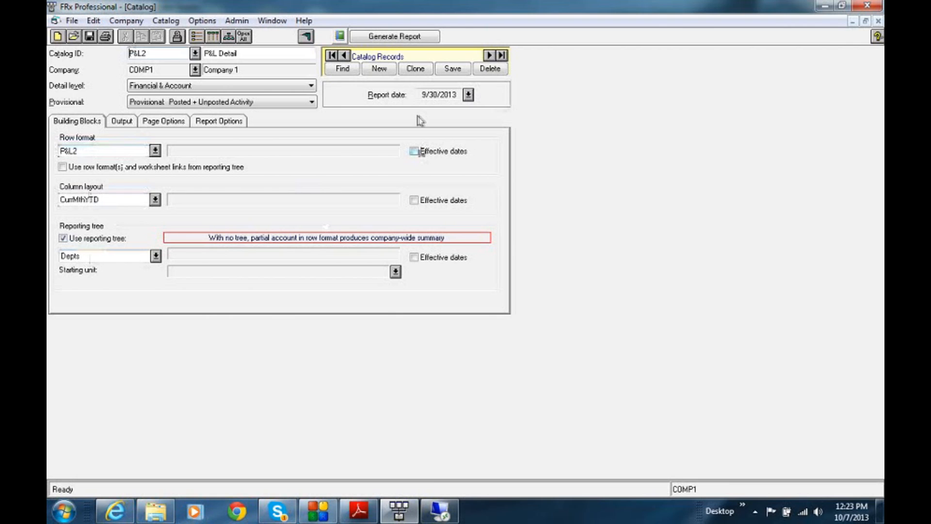
pyautogui.click(490, 69)
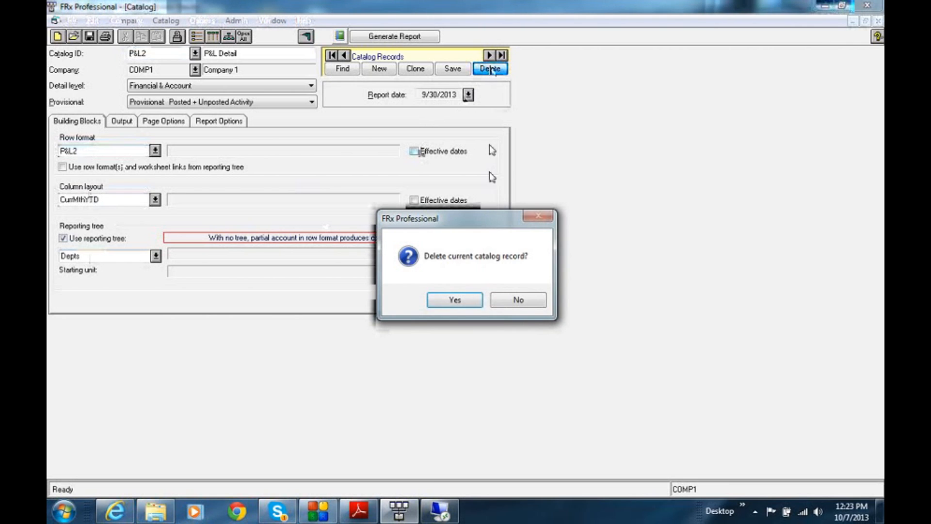
pyautogui.click(455, 300)
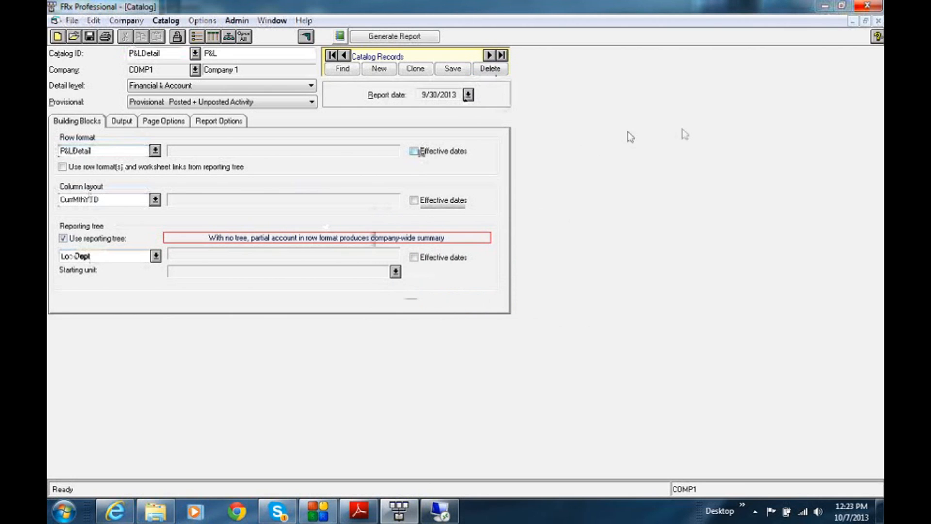
pyautogui.click(878, 20)
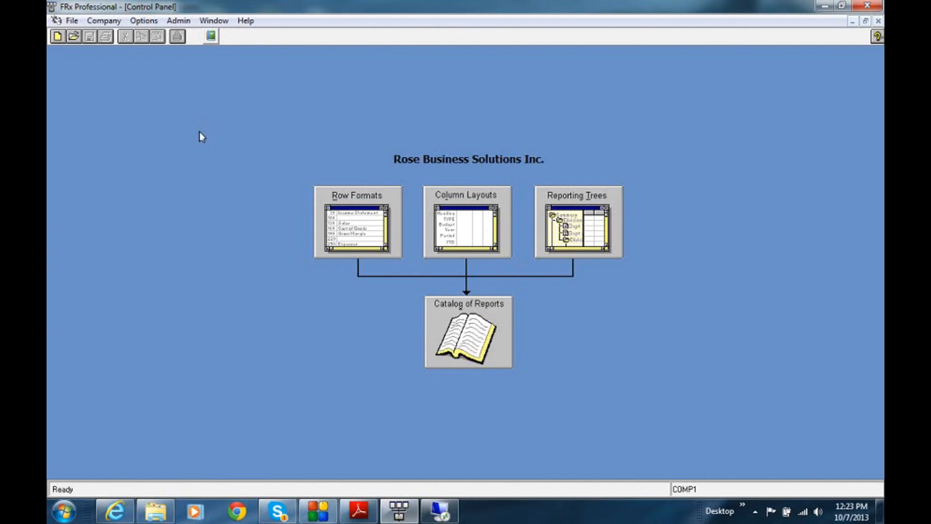
# Delete the P&L2 row format.
pyautogui.click(73, 25)
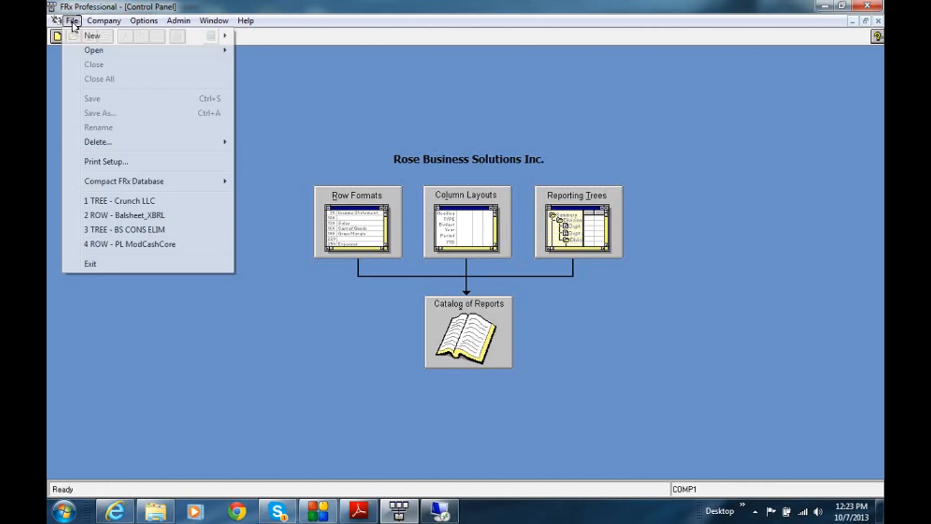
pyautogui.moveTo(111, 145)
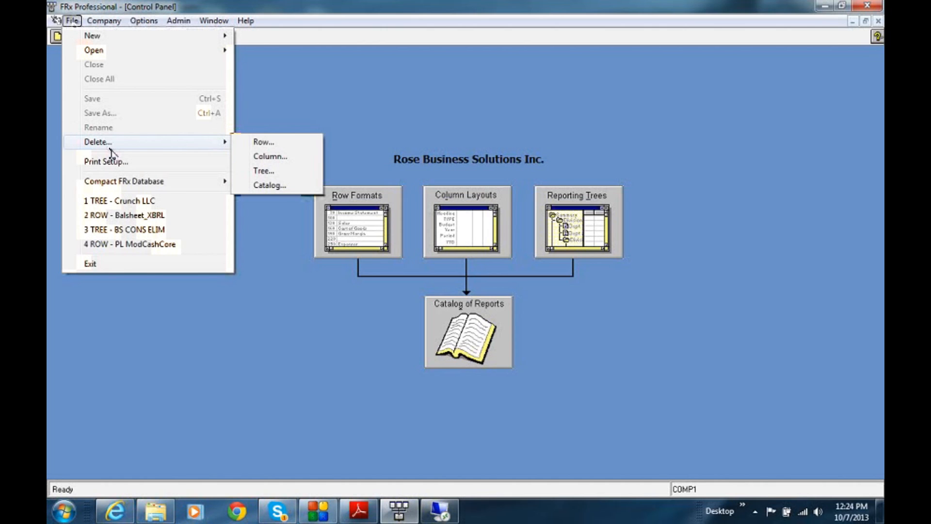
pyautogui.click(264, 142)
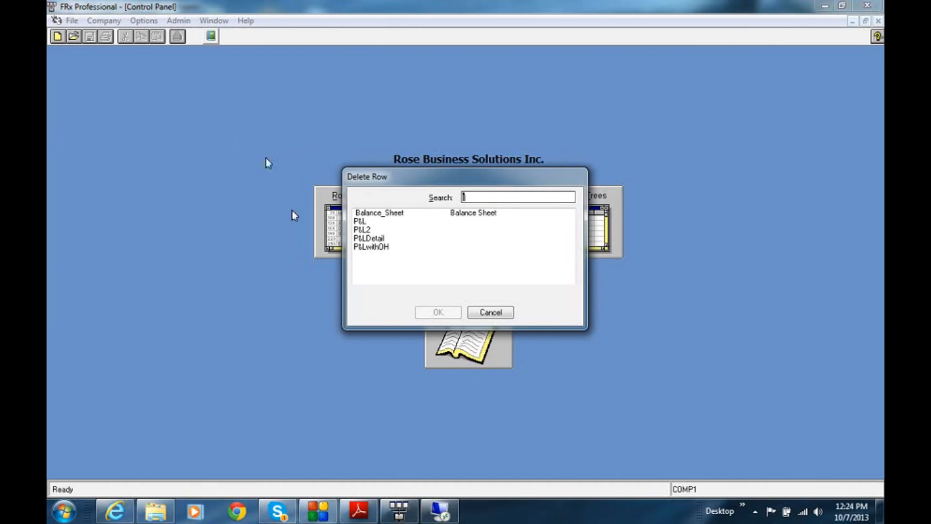
pyautogui.click(362, 229)
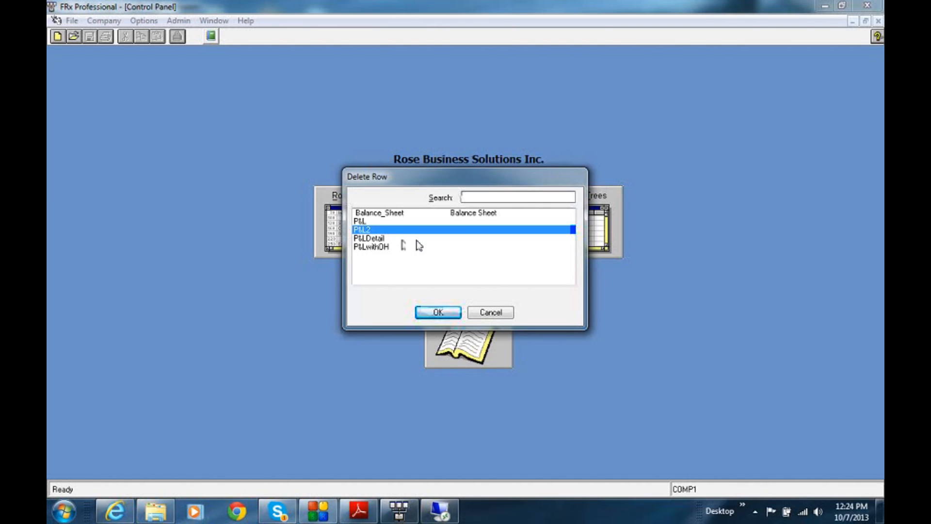
pyautogui.click(423, 315)
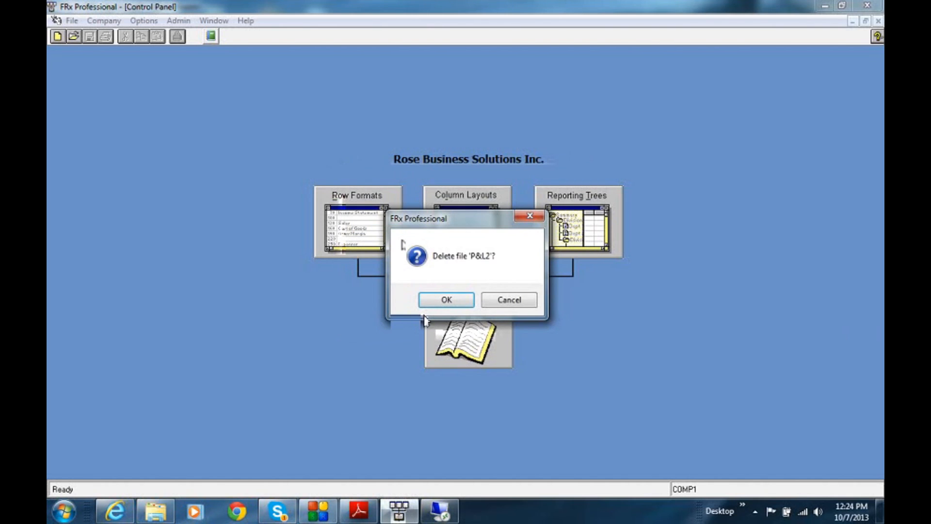
pyautogui.click(445, 301)
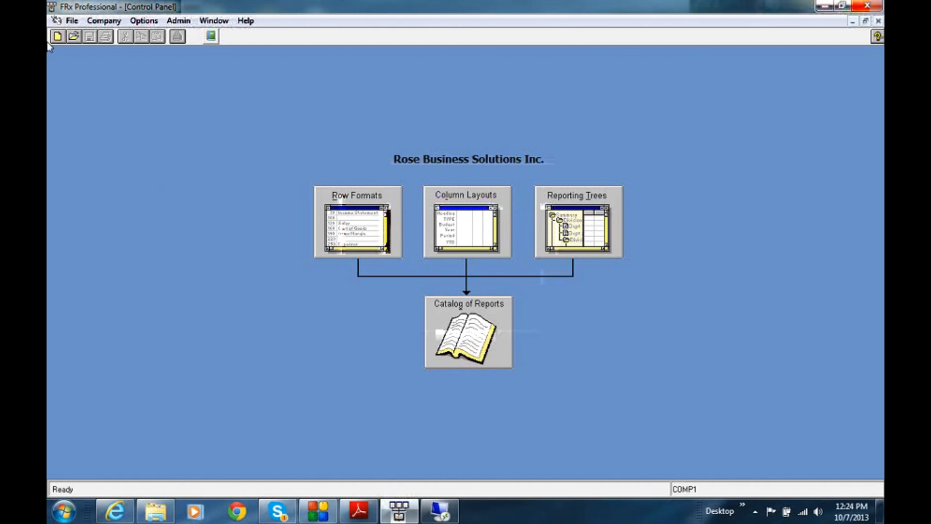
# Try to delete the CurrMthYTD column layout, declining the deletion when asked to confirm.
pyautogui.click(73, 23)
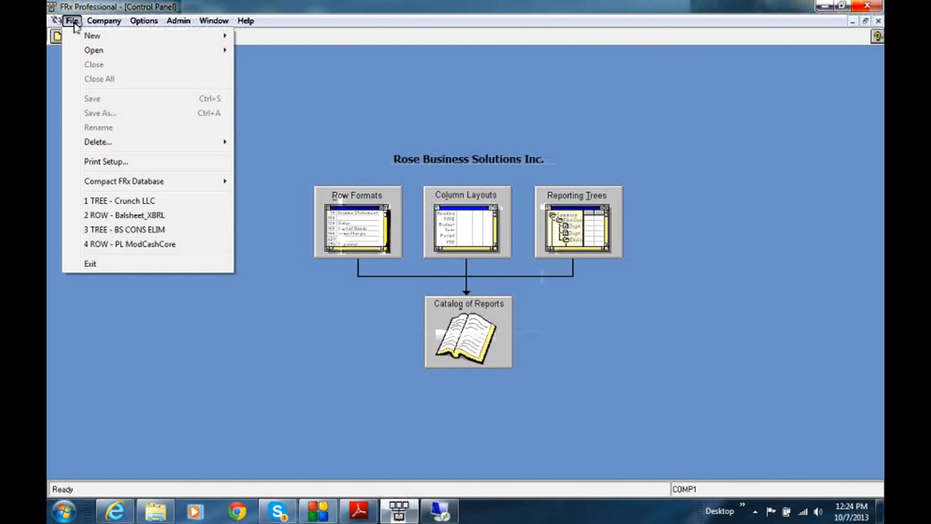
pyautogui.moveTo(91, 144)
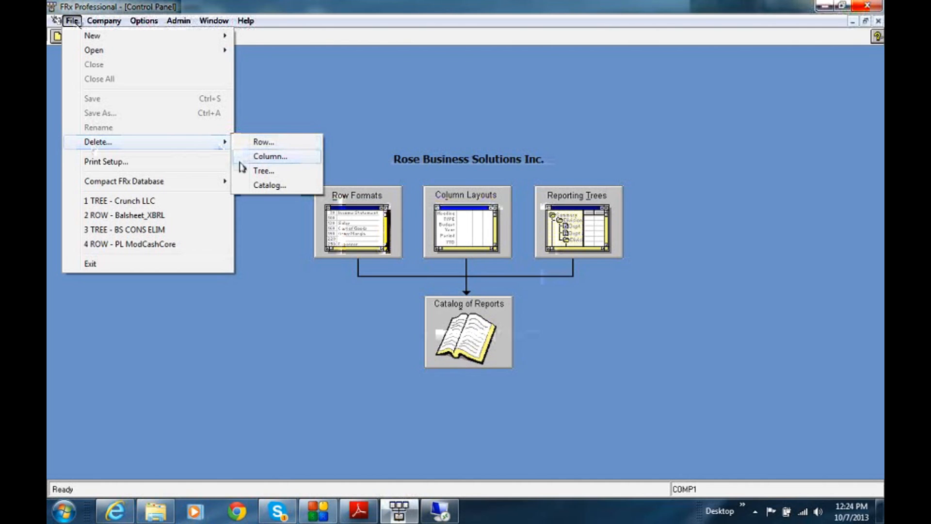
pyautogui.click(240, 158)
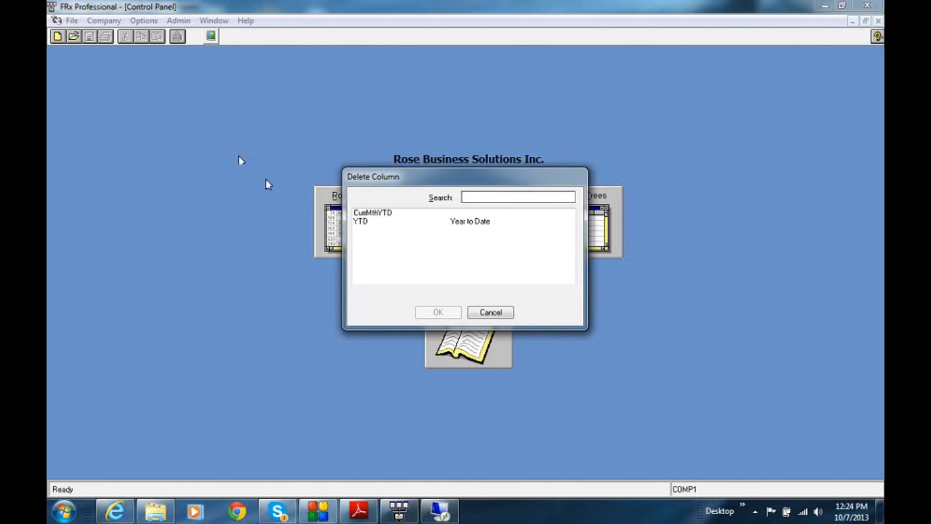
pyautogui.click(384, 213)
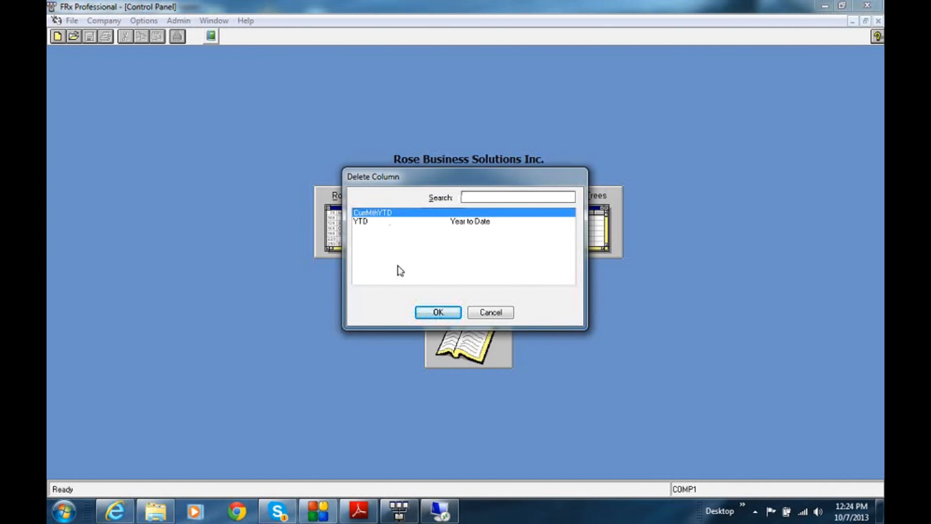
pyautogui.click(431, 315)
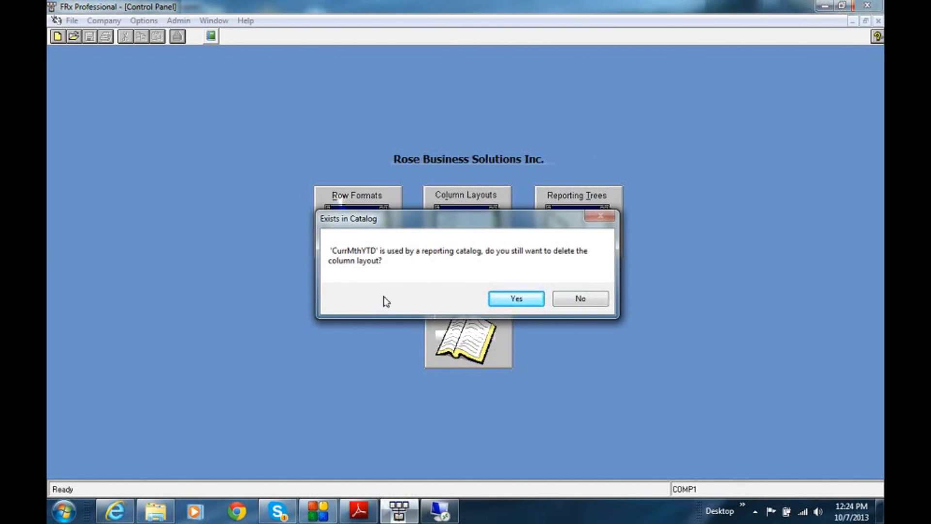
pyautogui.click(580, 298)
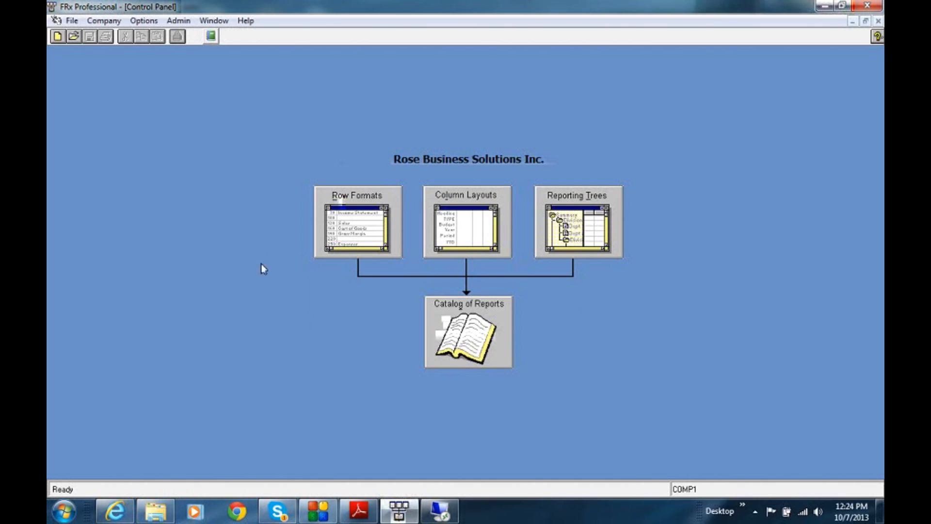
# Delete the Dept2 reporting tree.
pyautogui.click(72, 21)
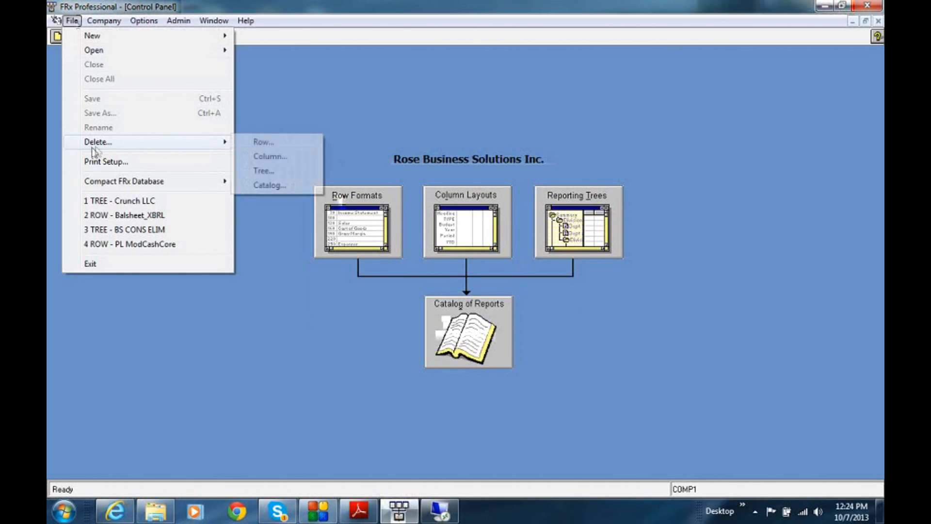
pyautogui.moveTo(222, 146)
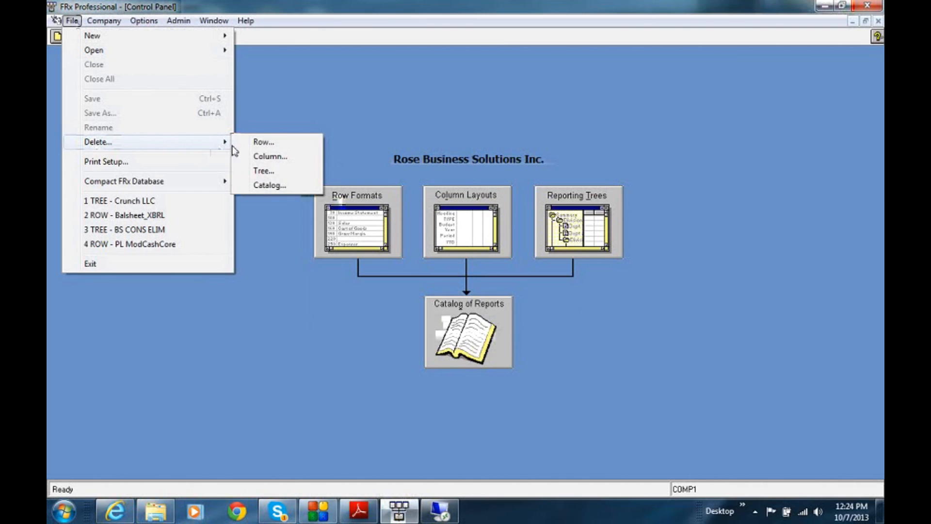
pyautogui.click(279, 175)
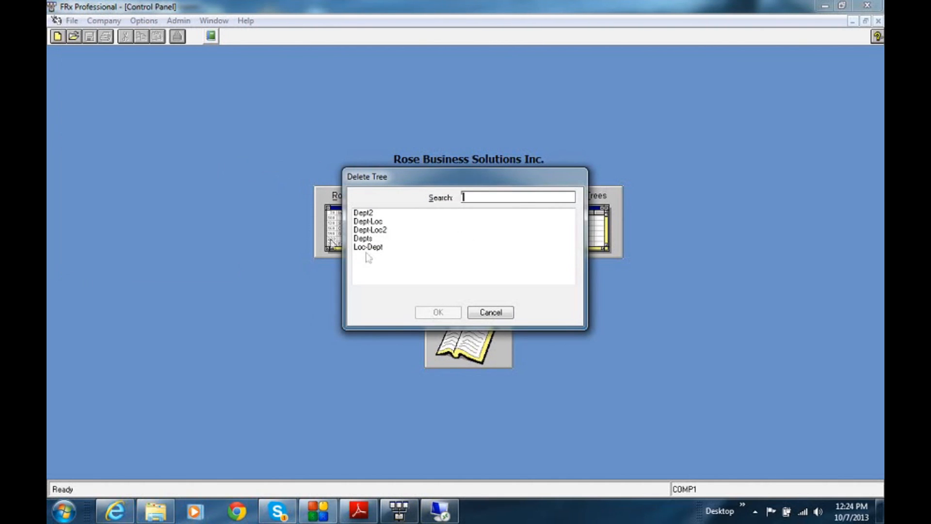
pyautogui.click(370, 215)
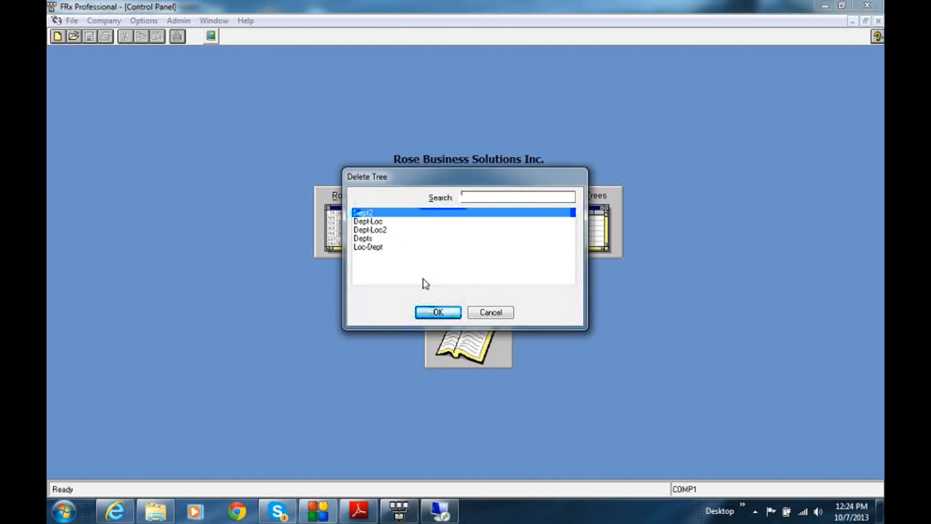
pyautogui.click(429, 314)
pyautogui.click(442, 302)
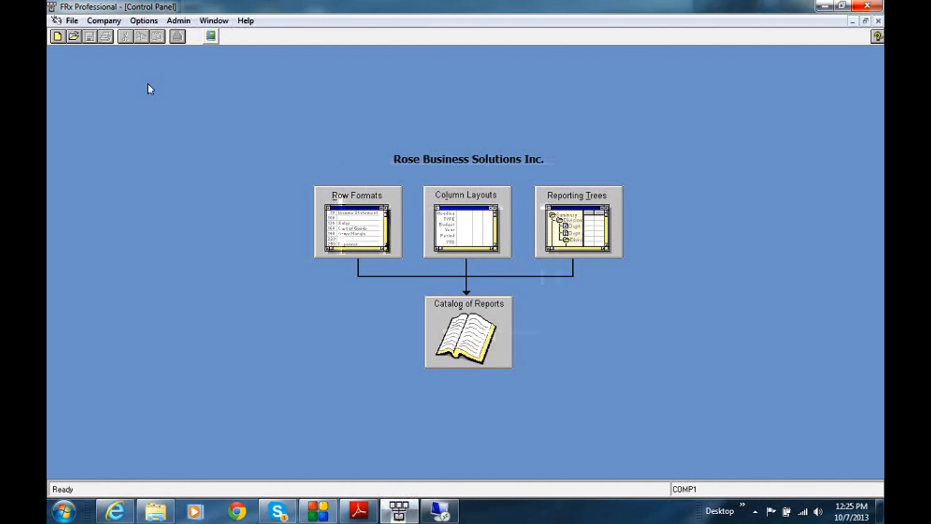
# Select all catalogs in the Default specification set's export selection, examine which rows, columns and trees are marked as related, and close without exporting.
pyautogui.click(107, 23)
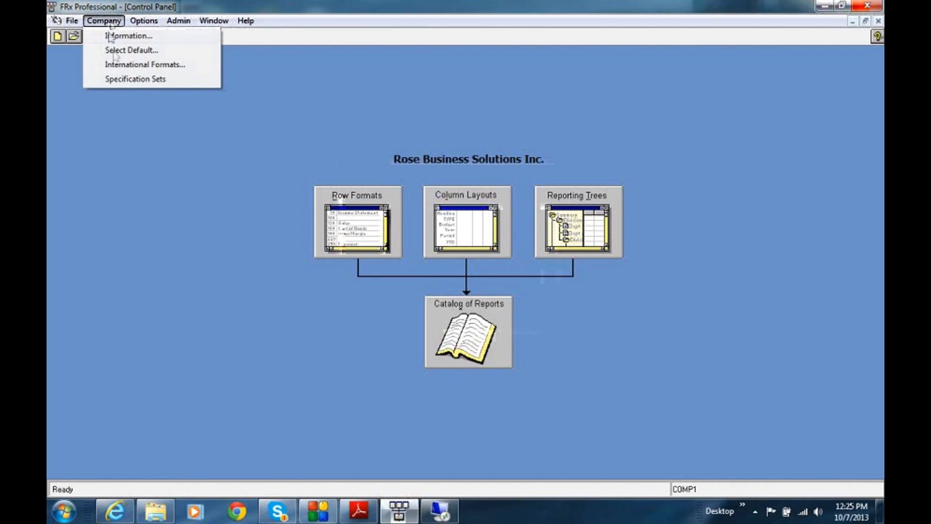
pyautogui.click(121, 82)
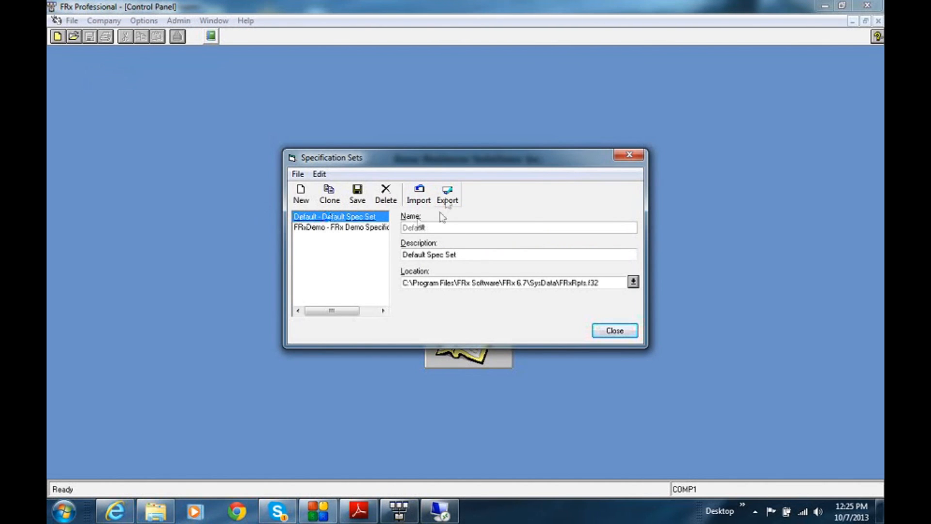
pyautogui.click(447, 194)
pyautogui.click(516, 300)
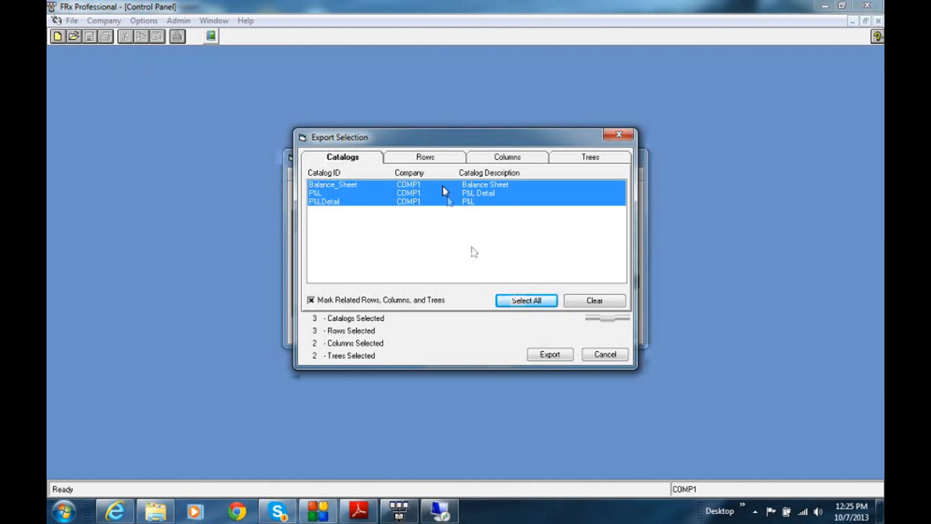
pyautogui.click(442, 160)
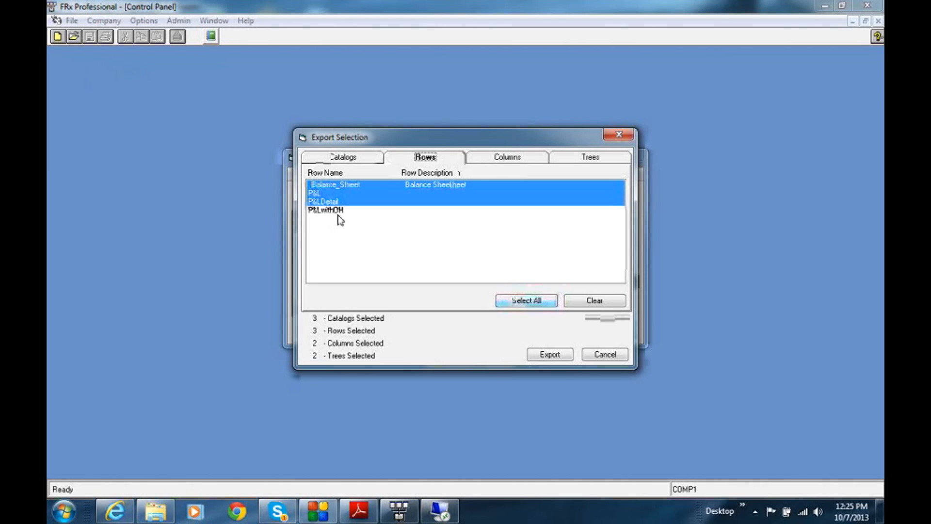
pyautogui.click(510, 159)
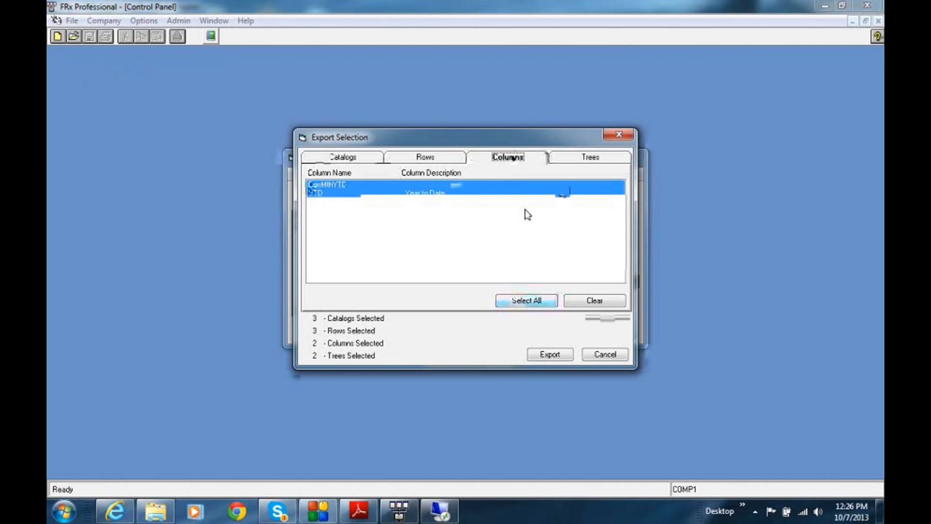
pyautogui.click(578, 159)
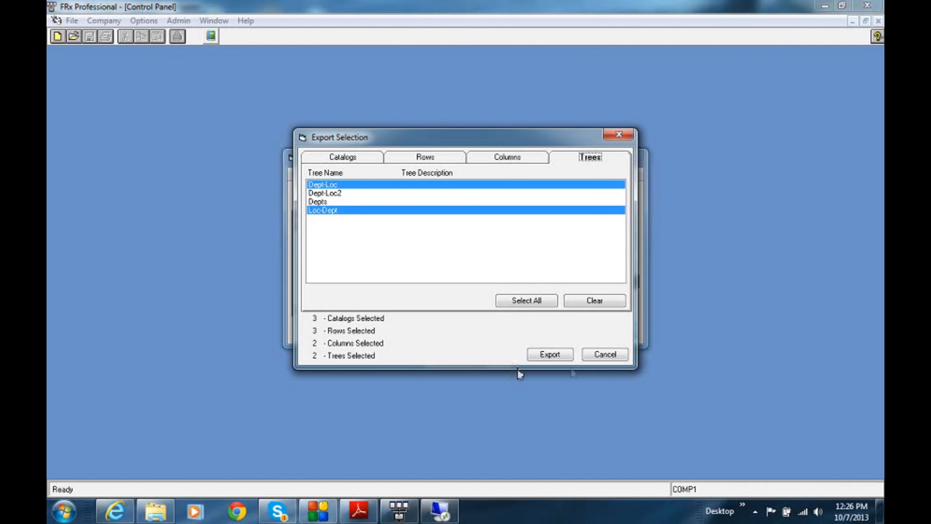
pyautogui.click(600, 357)
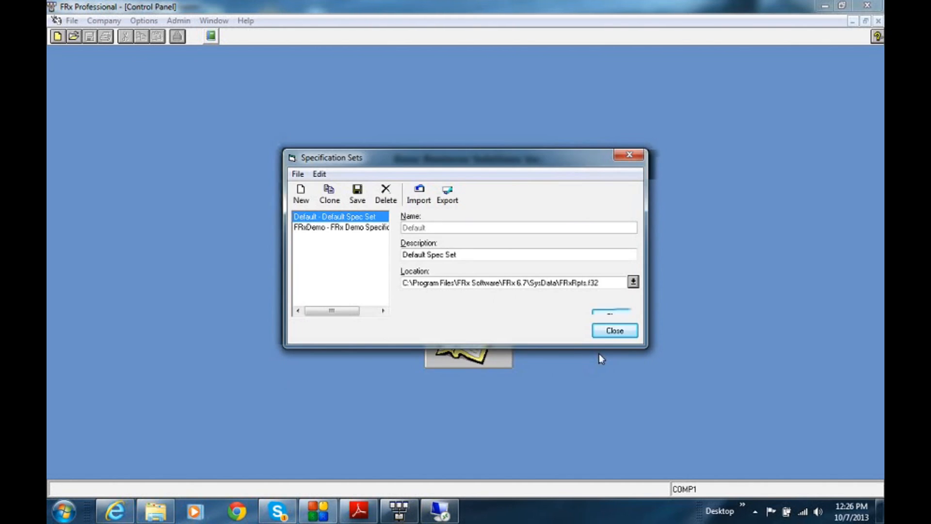
pyautogui.click(613, 330)
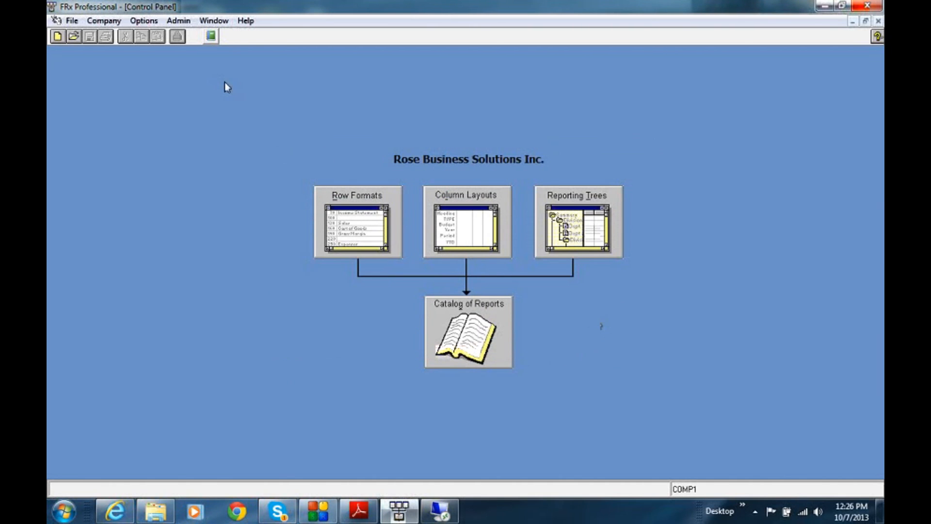
# Delete the unused P&LwithOH row format.
pyautogui.click(73, 21)
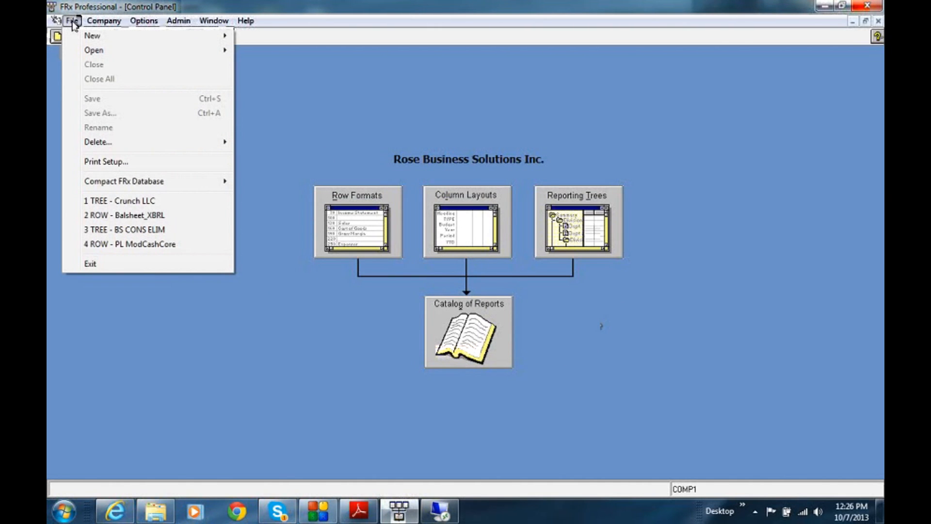
pyautogui.moveTo(97, 142)
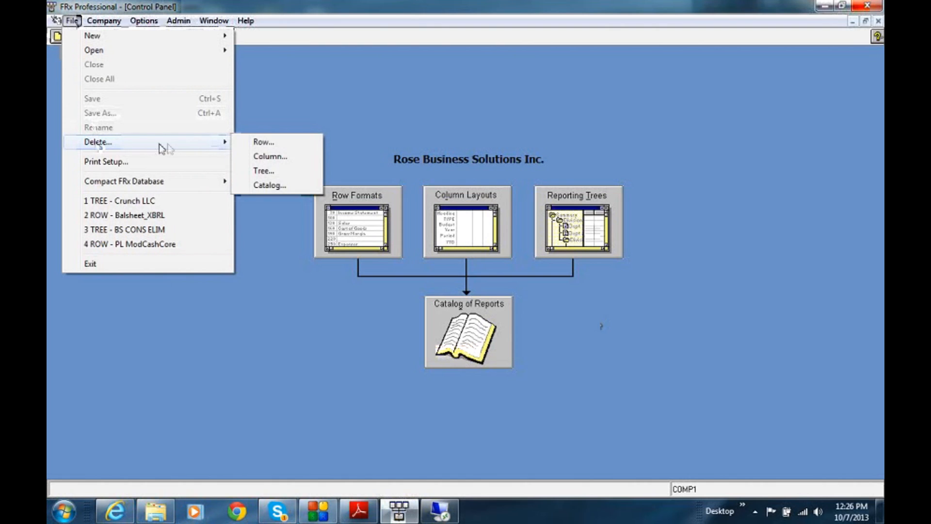
pyautogui.click(258, 146)
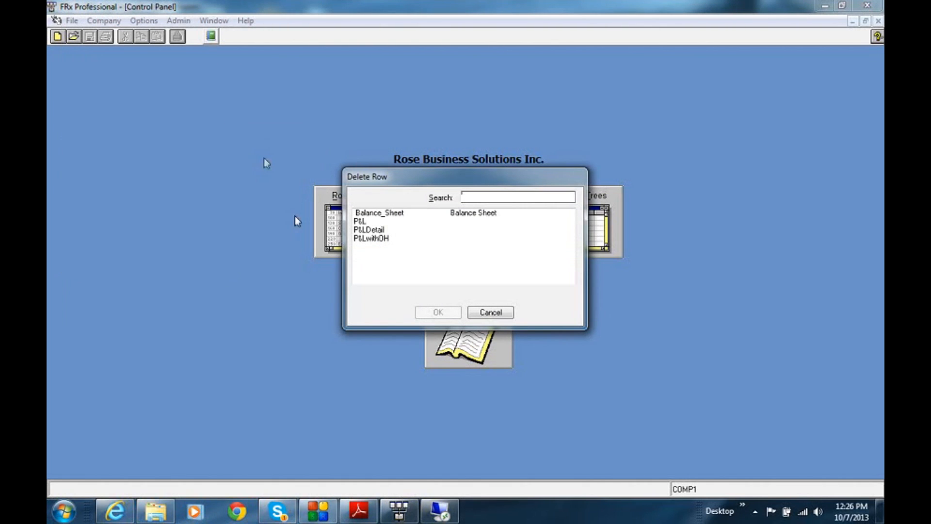
pyautogui.click(363, 238)
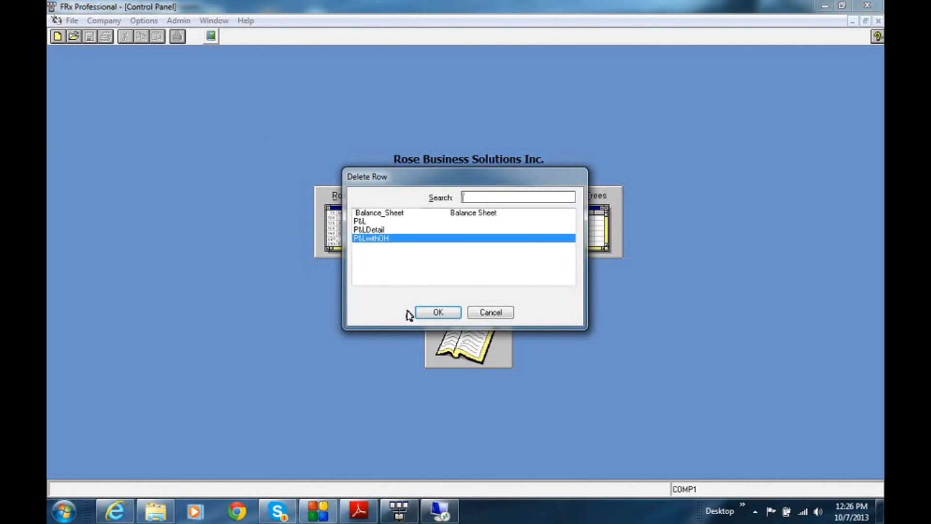
pyautogui.click(433, 312)
pyautogui.click(450, 303)
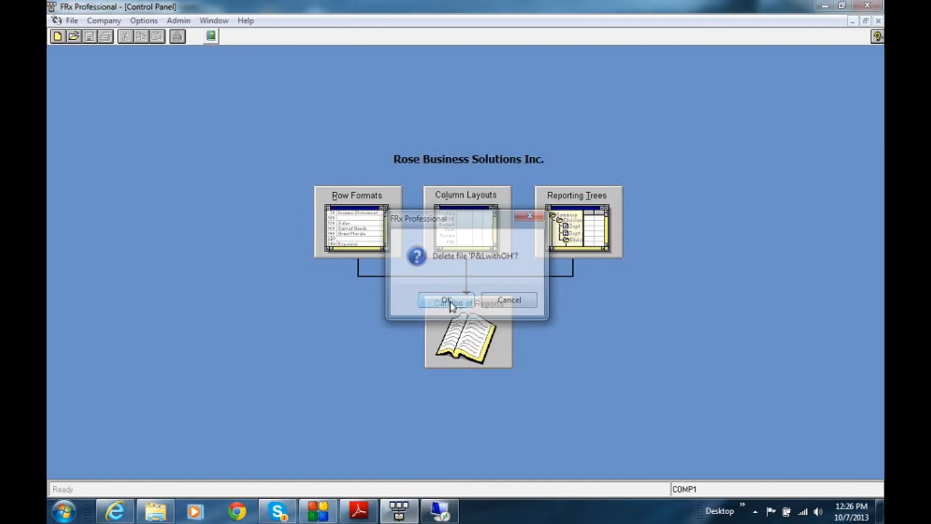
# Delete the unused Dept-Loc2 reporting tree.
pyautogui.click(71, 20)
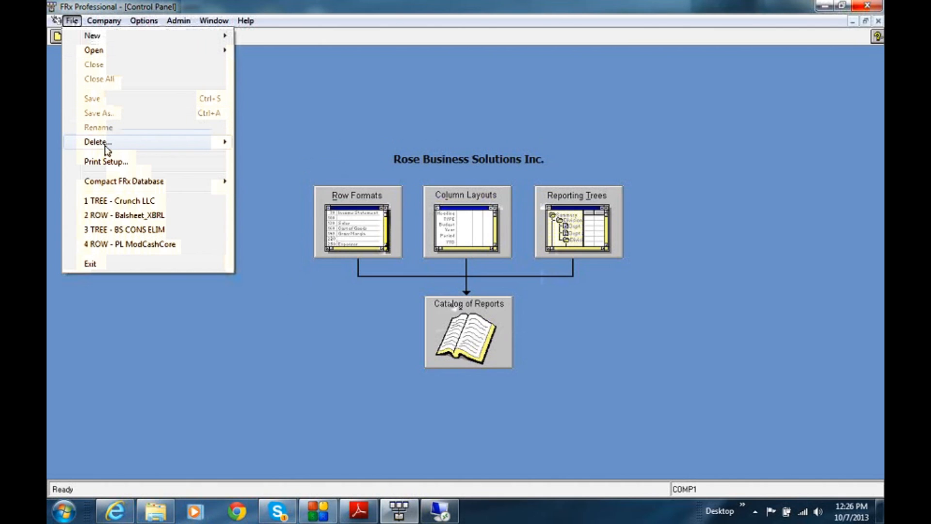
pyautogui.moveTo(138, 142)
pyautogui.click(252, 173)
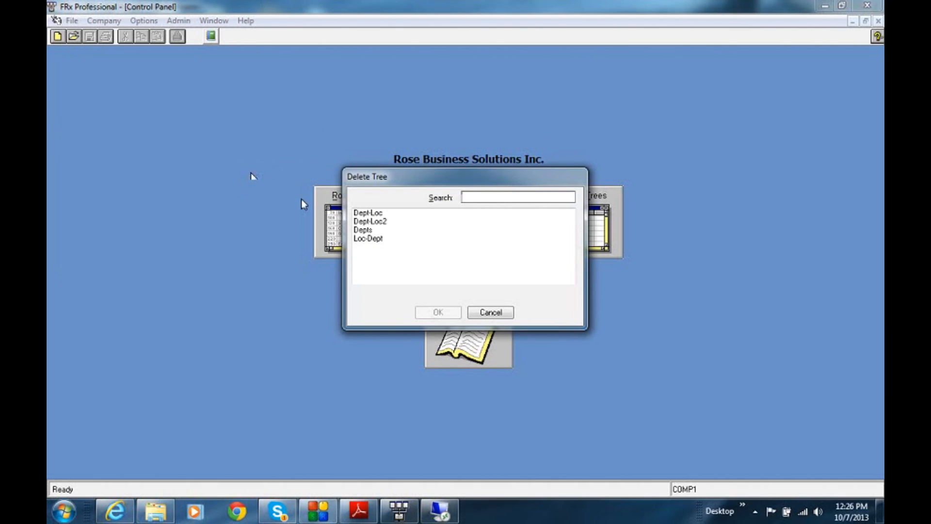
pyautogui.click(360, 222)
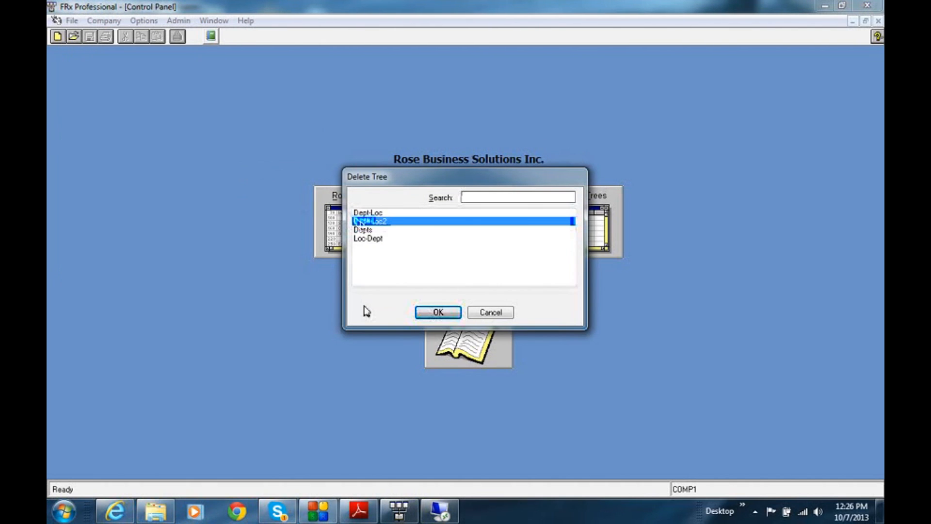
pyautogui.click(429, 314)
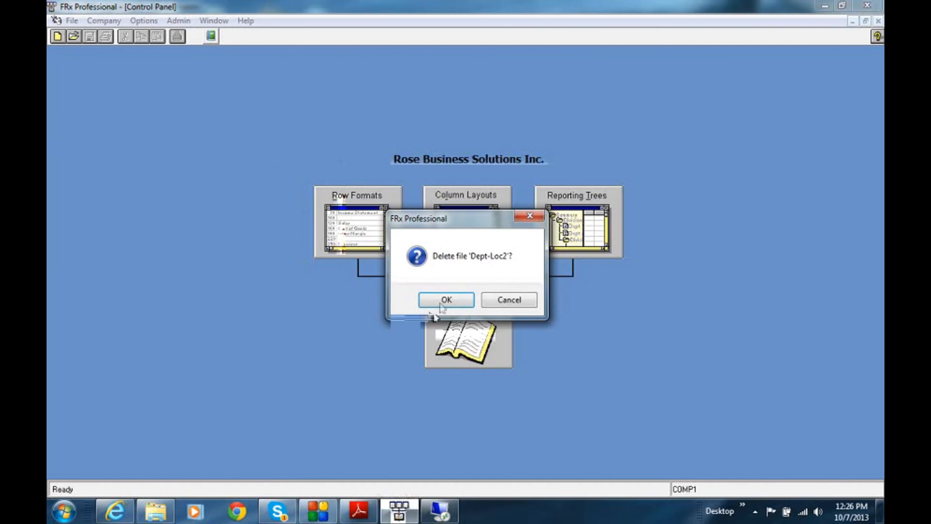
pyautogui.click(435, 301)
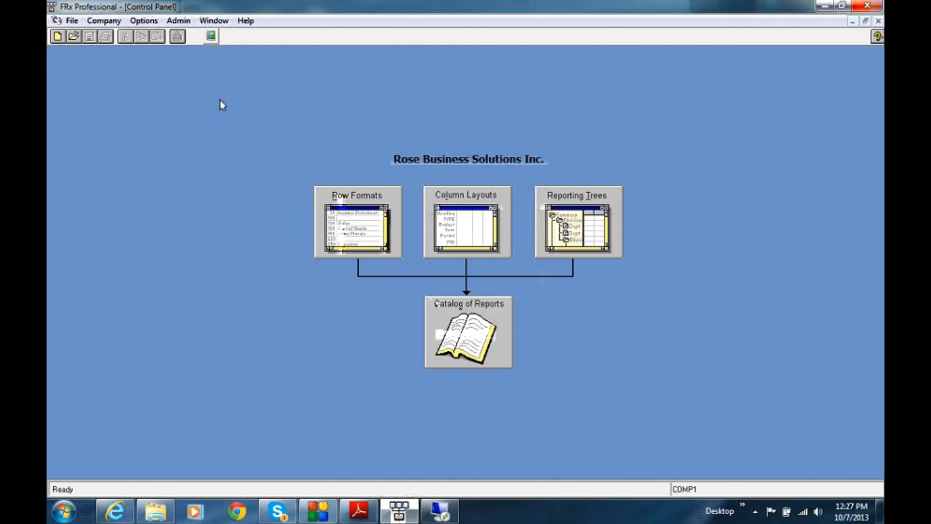
# Open the Balance_Sheet catalog from the catalog of reports and open its linked row format.
pyautogui.click(460, 327)
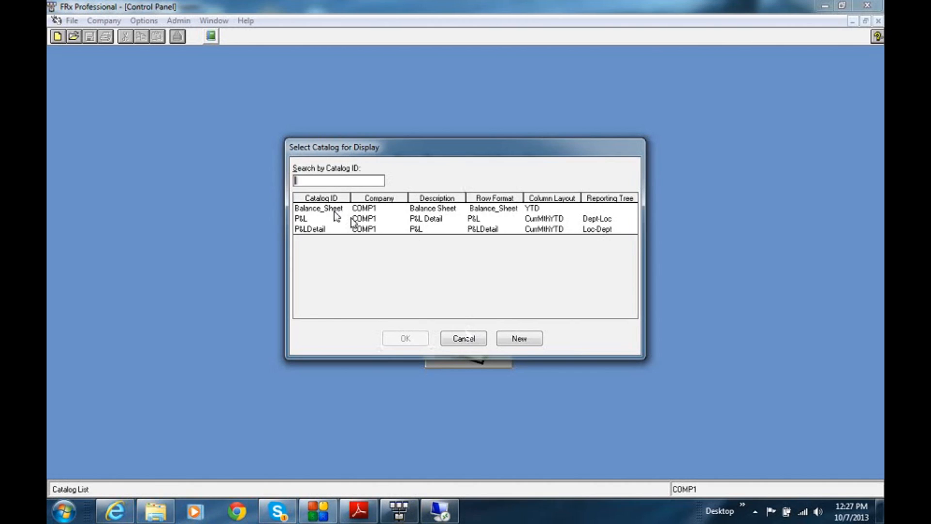
pyautogui.doubleClick(484, 210)
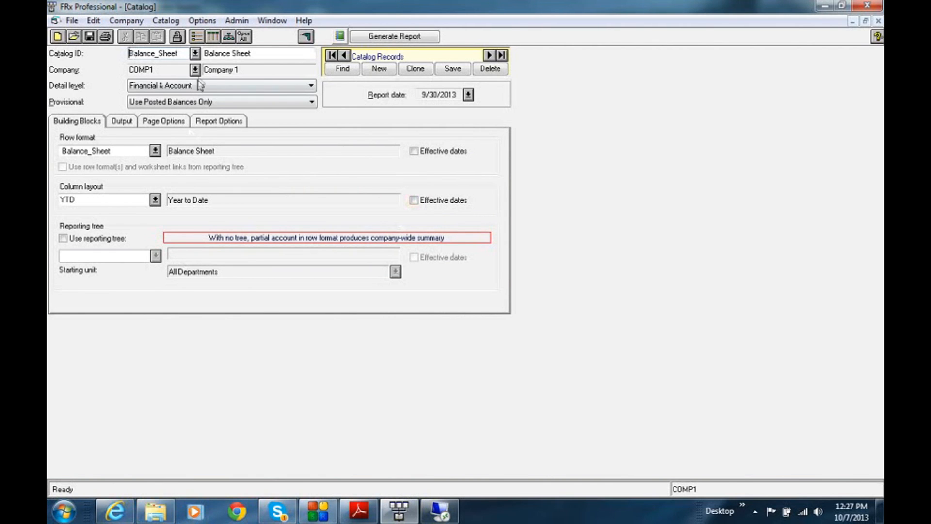
pyautogui.click(196, 36)
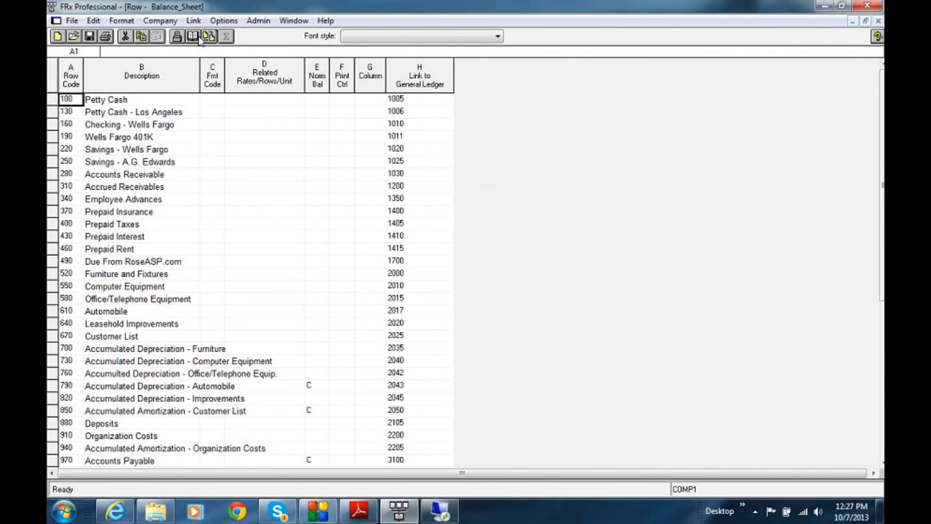
# Rename the Balance_Sheet row format, removing the leading space from its name.
pyautogui.click(72, 21)
pyautogui.click(92, 127)
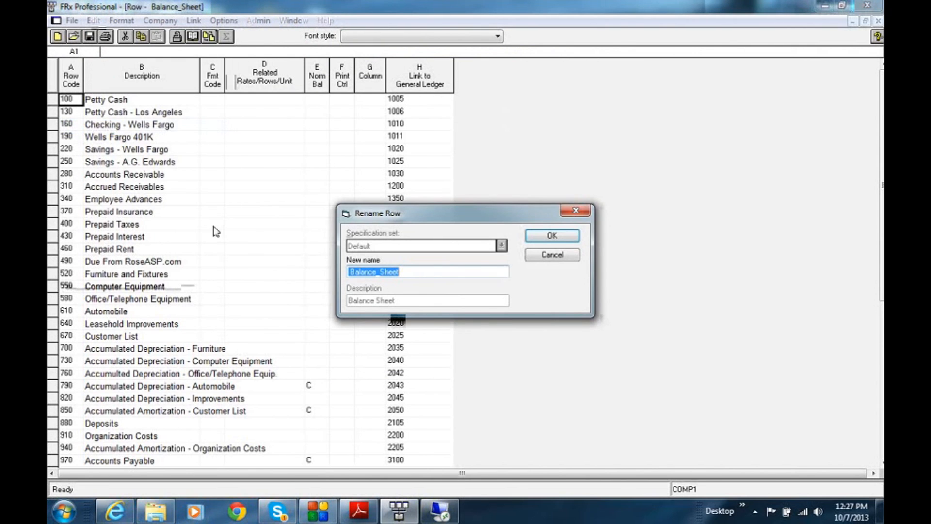
pyautogui.click(352, 271)
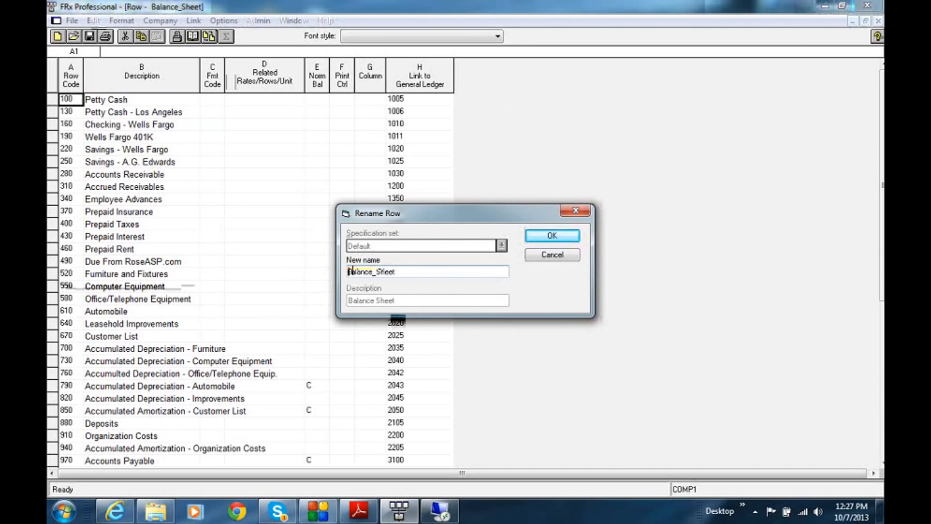
pyautogui.click(558, 237)
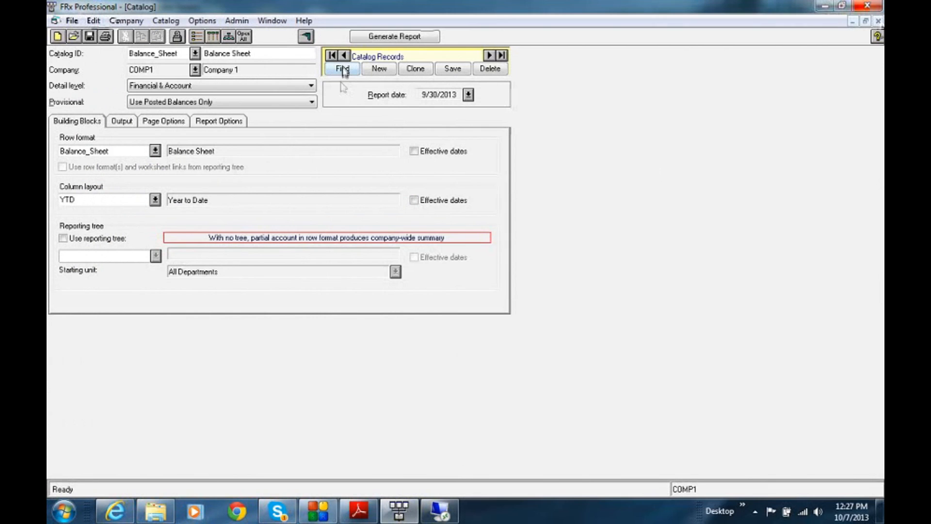
# Save the changes to the Balance_Sheet catalog and open the P&LDetail catalog for display.
pyautogui.click(343, 70)
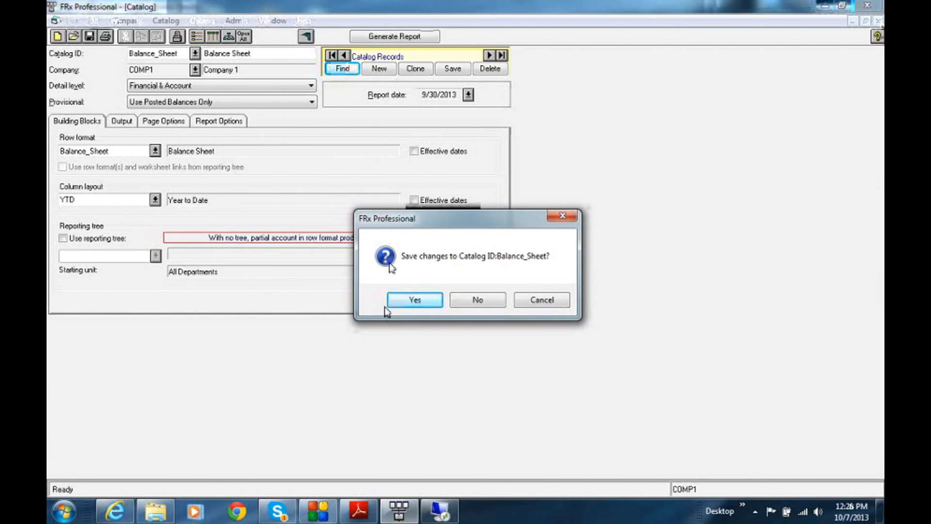
pyautogui.click(416, 302)
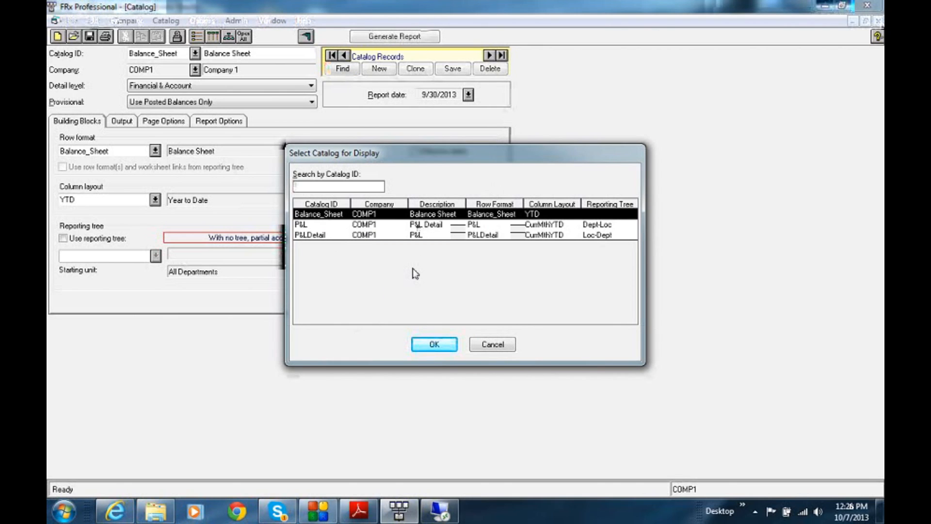
pyautogui.write('P')
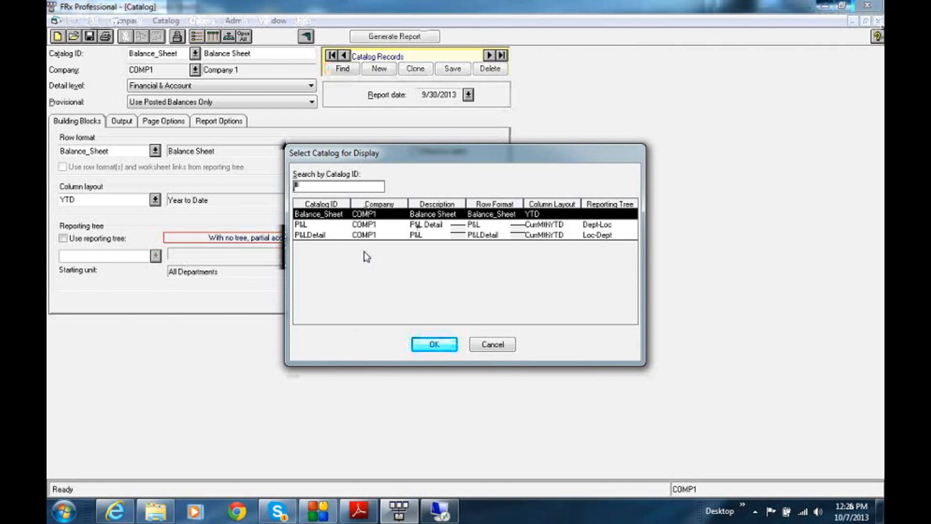
pyautogui.click(316, 236)
pyautogui.click(430, 346)
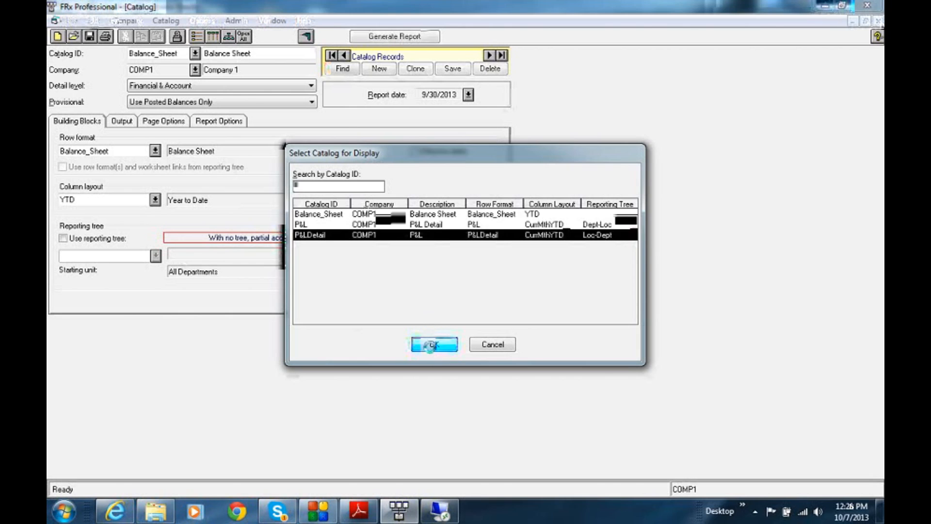
pyautogui.click(195, 69)
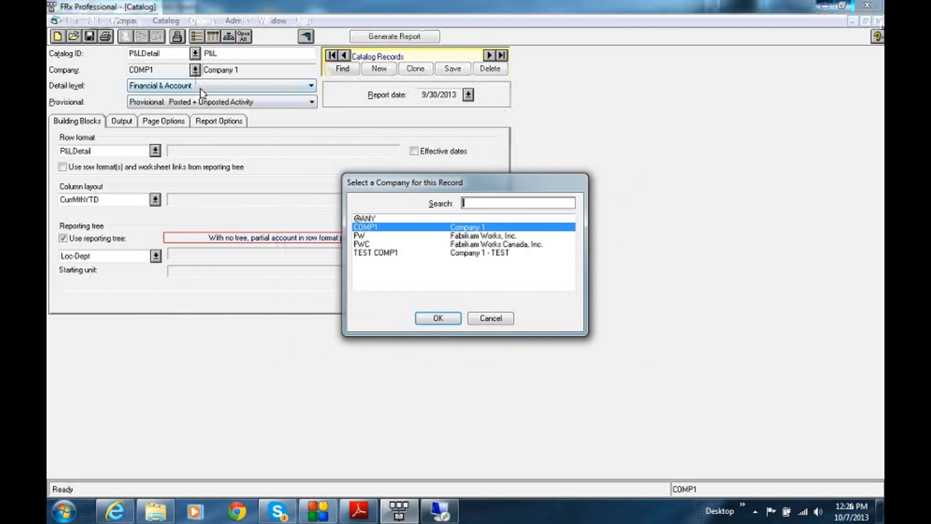
pyautogui.click(371, 218)
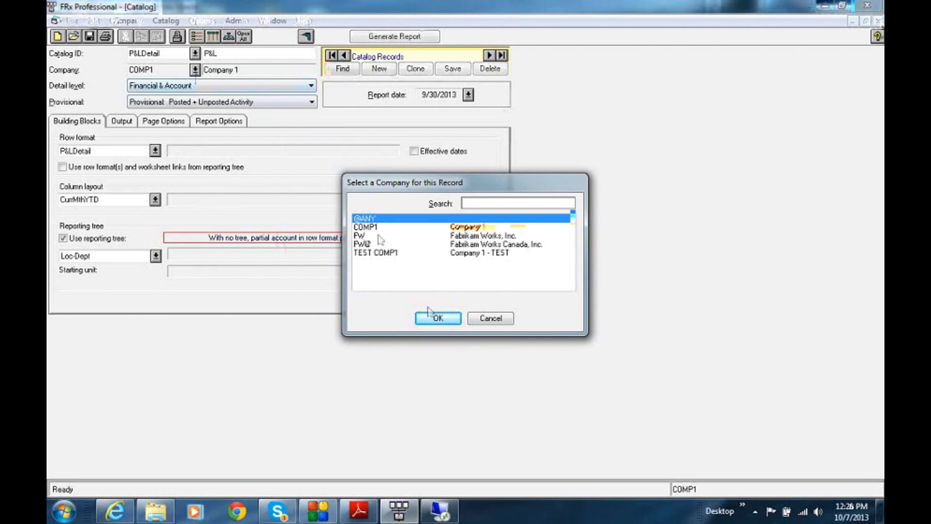
pyautogui.click(437, 320)
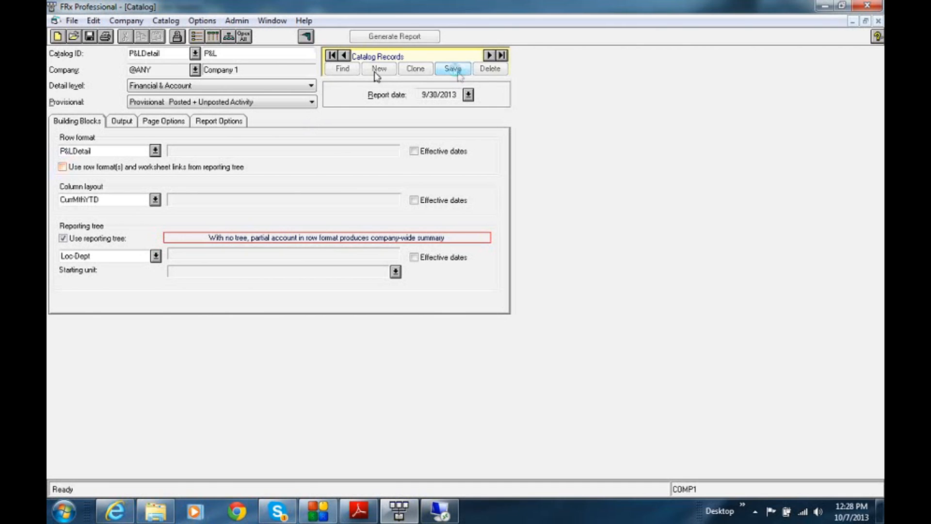
pyautogui.click(350, 71)
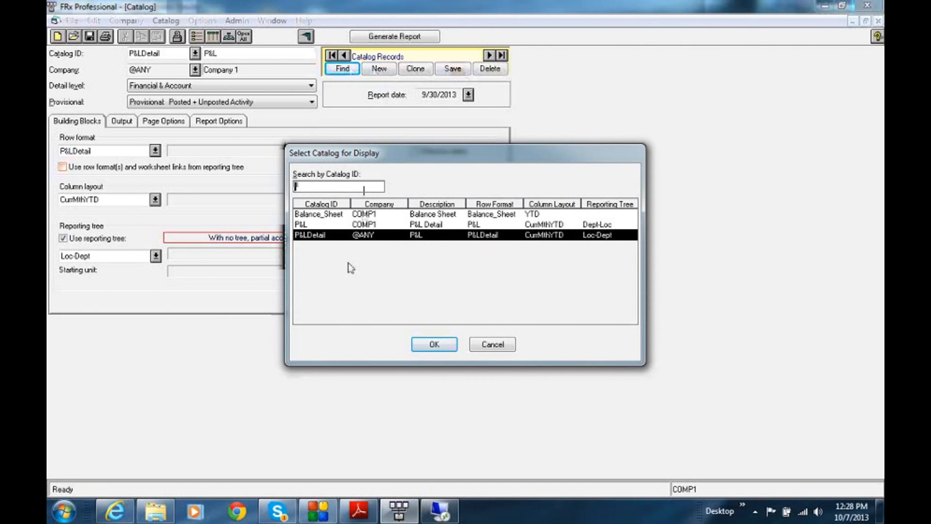
pyautogui.doubleClick(379, 237)
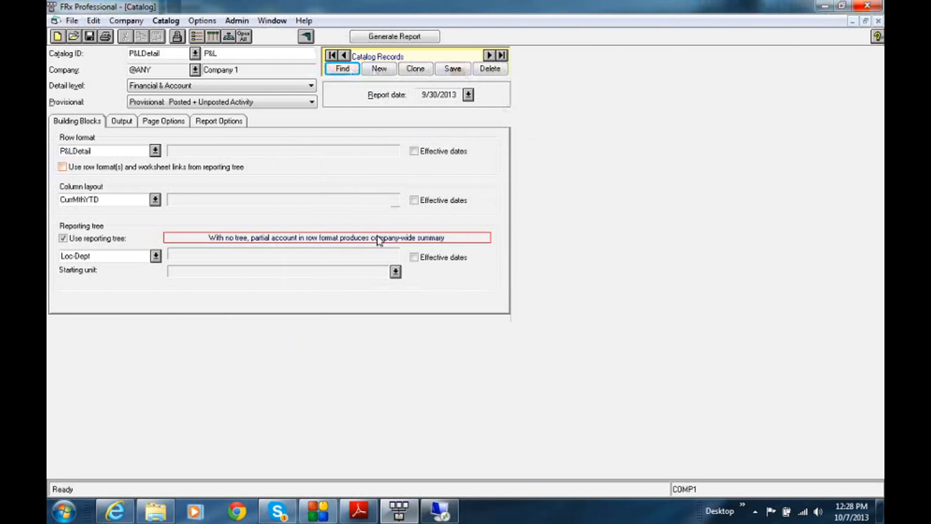
# Assign the P&LDetail catalog to company COMP1 and save the catalog.
pyautogui.click(195, 69)
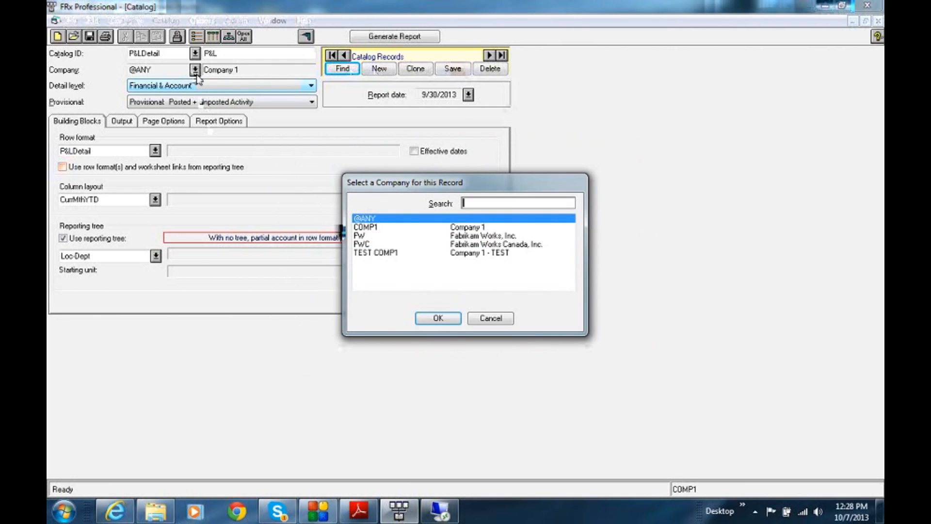
pyautogui.doubleClick(371, 227)
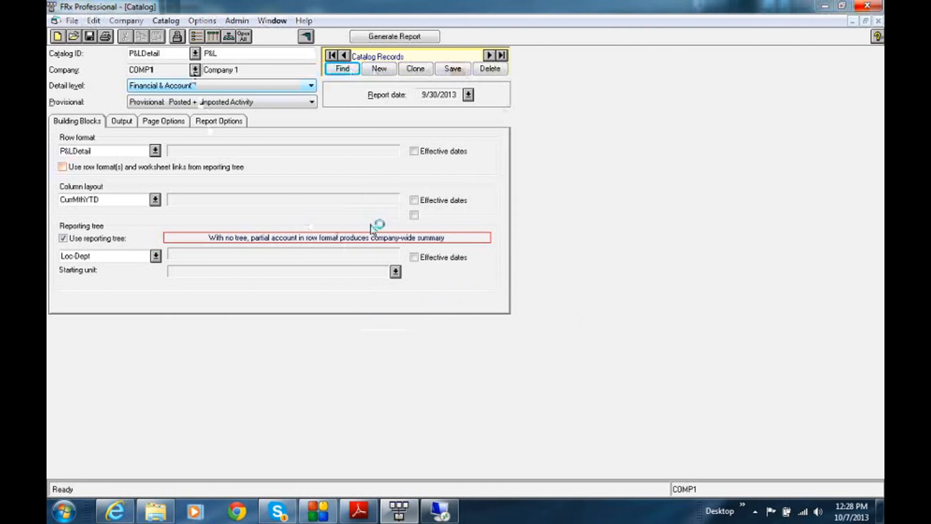
pyautogui.click(451, 69)
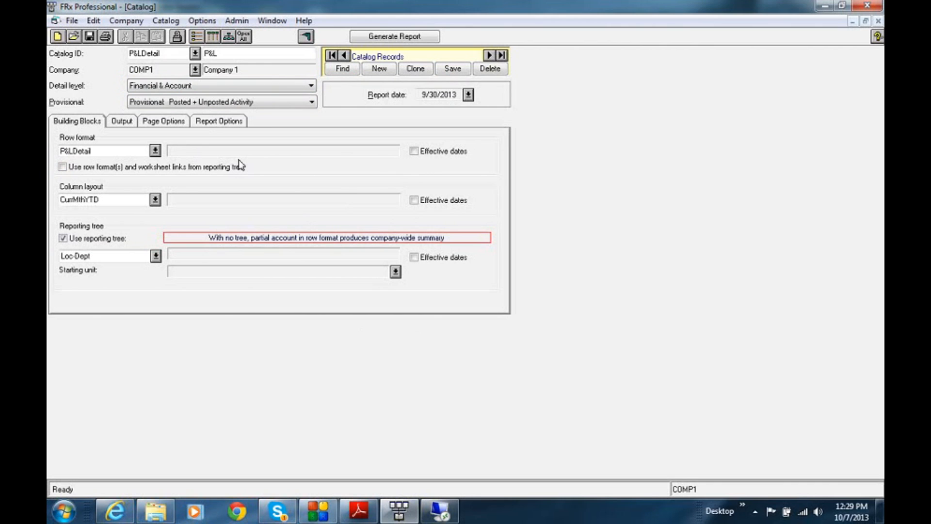
# Switch to Microsoft Dynamics GP and review the company's segments in Account Format Setup, then close the setup.
pyautogui.click(428, 509)
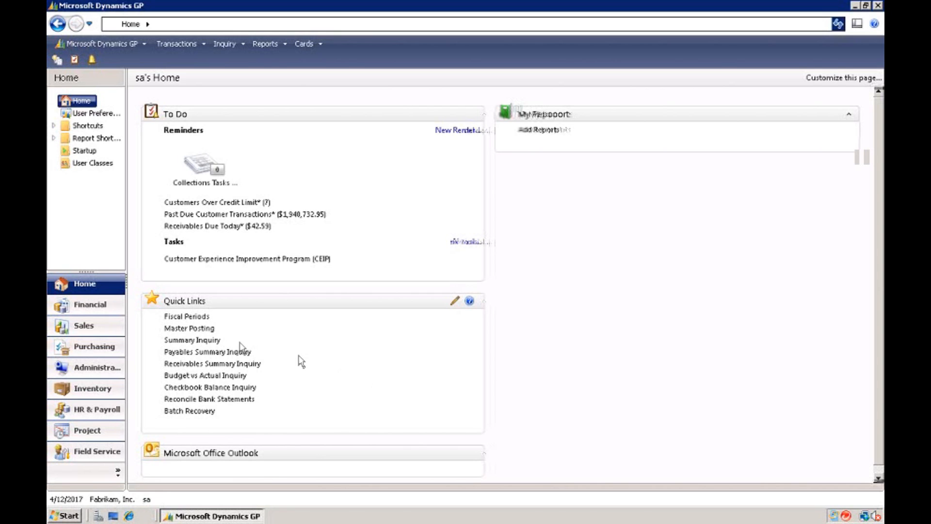
pyautogui.click(104, 305)
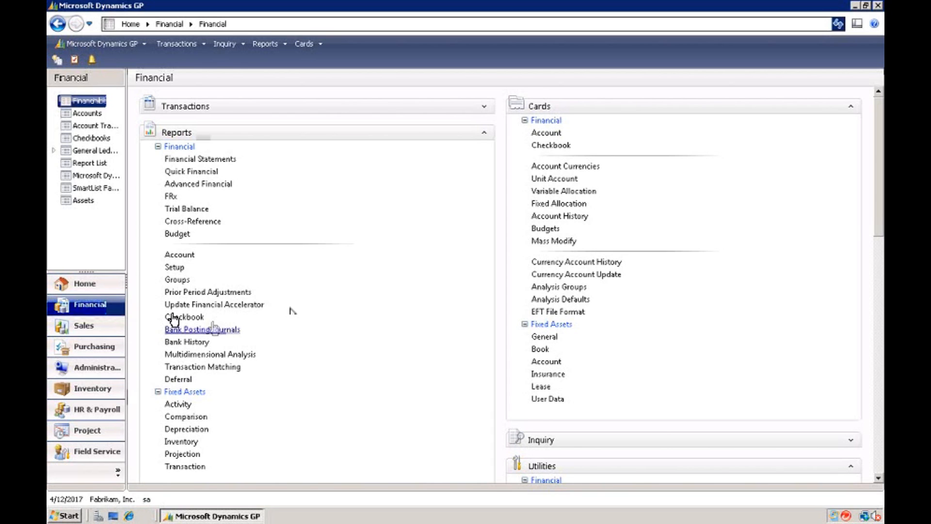
pyautogui.click(97, 370)
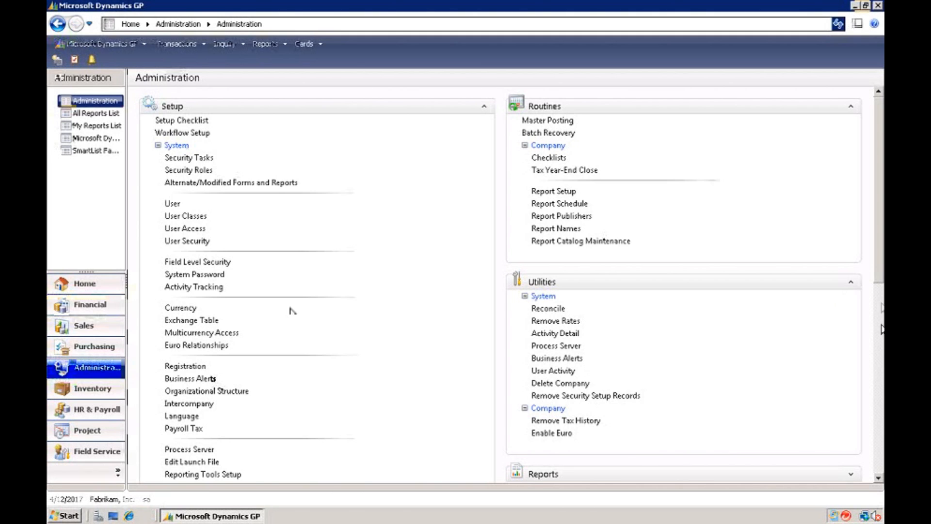
pyautogui.scroll(-3, 880, 330)
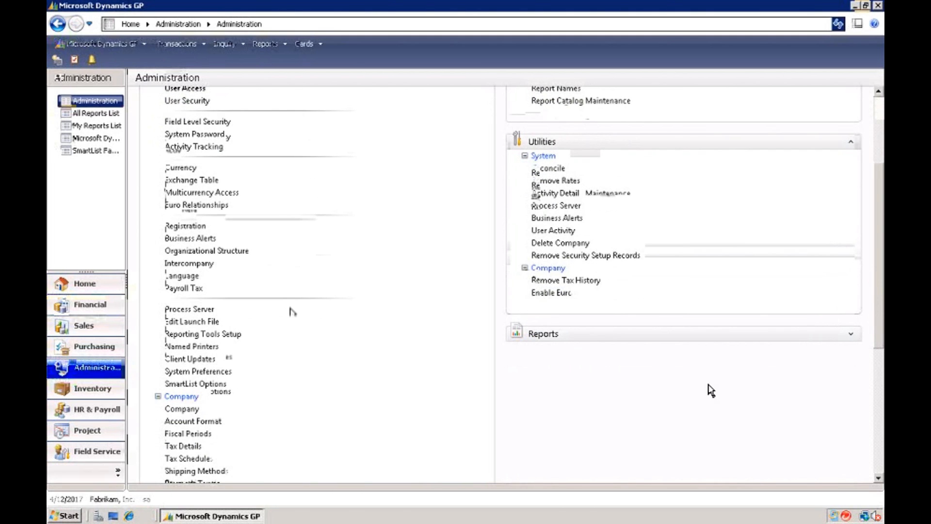
pyautogui.click(184, 426)
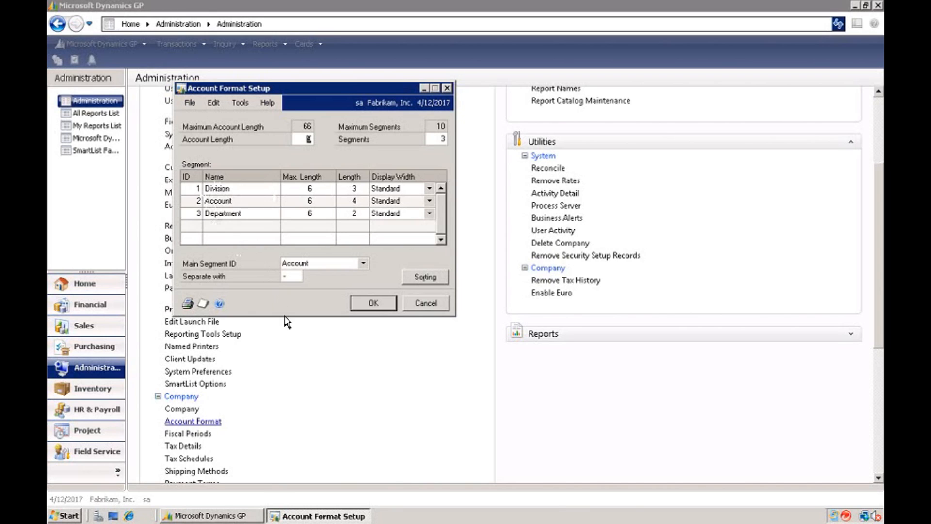
pyautogui.click(373, 305)
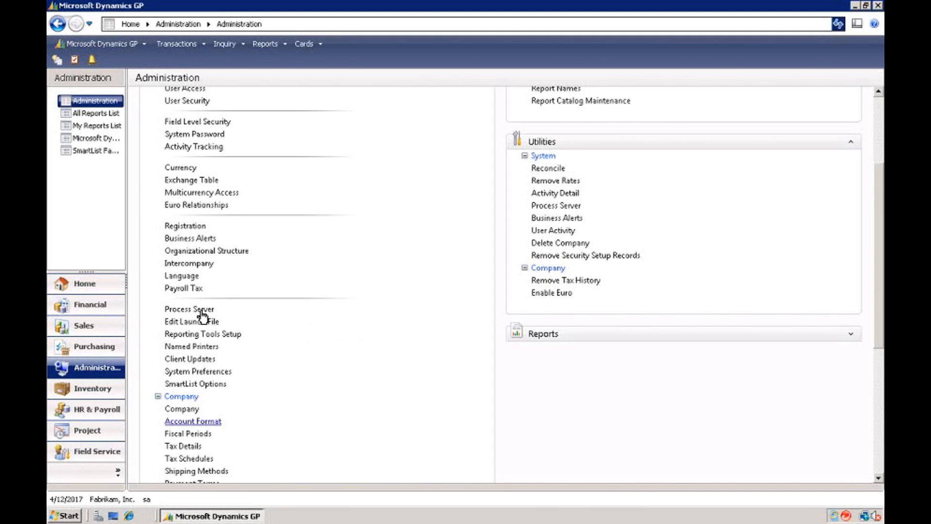
# Review the functional and reporting currencies in the financial Multicurrency Setup, then close it.
pyautogui.click(83, 305)
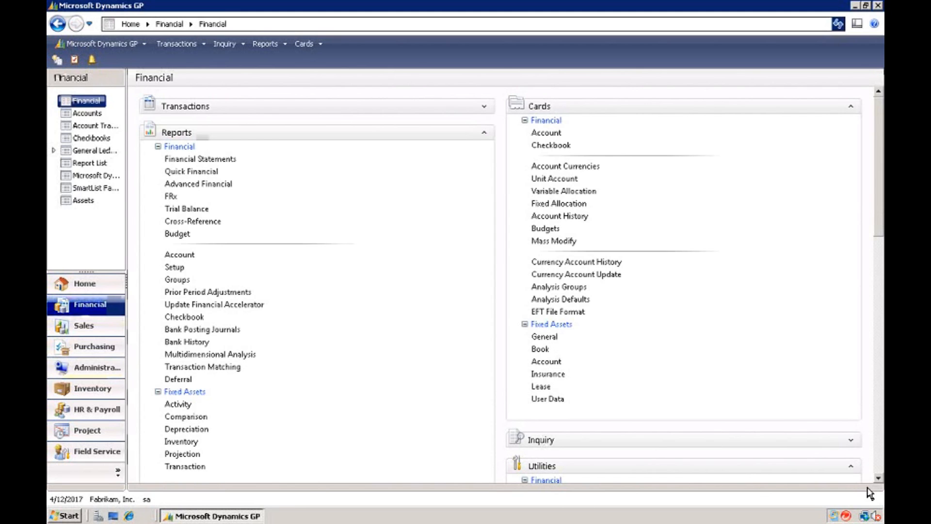
pyautogui.scroll(-10, 879, 481)
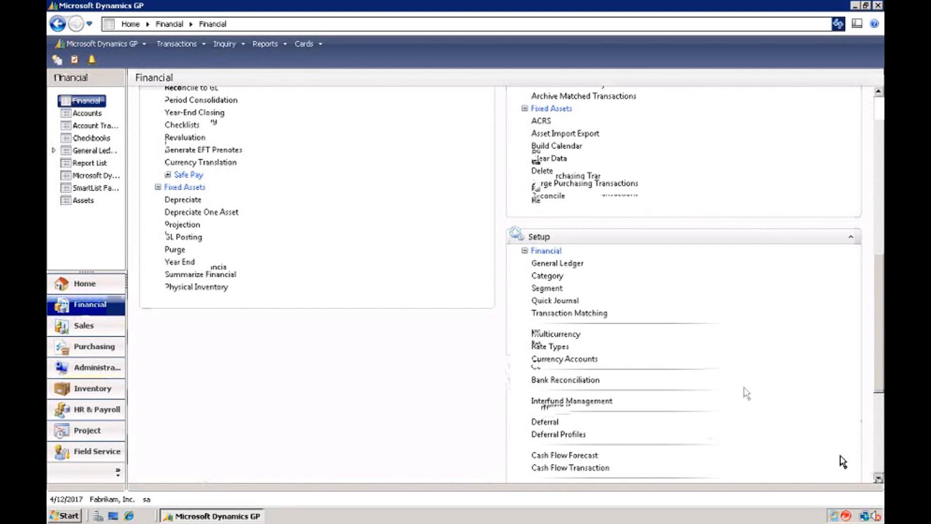
pyautogui.click(551, 335)
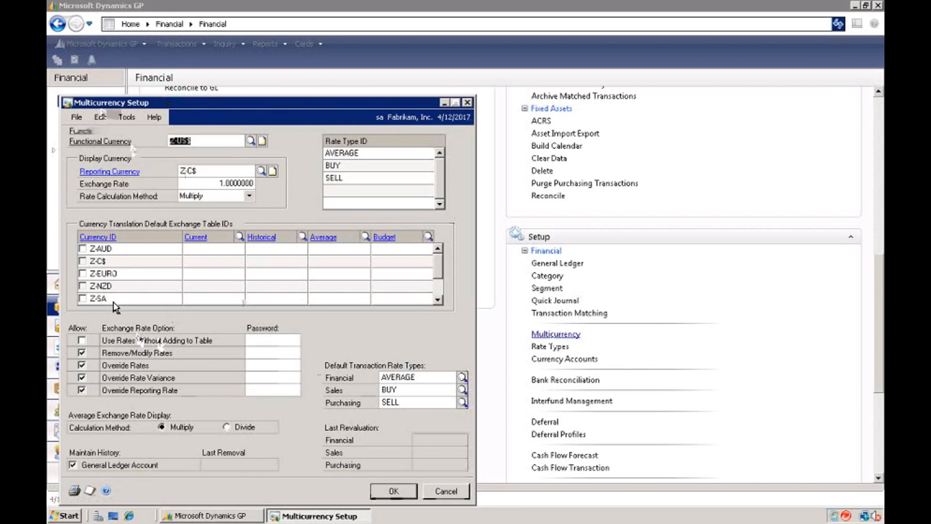
pyautogui.click(391, 491)
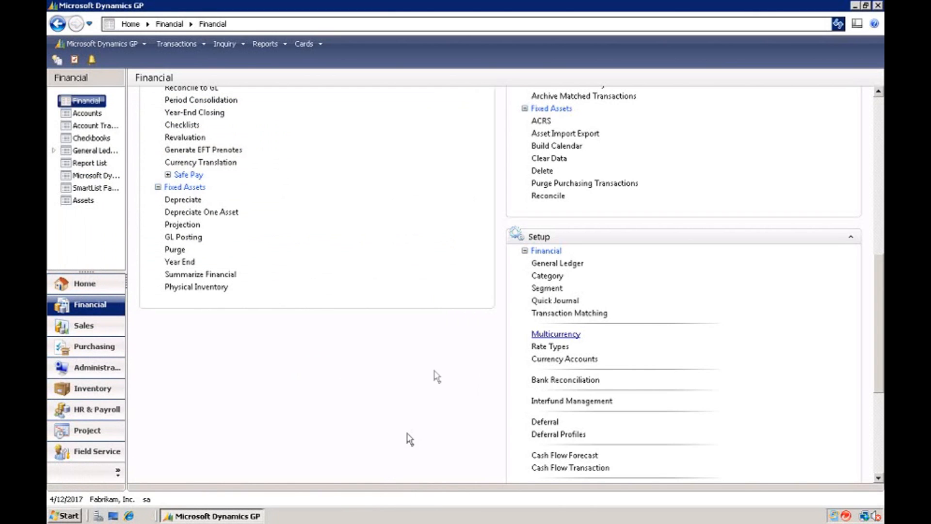
# Switch back to FRx and close the catalog to return to the control panel.
pyautogui.moveTo(520, 1)
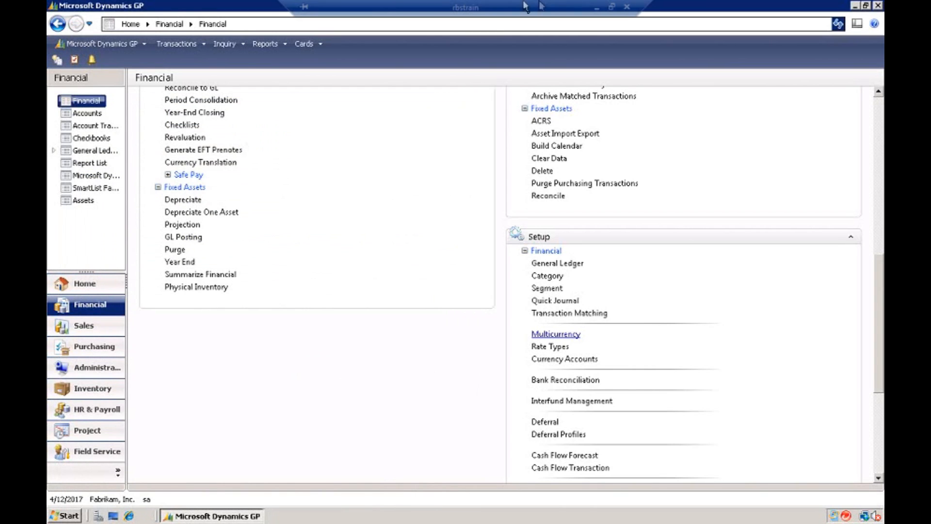
pyautogui.click(599, 8)
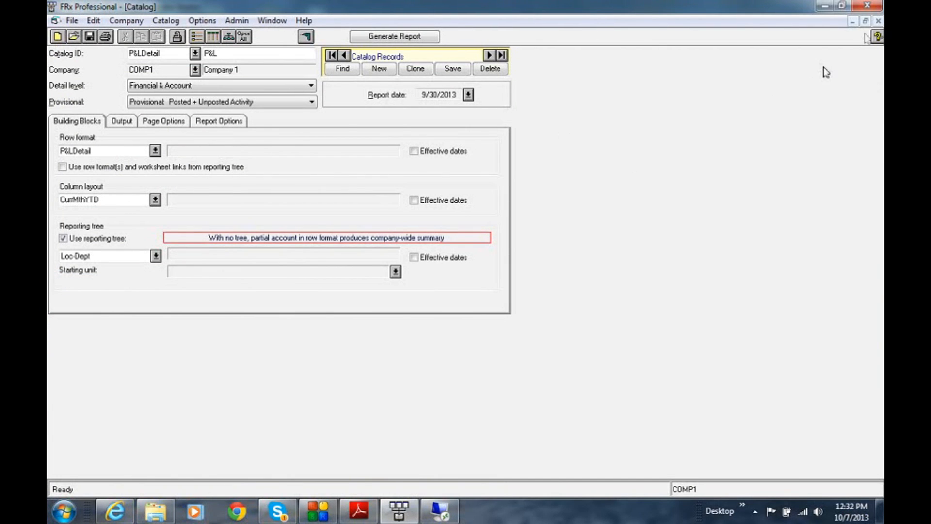
pyautogui.click(878, 22)
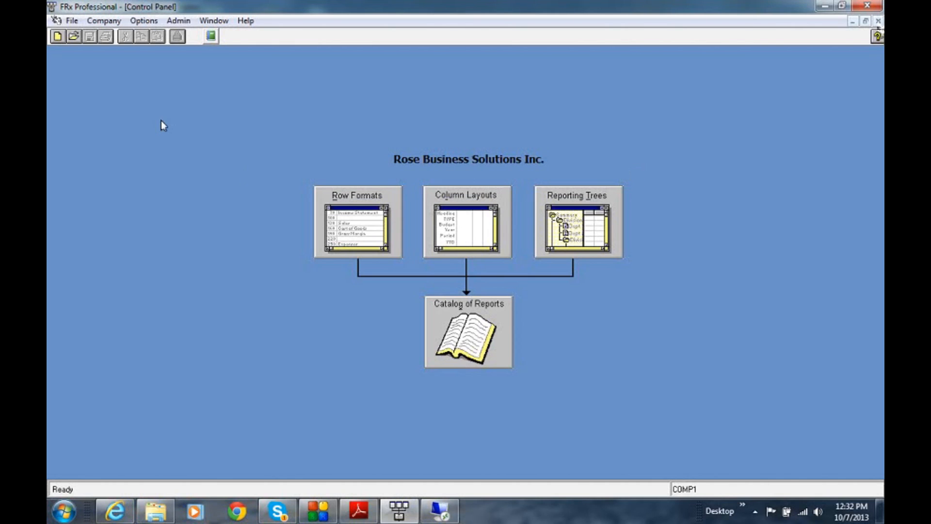
# Delete the TEST COMP1 company record from the FRx company information.
pyautogui.click(105, 21)
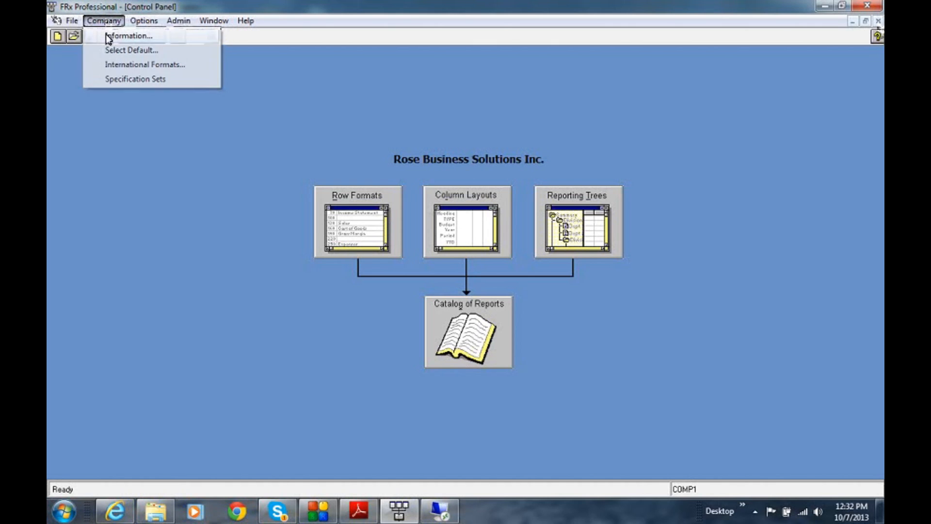
pyautogui.click(109, 36)
pyautogui.click(247, 188)
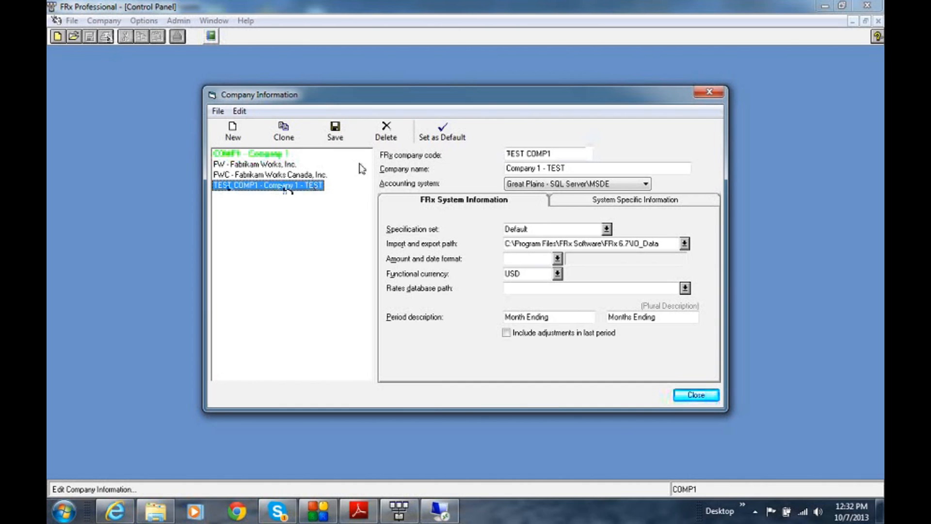
pyautogui.click(385, 132)
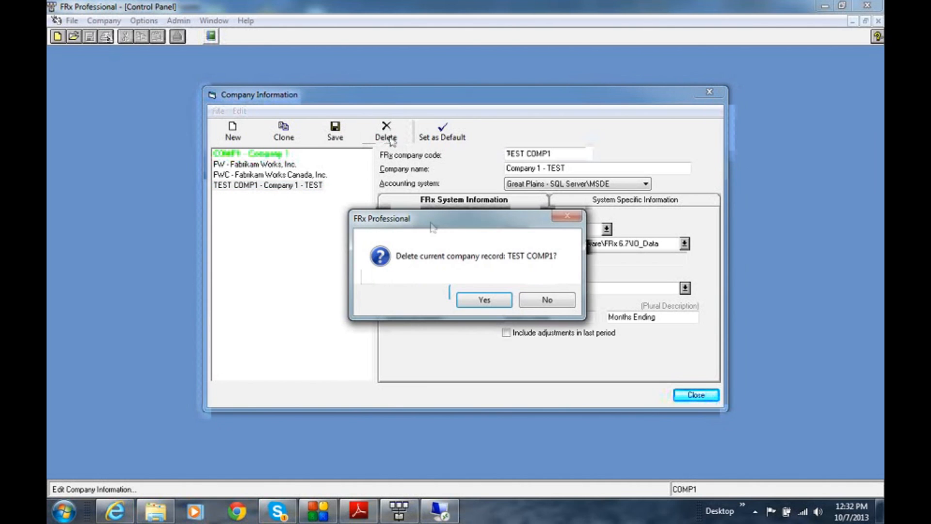
pyautogui.click(482, 301)
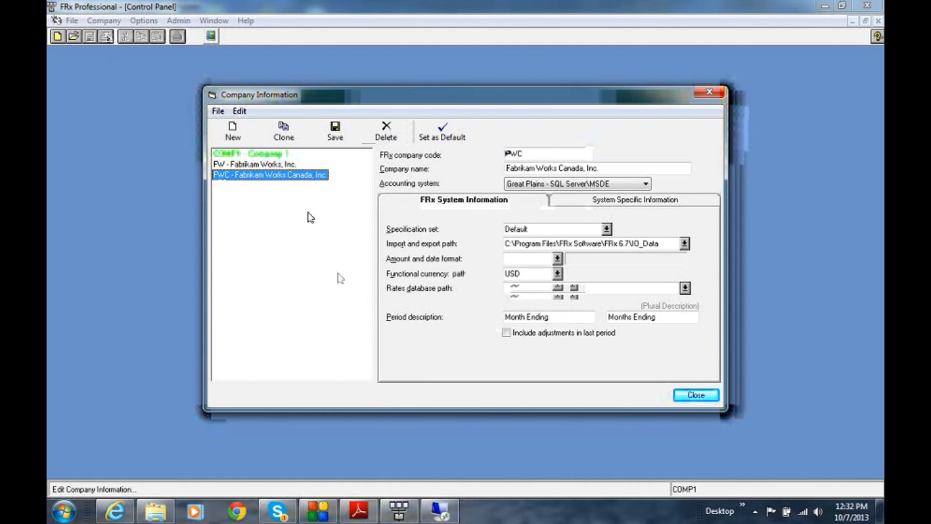
# Delete the FWC and FW Fabrikam company records and close the company information.
pyautogui.click(389, 134)
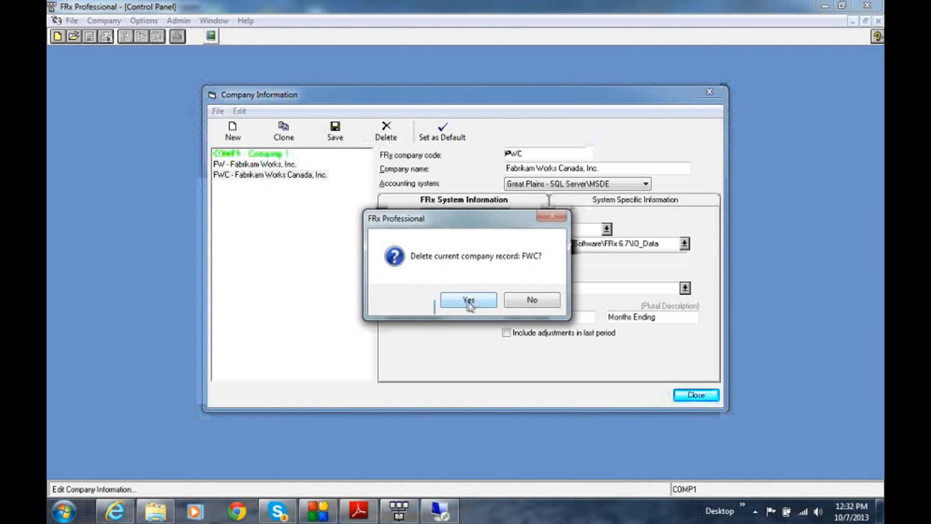
pyautogui.click(469, 301)
pyautogui.click(386, 130)
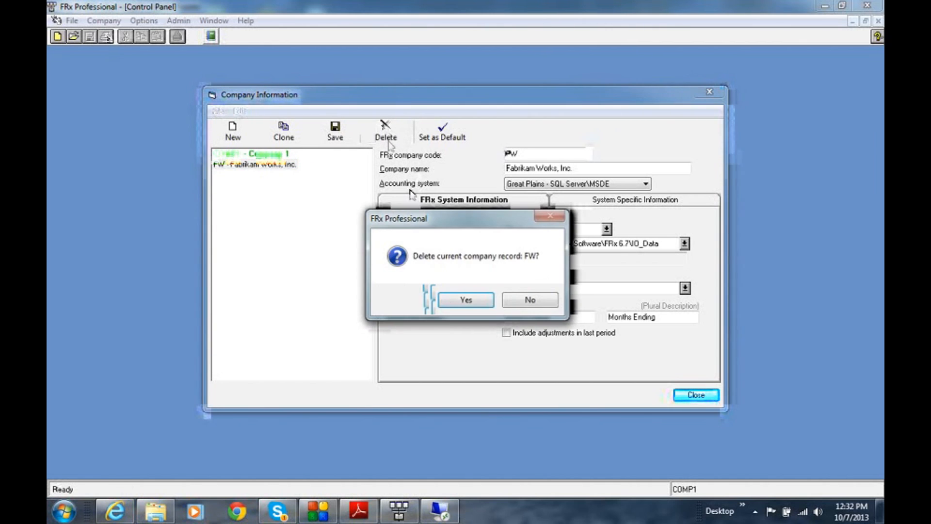
pyautogui.click(450, 301)
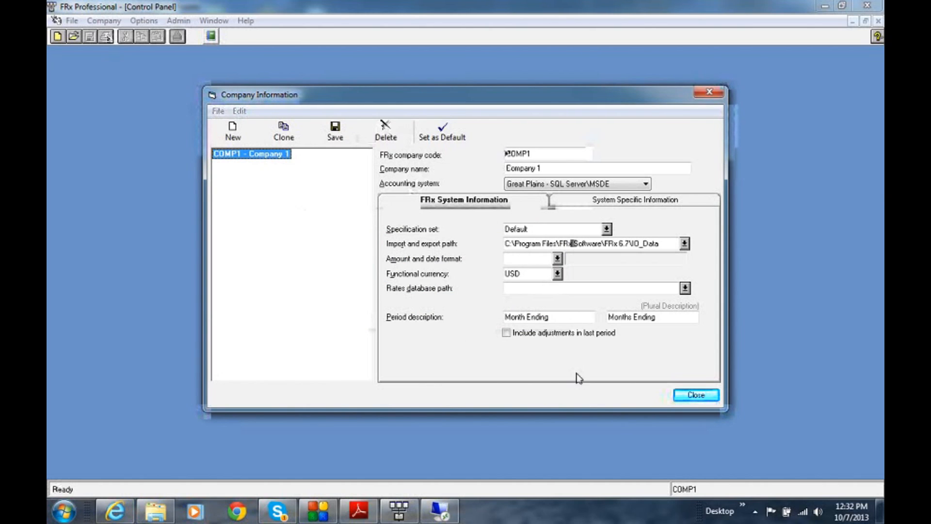
pyautogui.click(695, 395)
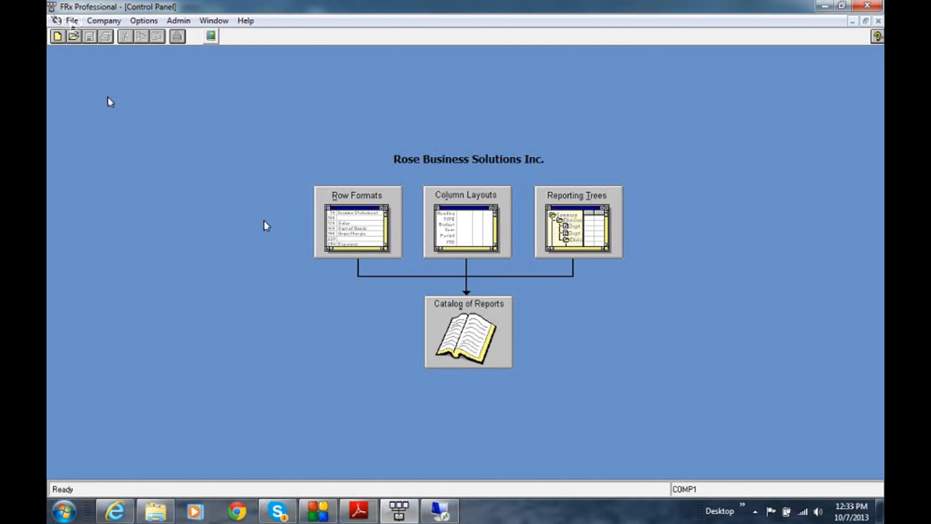
# Compact the current specification set database and dismiss the completion message.
pyautogui.click(72, 21)
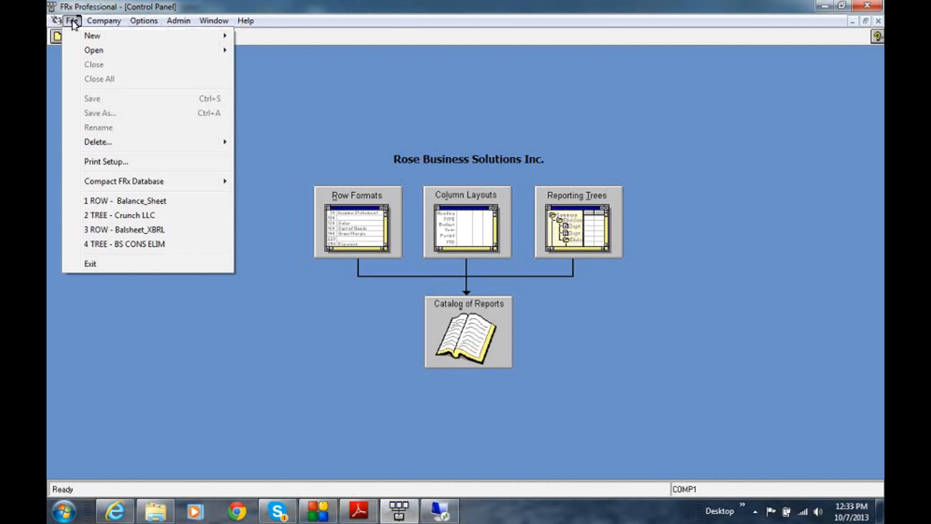
pyautogui.moveTo(106, 183)
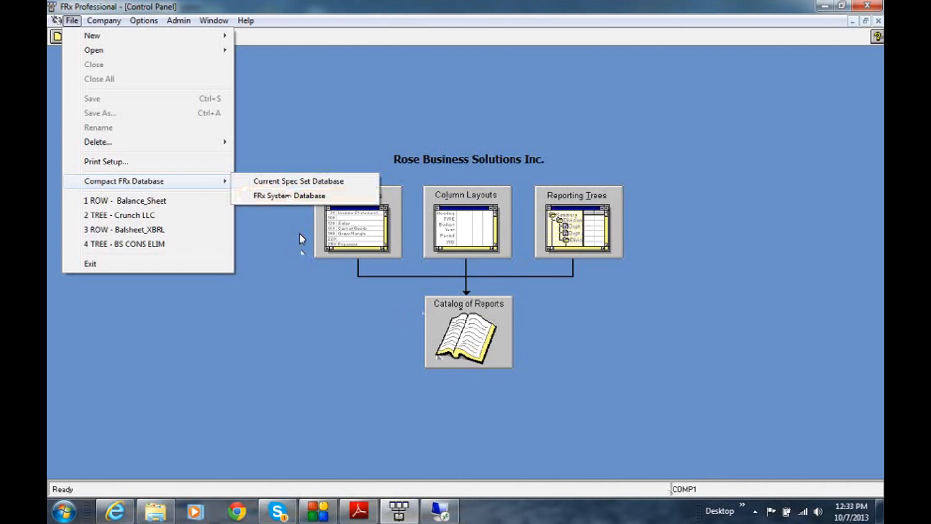
pyautogui.click(294, 182)
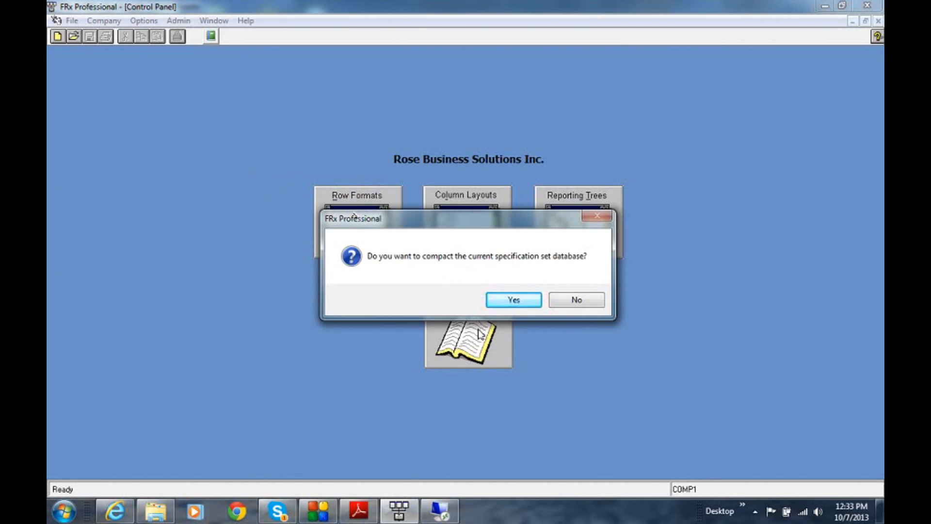
pyautogui.click(519, 302)
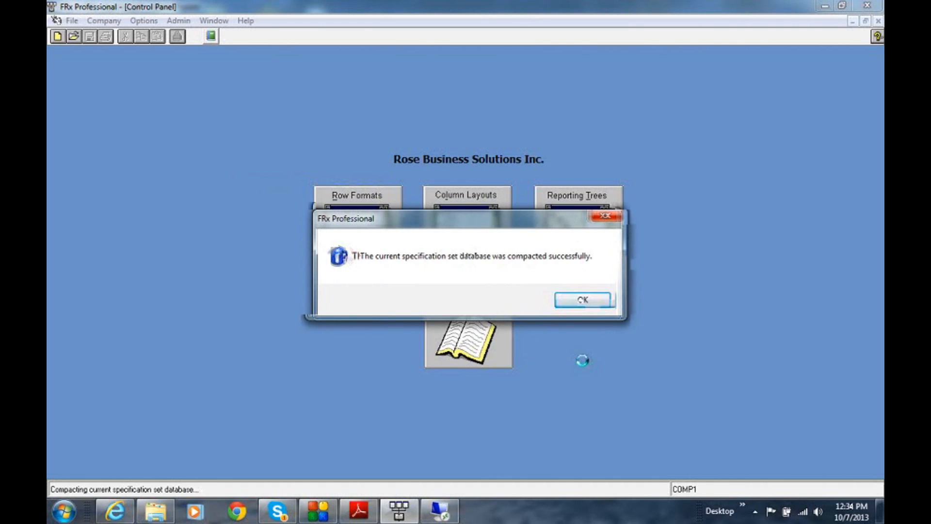
pyautogui.click(584, 301)
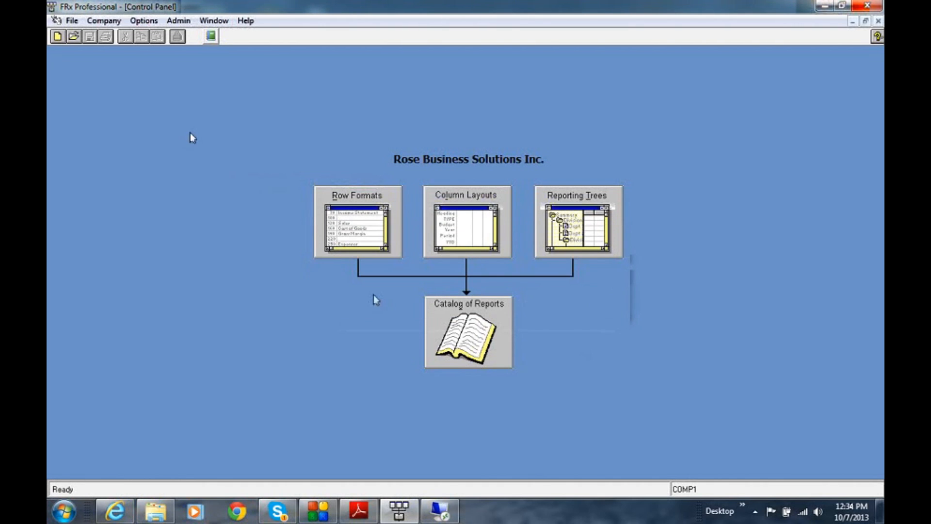
# Compact the FRx system database and dismiss the completion message.
pyautogui.click(73, 21)
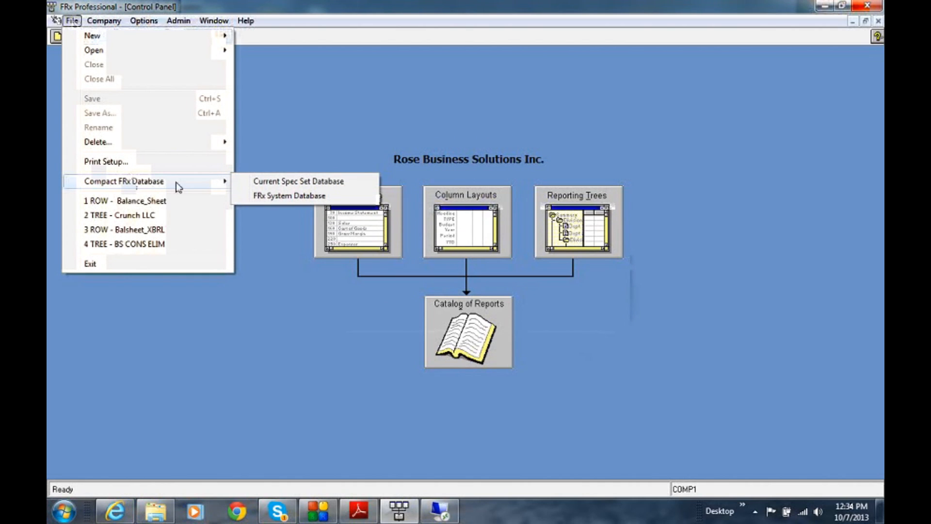
pyautogui.click(273, 197)
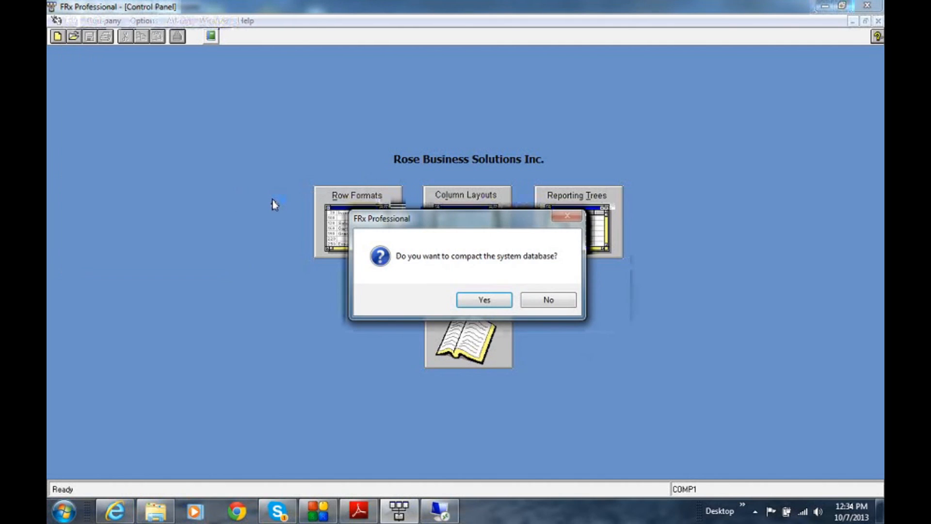
pyautogui.click(501, 303)
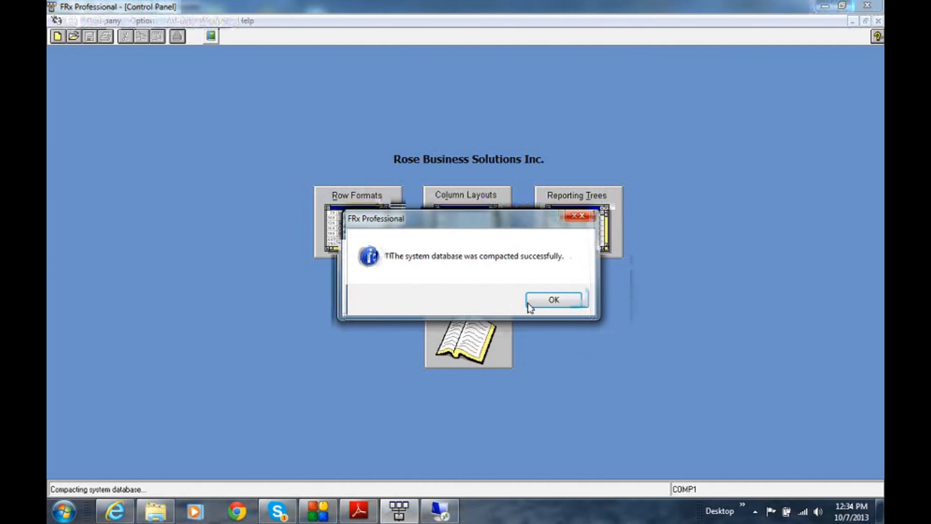
pyautogui.click(553, 301)
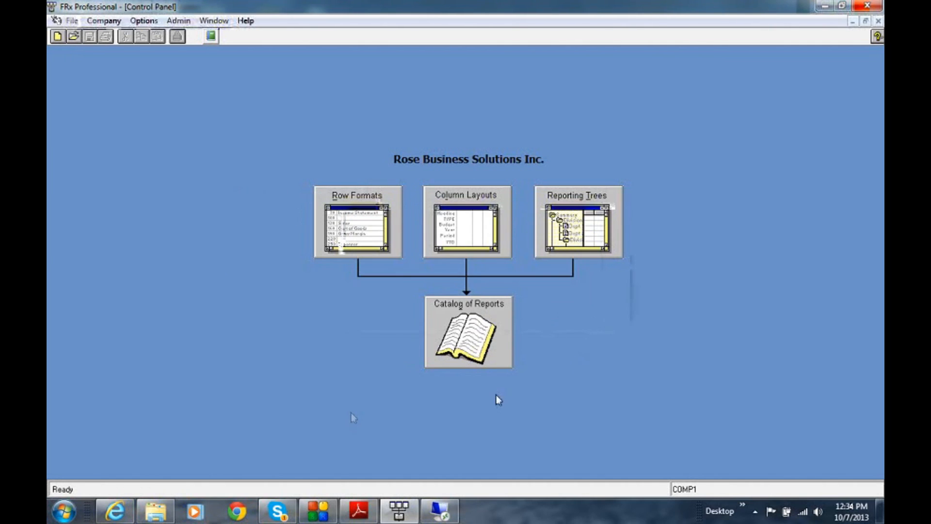
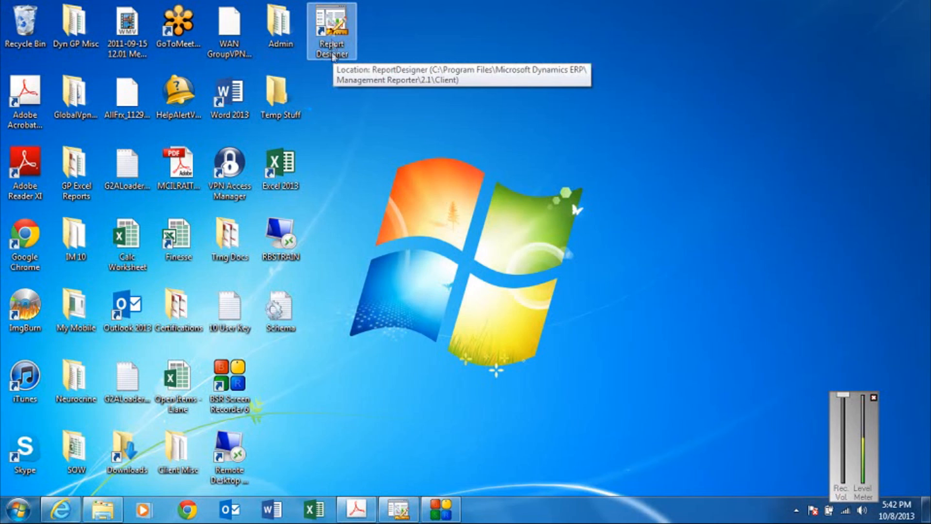
# Switch to Management Reporter's Report Designer, open the Balance report definition and dismiss the migration notice.
pyautogui.click(397, 509)
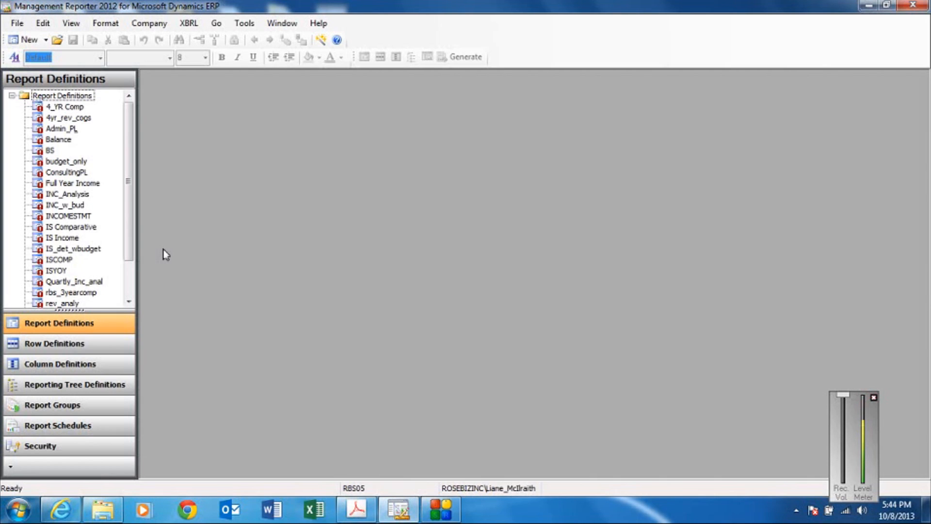
pyautogui.click(63, 140)
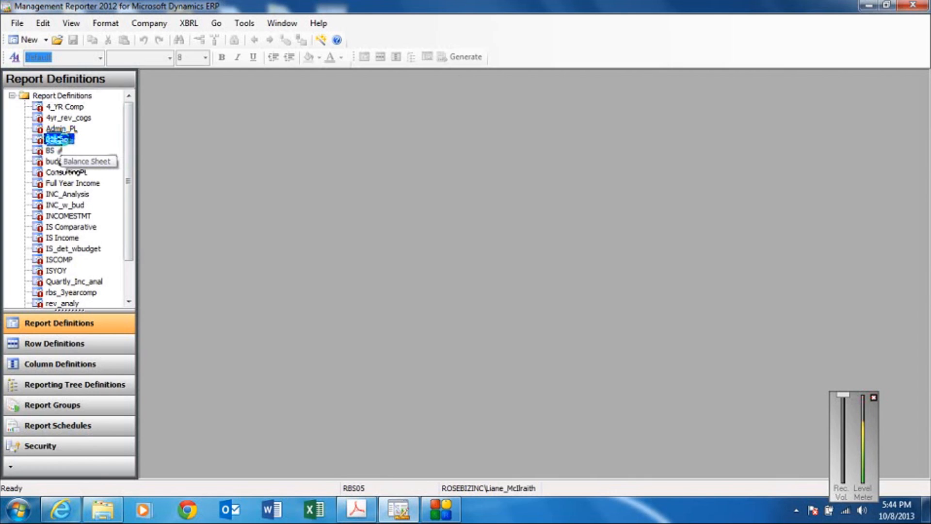
pyautogui.doubleClick(59, 148)
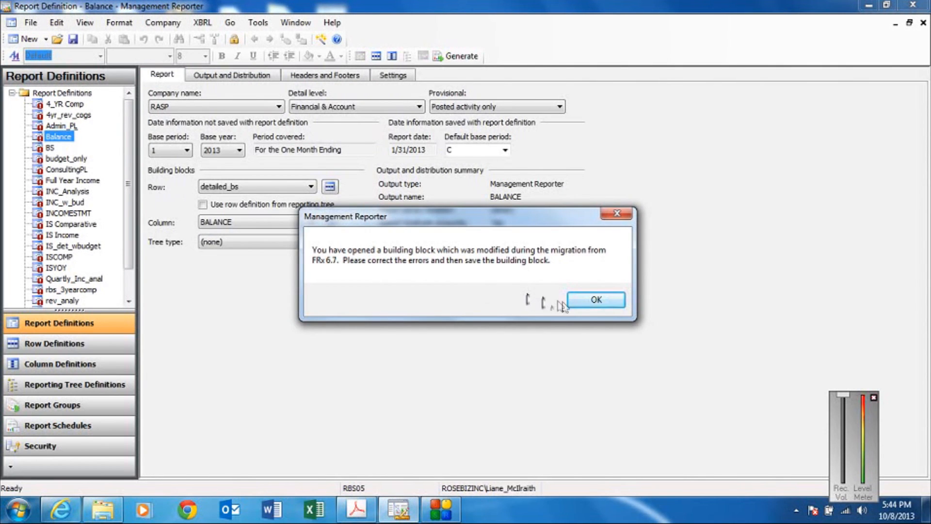
pyautogui.click(578, 301)
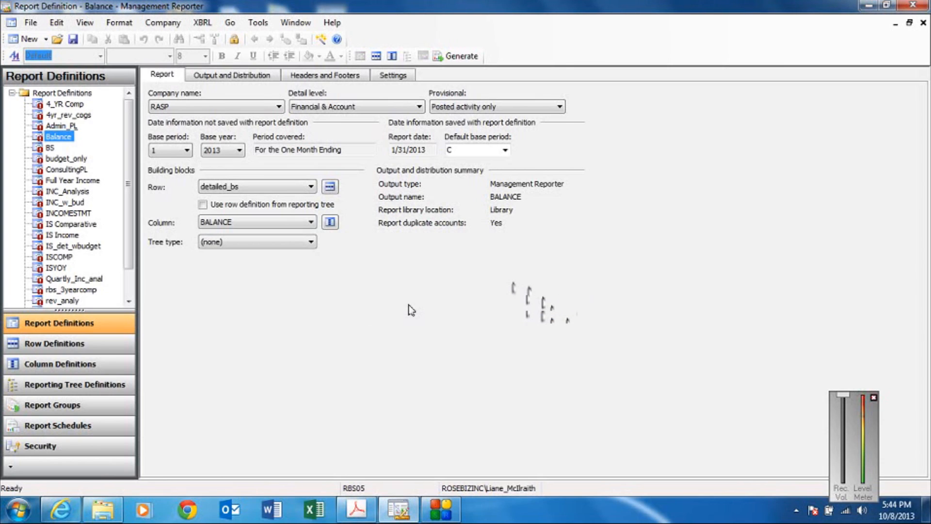
# Open the detailed_bs row definition used by the Balance report and dismiss the migration and save-error messages.
pyautogui.click(329, 188)
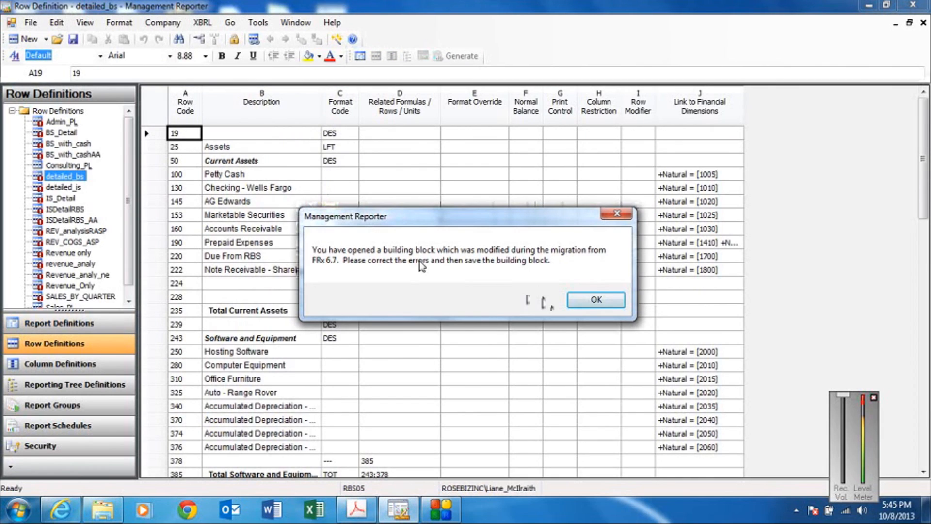
pyautogui.click(587, 299)
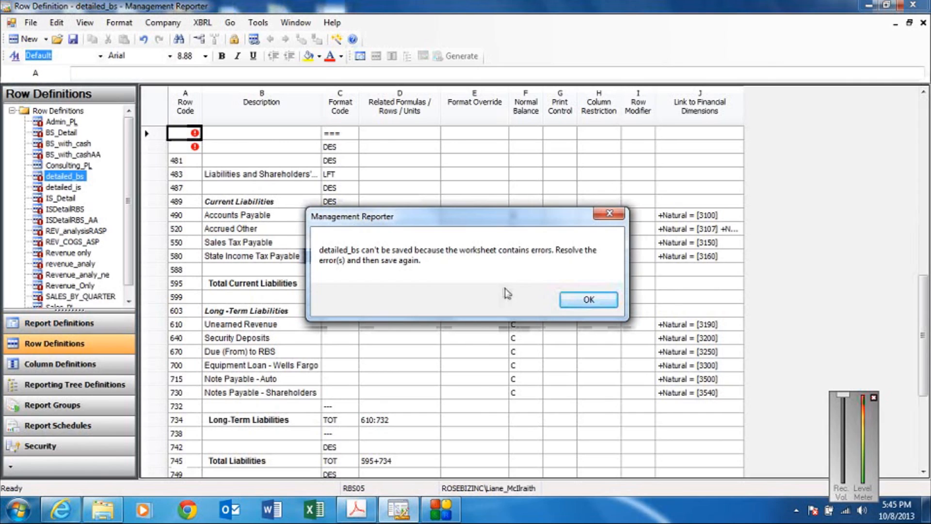
pyautogui.click(578, 302)
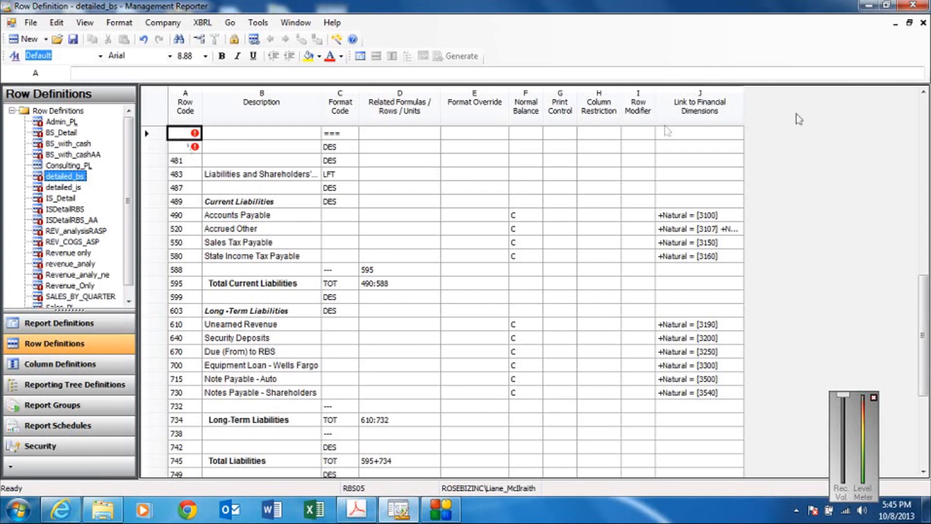
# Change row code 481, the row directly above the Liabilities and Shareholders' heading, to 482.
pyautogui.click(923, 92)
pyautogui.click(923, 92)
pyautogui.click(923, 93)
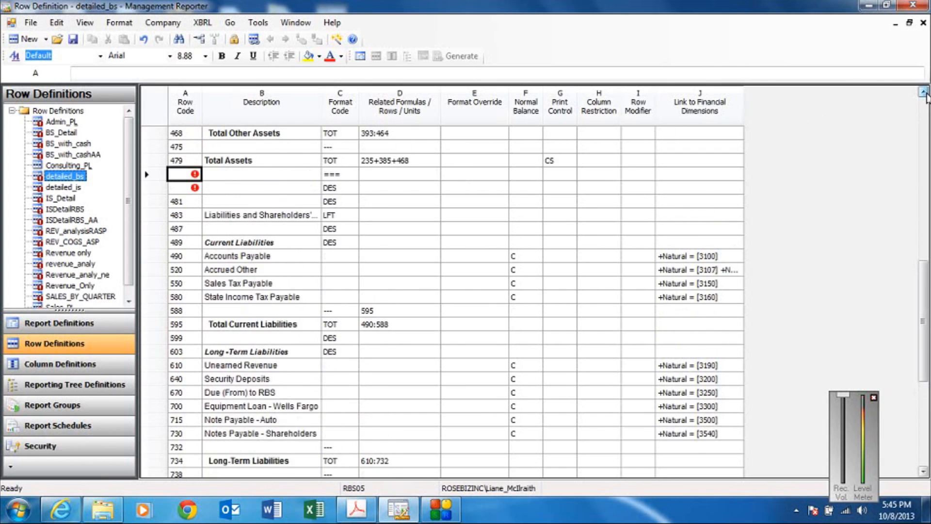
pyautogui.click(923, 92)
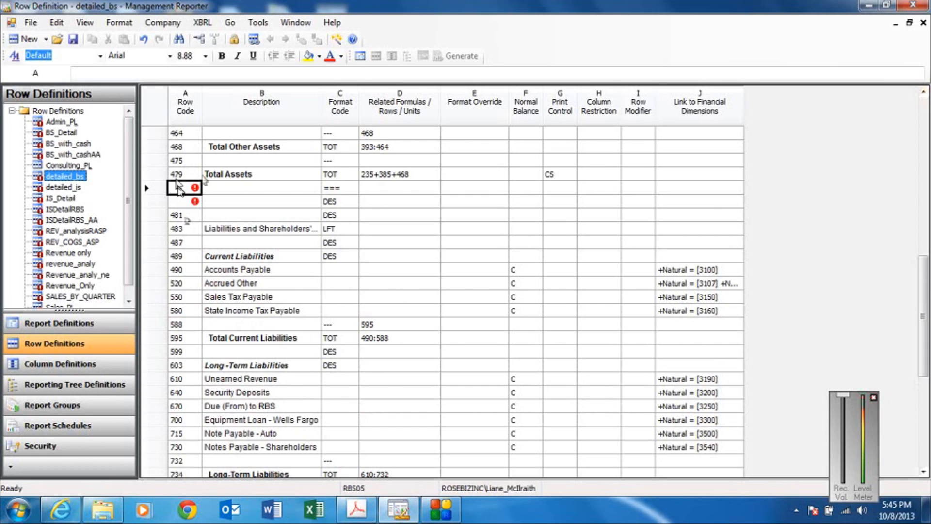
pyautogui.click(186, 217)
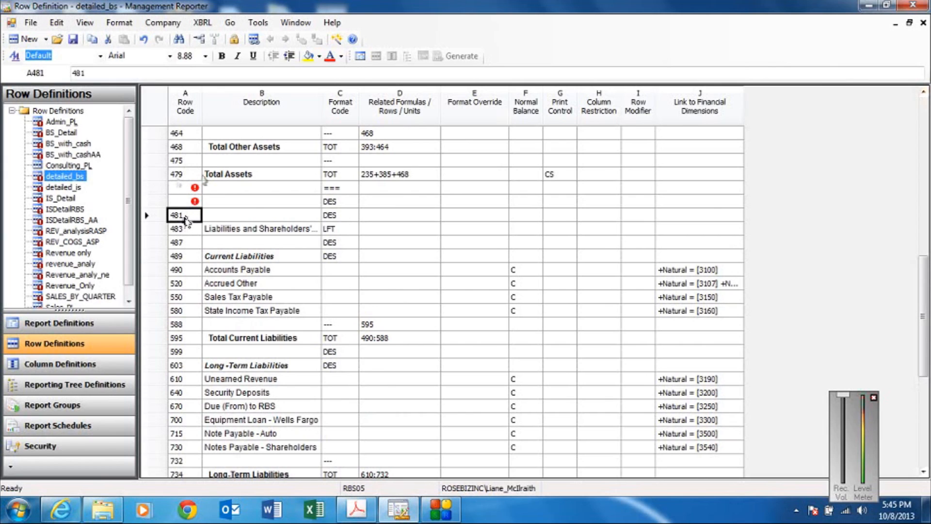
pyautogui.doubleClick(186, 218)
pyautogui.press('BackSpace')
pyautogui.write('2')
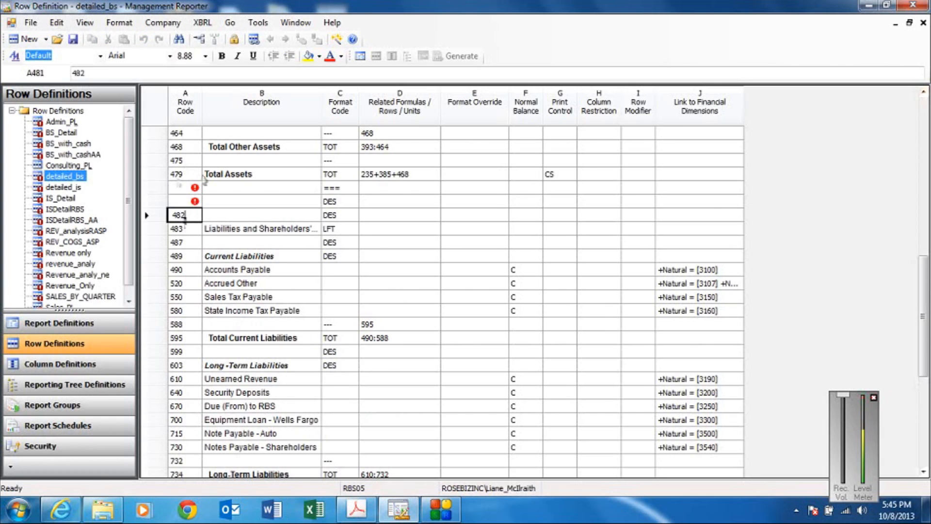
# Fill in the two missing row codes below Total Assets with 480 and 481.
pyautogui.click(182, 188)
pyautogui.write('48')
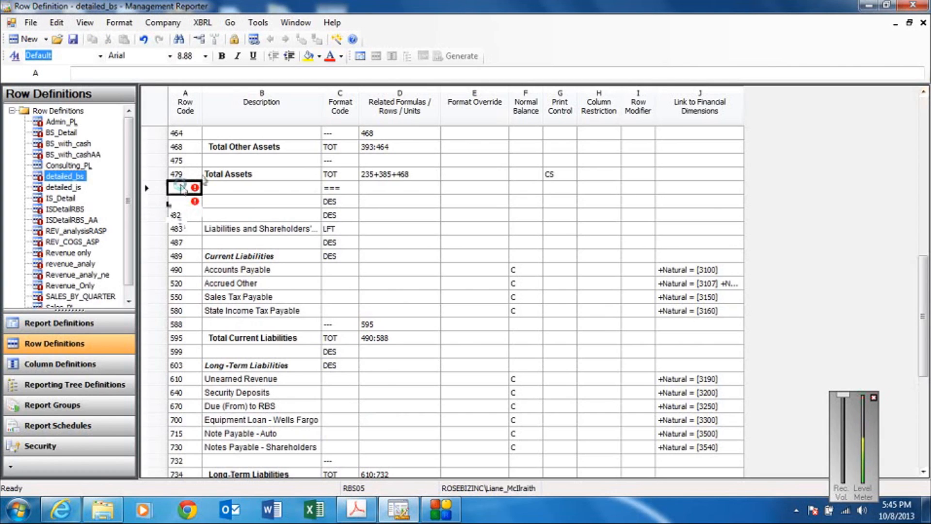
pyautogui.write('0')
pyautogui.click(175, 200)
pyautogui.write('482')
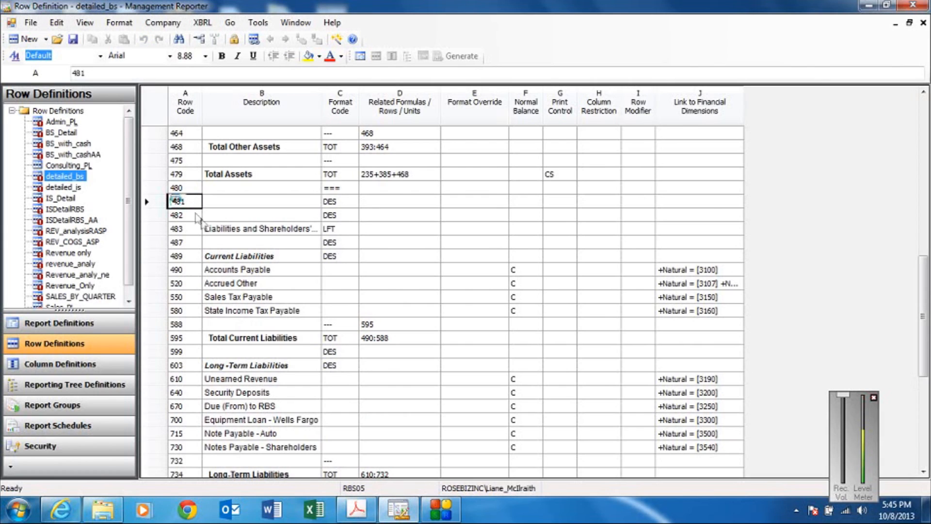
# Save the corrected detailed_bs row definition and close it.
pyautogui.click(187, 218)
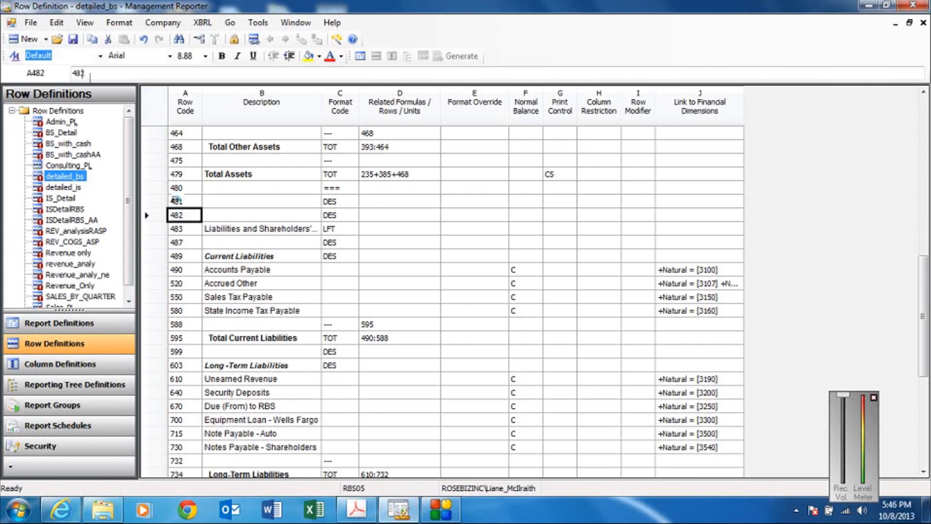
pyautogui.click(72, 41)
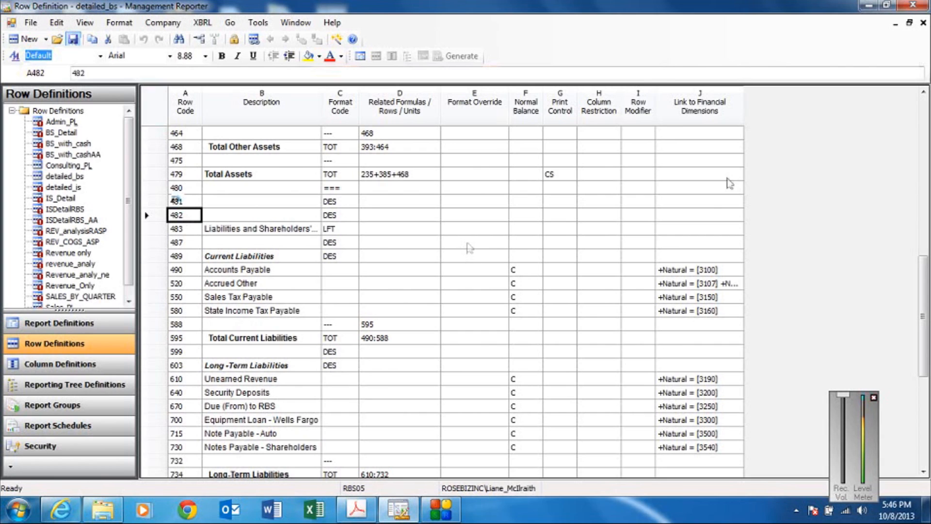
pyautogui.click(923, 22)
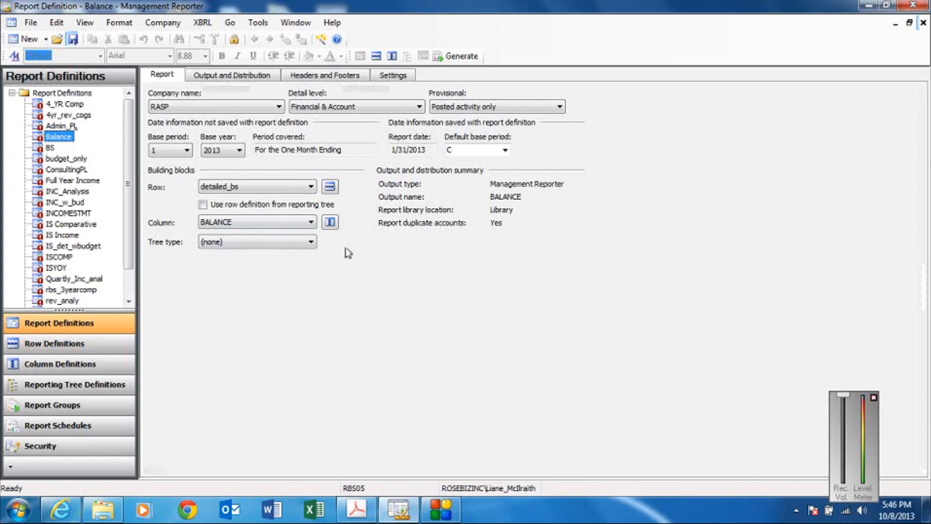
# Open the report's BALANCE column definition, resave and close it, and save the Balance report definition.
pyautogui.click(331, 223)
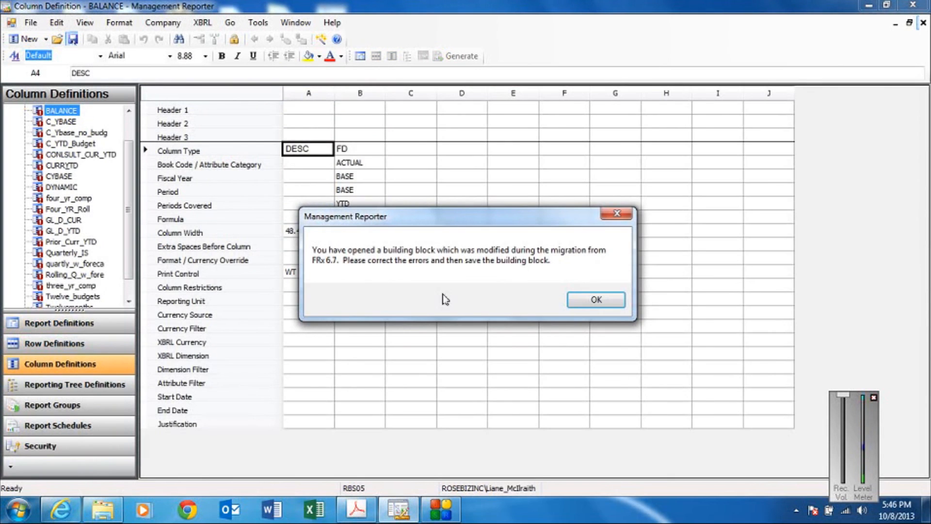
pyautogui.click(595, 299)
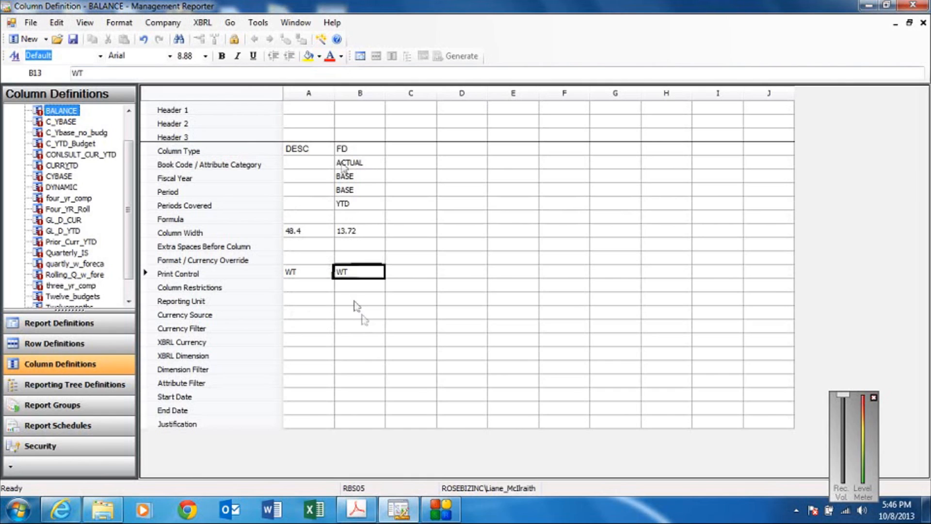
pyautogui.click(73, 39)
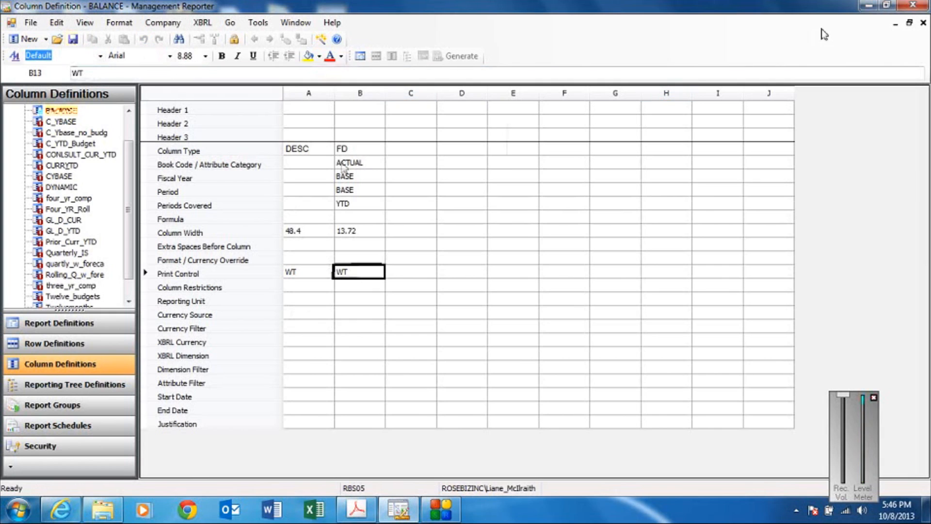
pyautogui.click(923, 23)
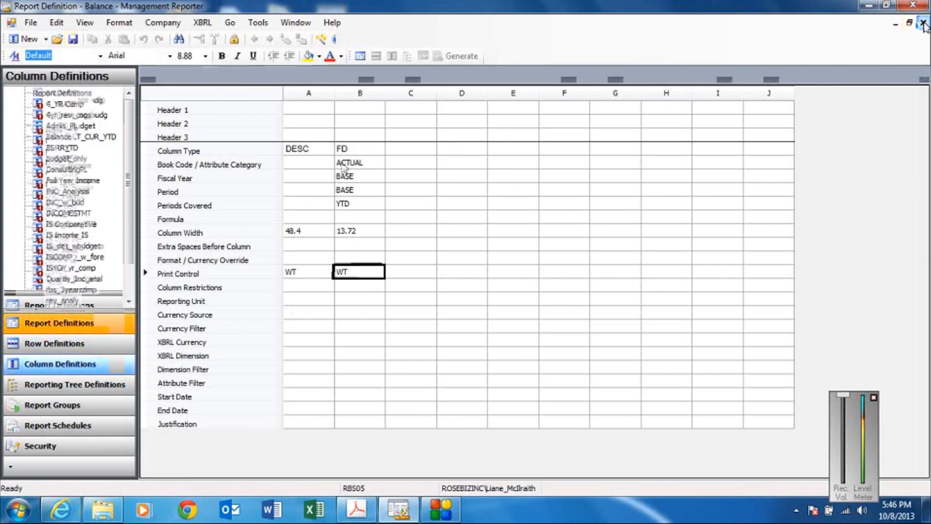
pyautogui.click(73, 39)
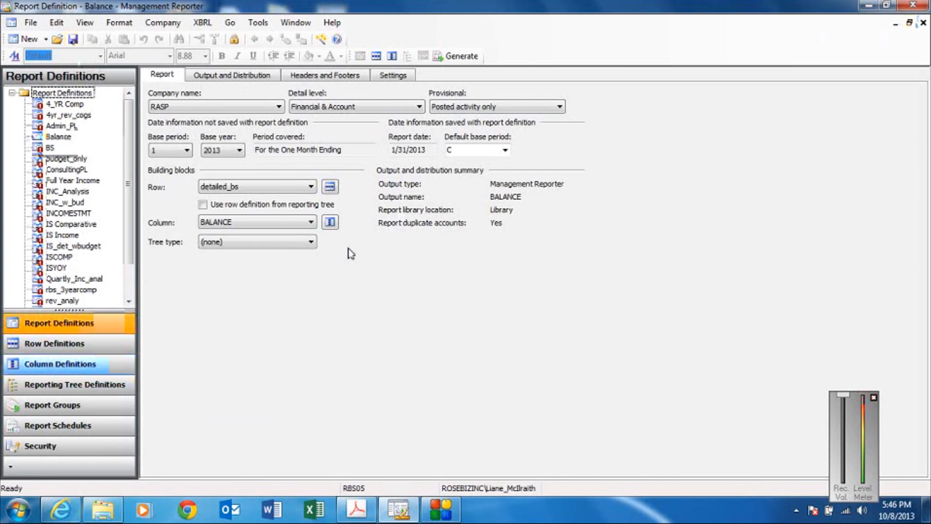
# Reopen the BALANCE column definition and clear the WT print control from column B.
pyautogui.click(330, 222)
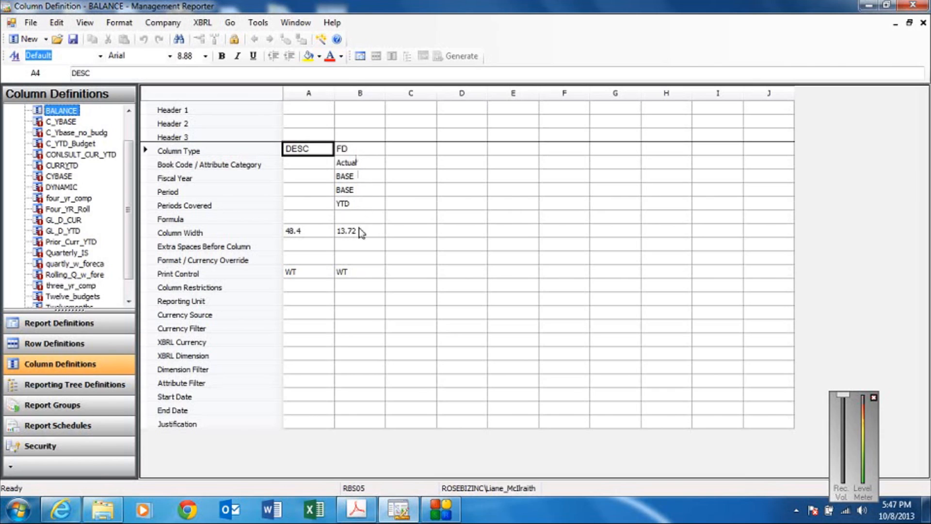
pyautogui.click(352, 274)
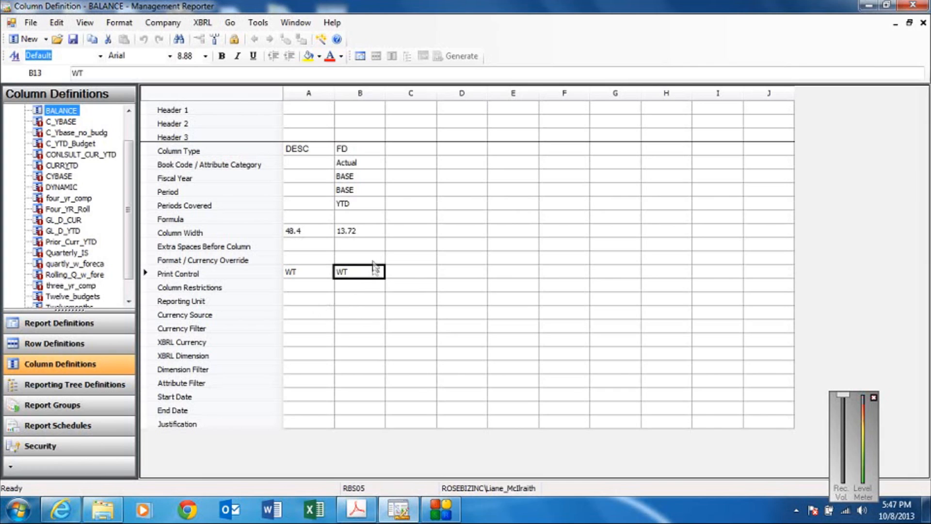
pyautogui.press('Delete')
# Set the column widths in the BALANCE column definition to 50 for column A and 14 for column B.
pyautogui.click(309, 235)
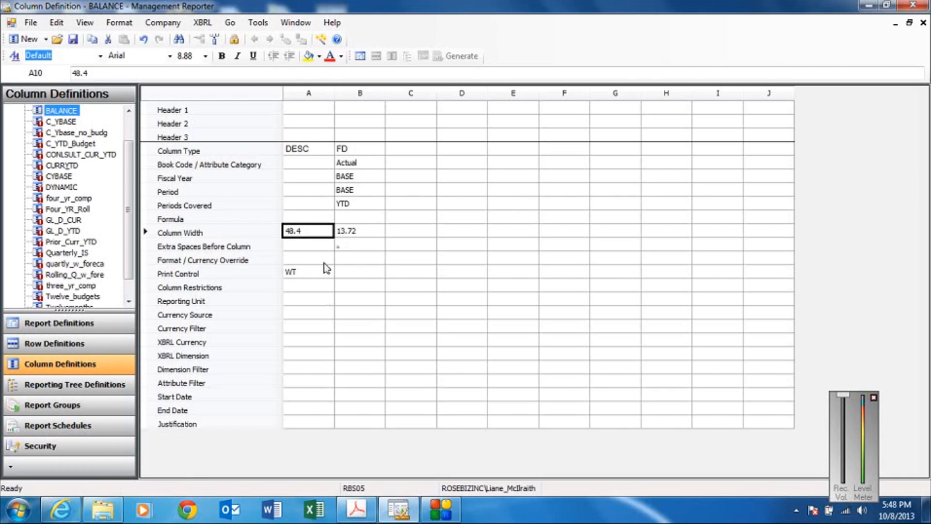
pyautogui.write('50')
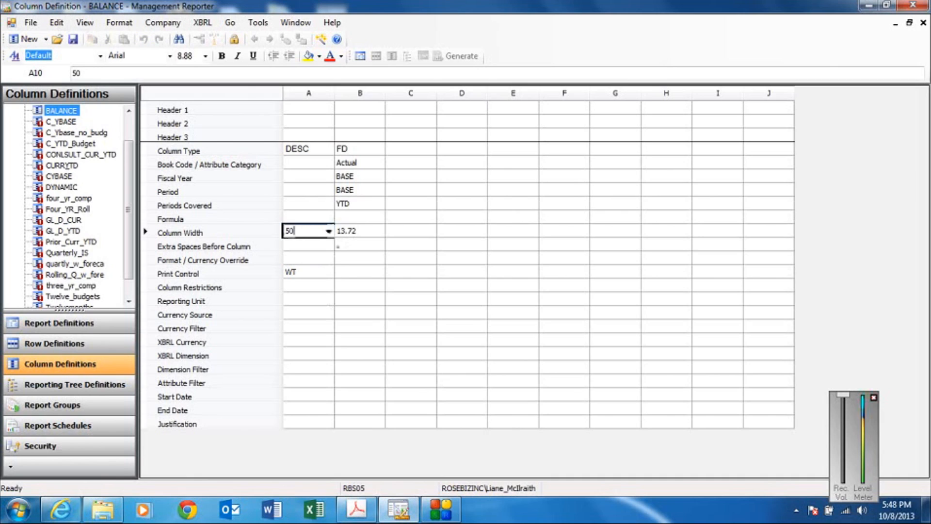
pyautogui.click(370, 234)
pyautogui.write('14')
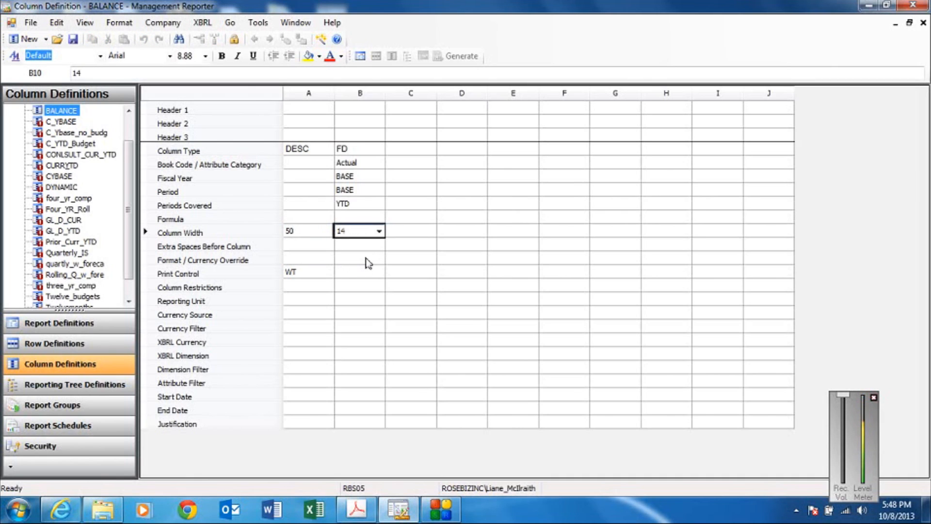
# Save the edited BALANCE column definition and close it.
pyautogui.click(369, 274)
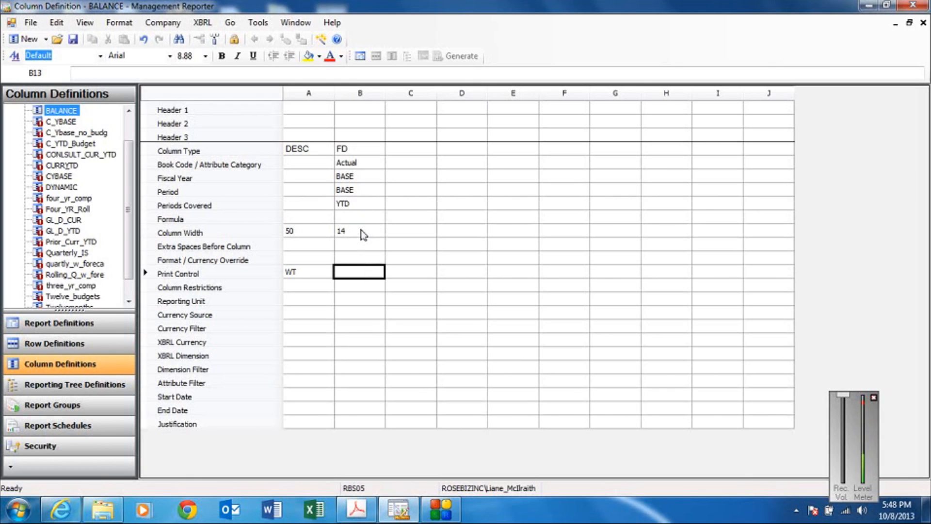
pyautogui.click(312, 272)
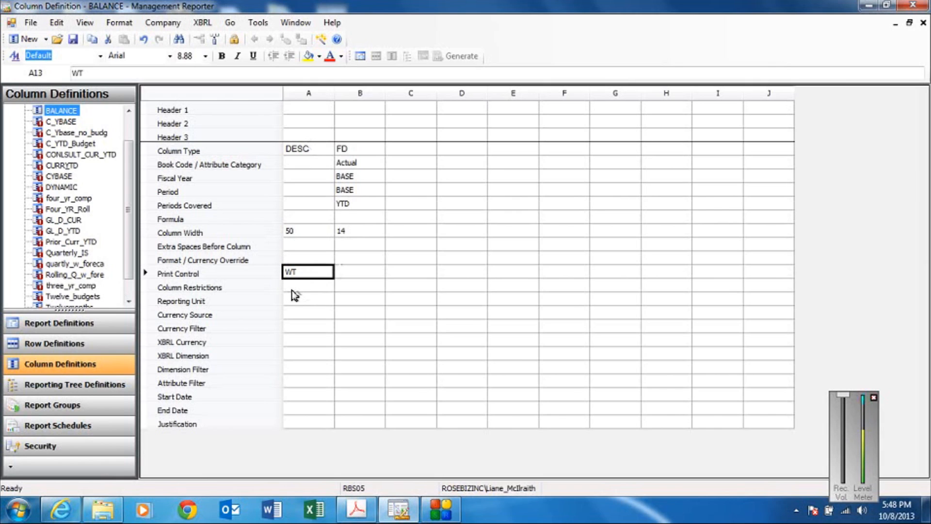
pyautogui.click(74, 38)
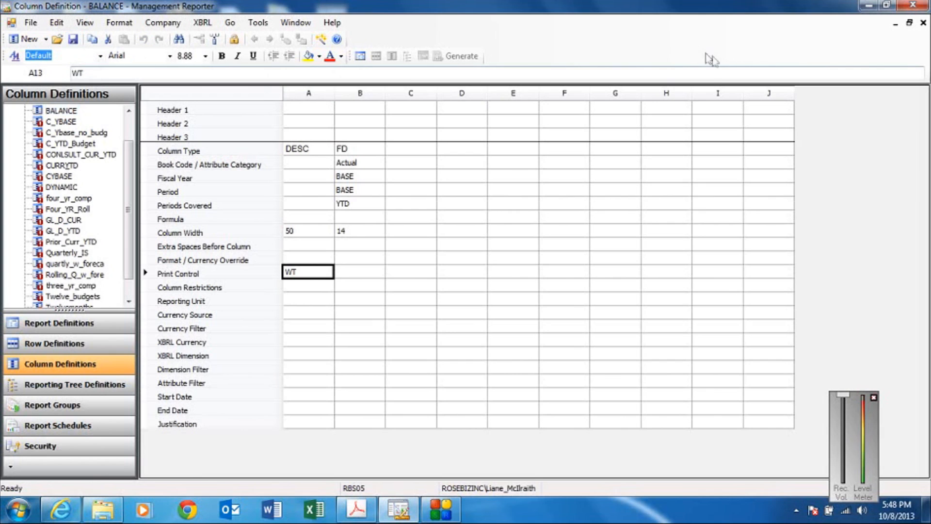
pyautogui.click(923, 23)
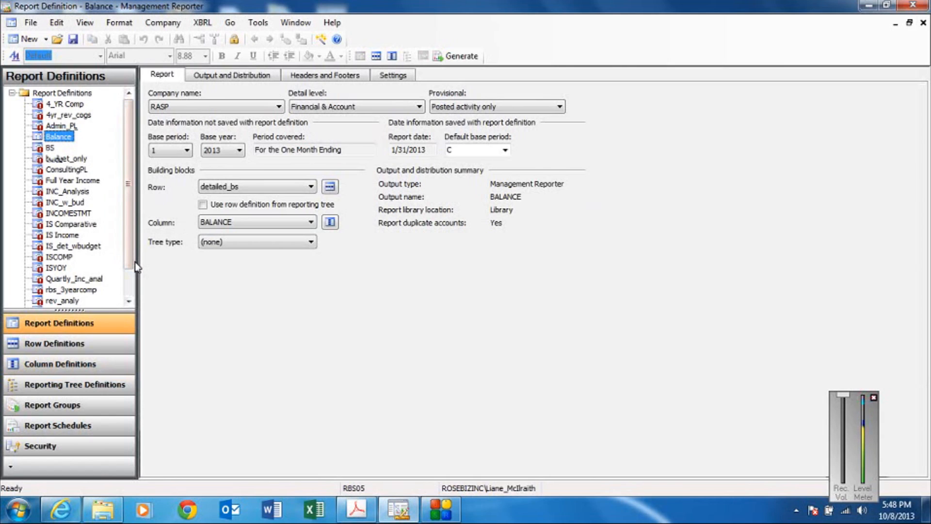
# Open the INC_Analysis report definition and its Revenue_analy_ne row definition, and try to save the row definition.
pyautogui.doubleClick(77, 192)
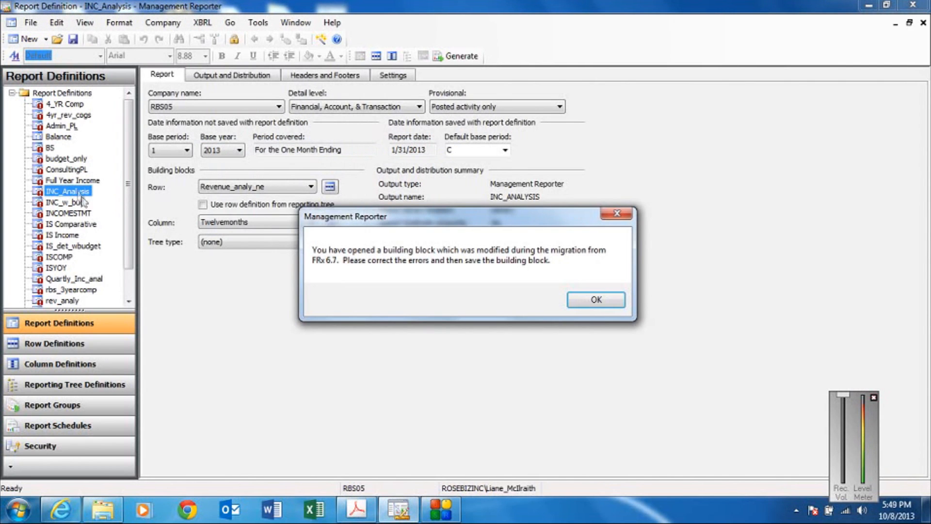
pyautogui.click(597, 299)
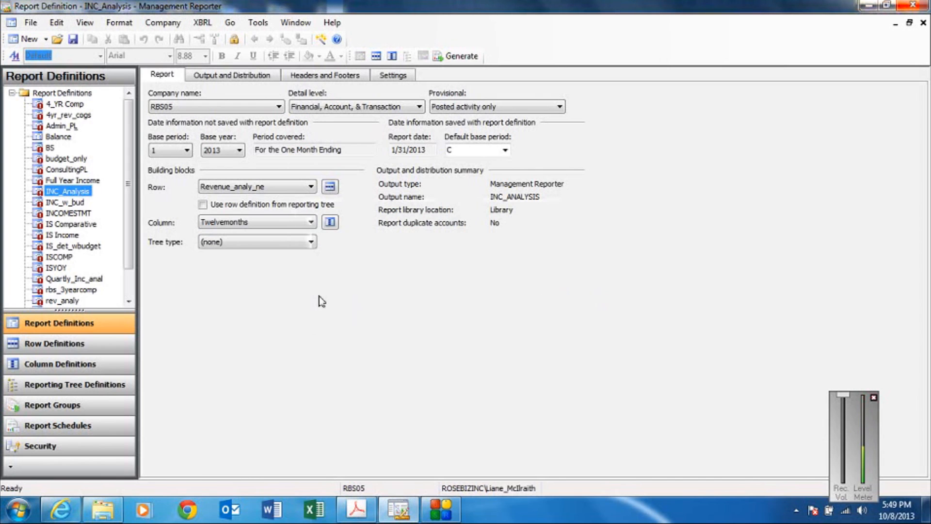
pyautogui.click(330, 186)
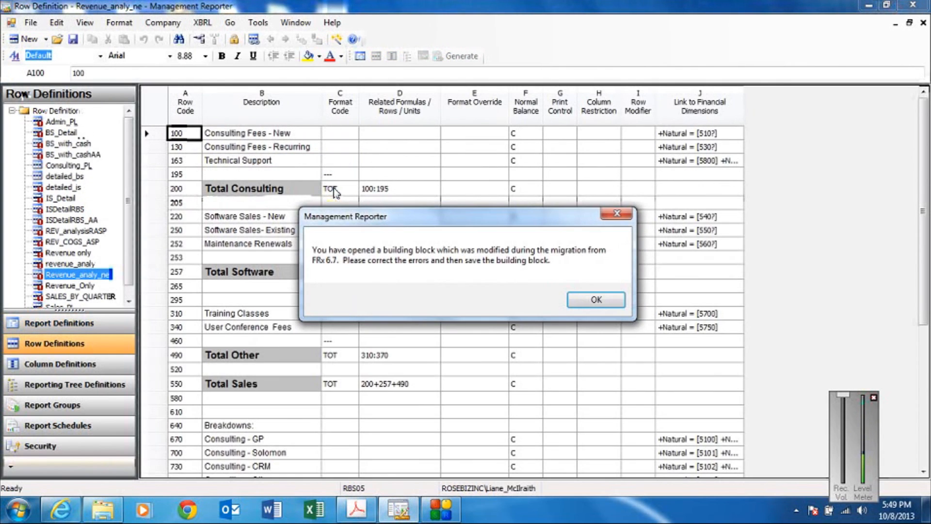
pyautogui.click(602, 306)
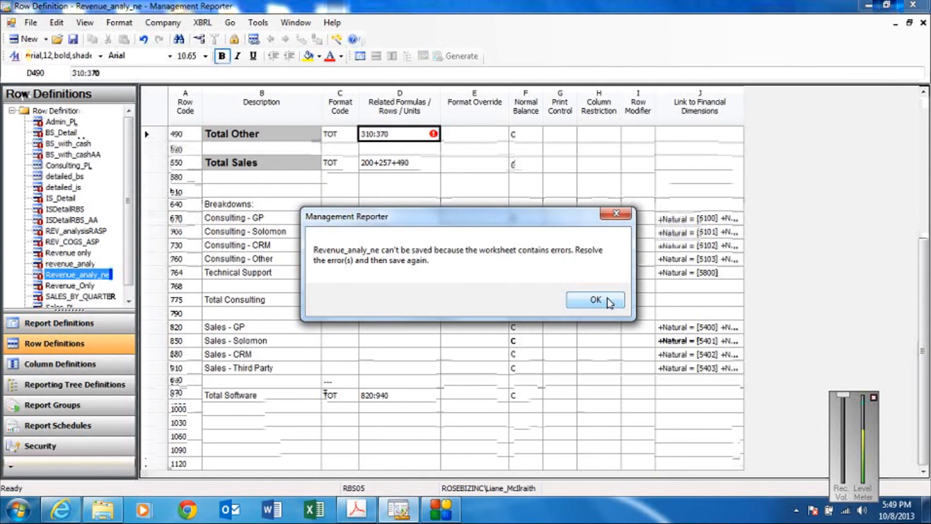
pyautogui.click(607, 298)
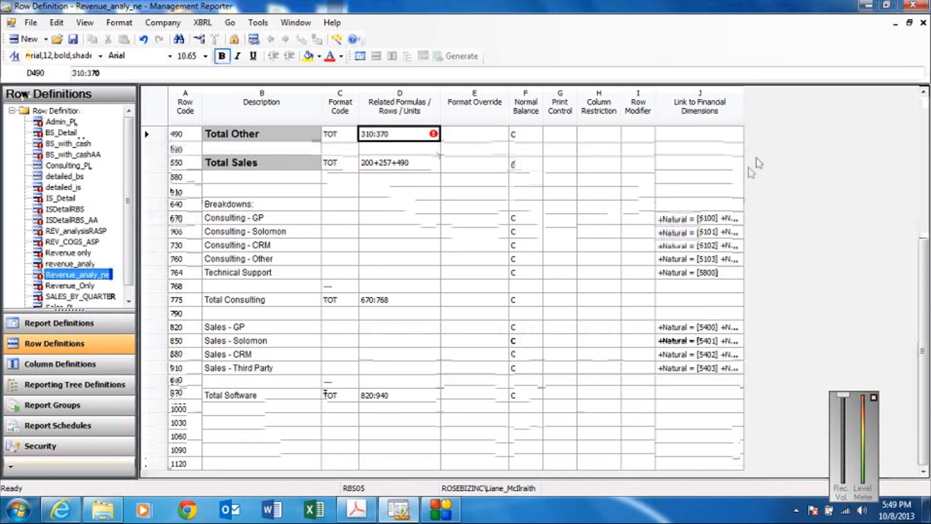
# Change the row code of the underline row above Total Other to 370, and save and close the row definition.
pyautogui.click(923, 91)
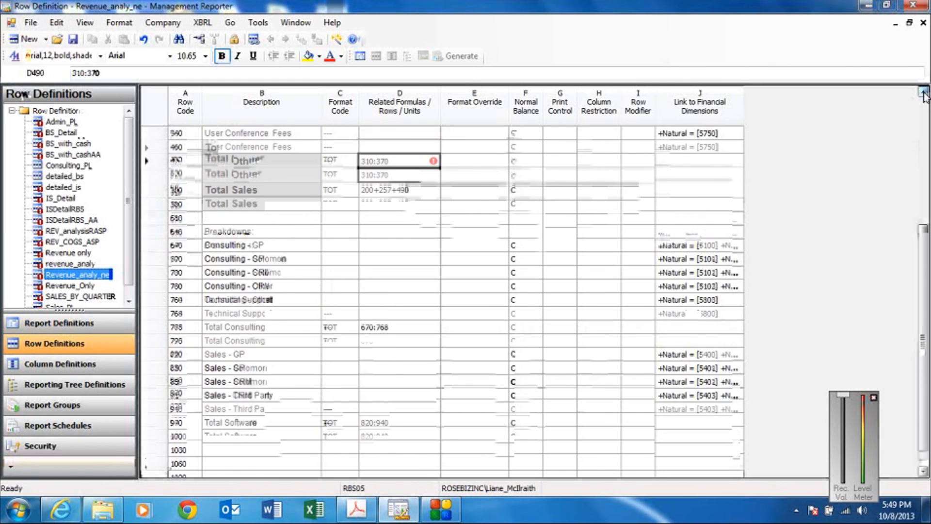
pyautogui.moveTo(923, 91); pyautogui.dragTo(923, 91)
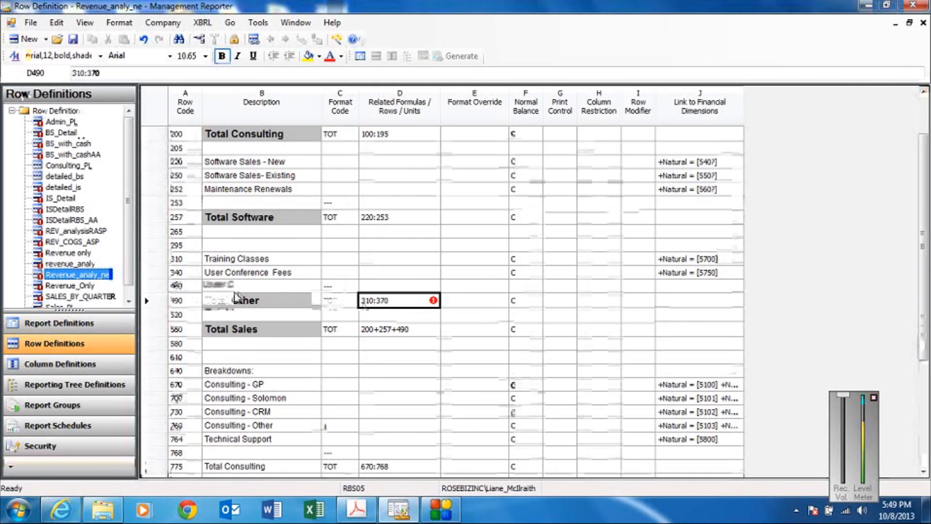
pyautogui.click(189, 261)
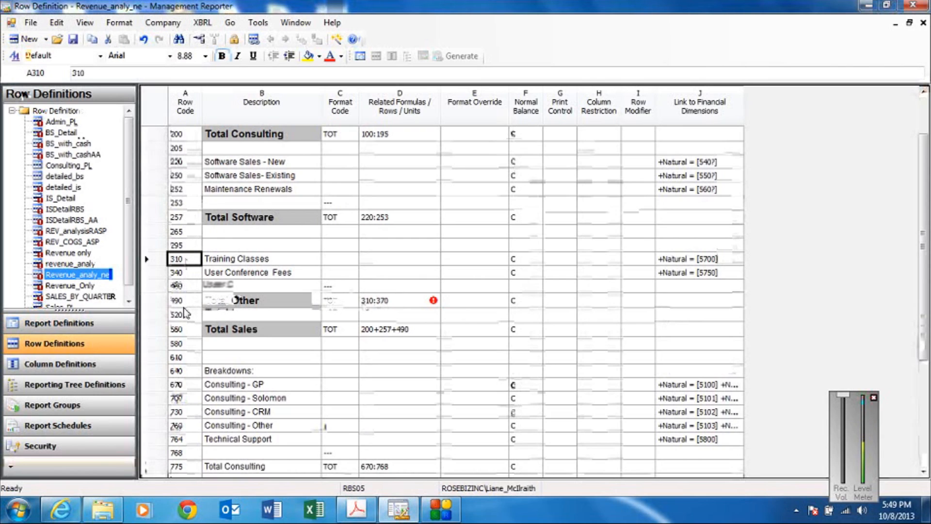
pyautogui.click(185, 286)
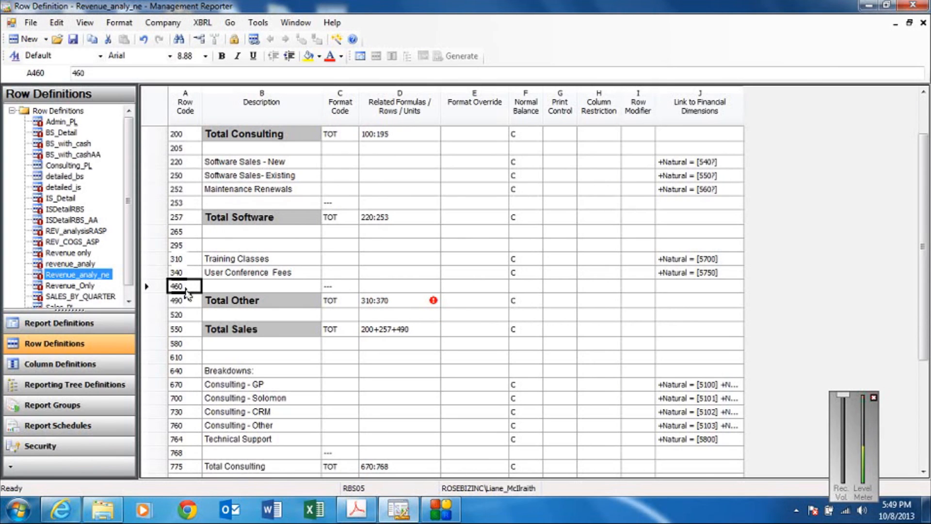
pyautogui.write('370')
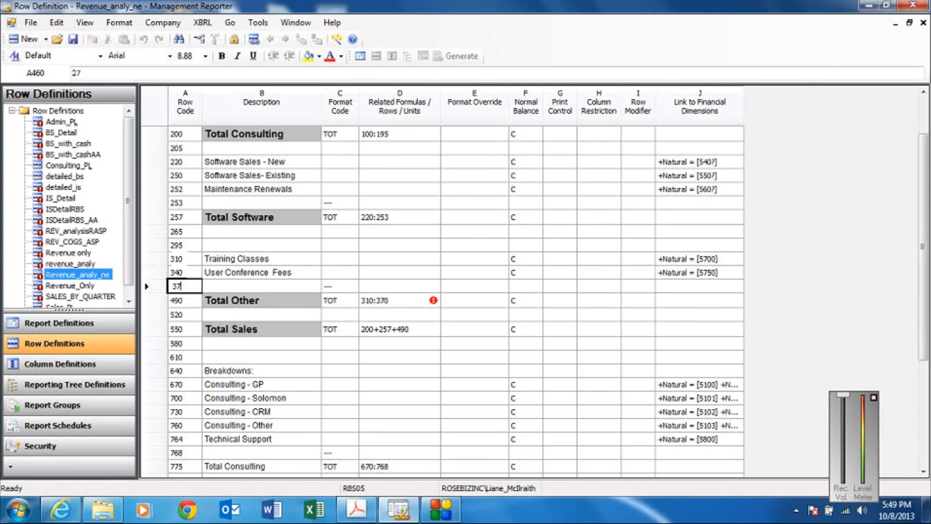
pyautogui.click(379, 303)
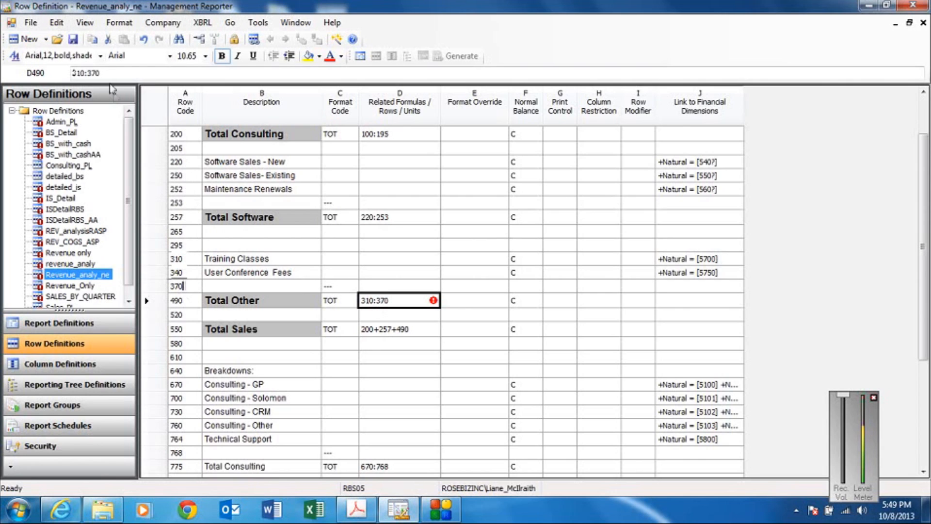
pyautogui.click(72, 41)
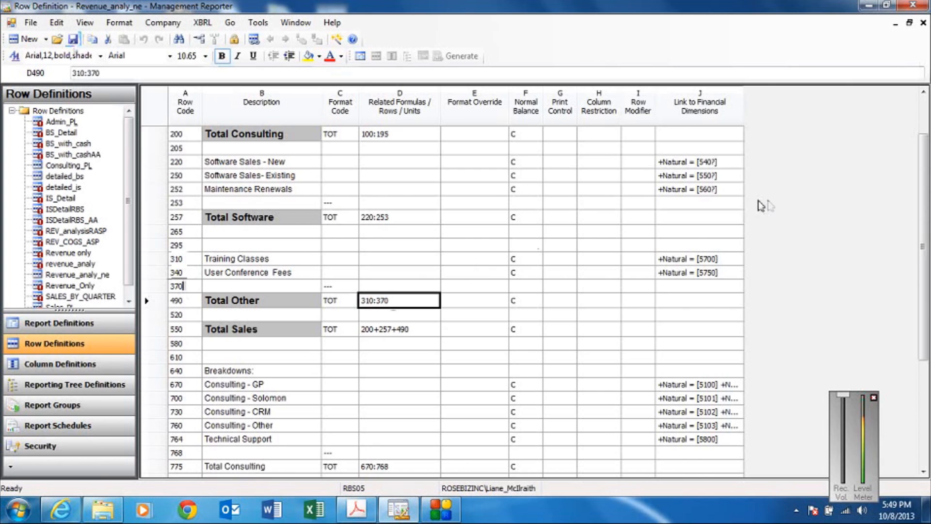
pyautogui.click(923, 23)
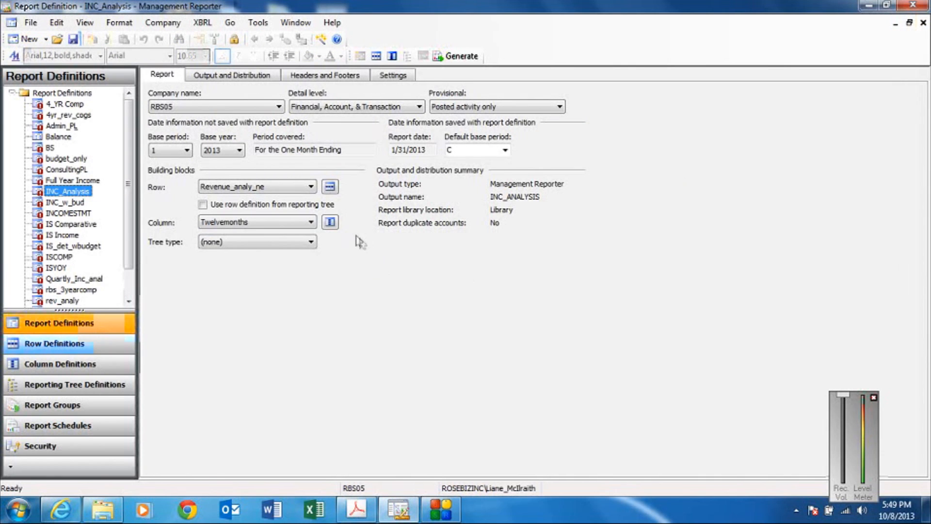
# Open the report's Twelvemonths column definition and clear the WT print control from columns N through P.
pyautogui.click(330, 222)
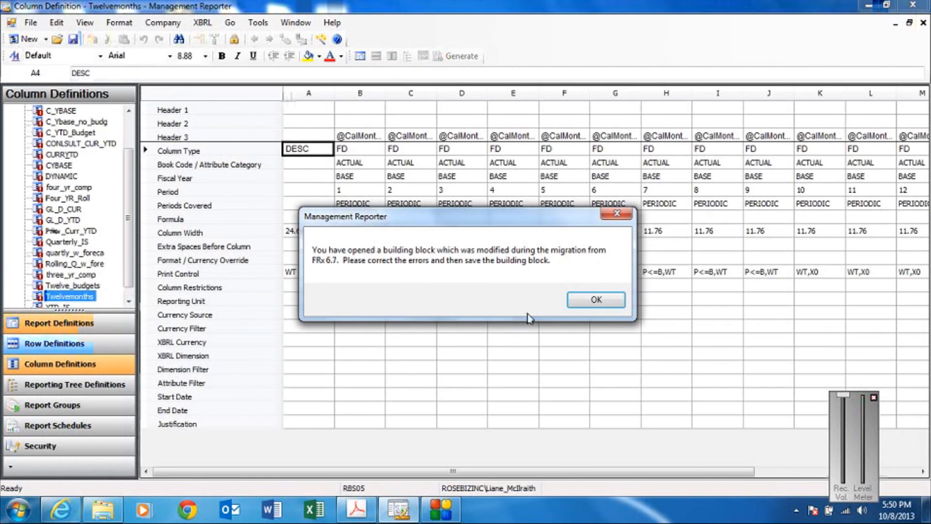
pyautogui.click(586, 300)
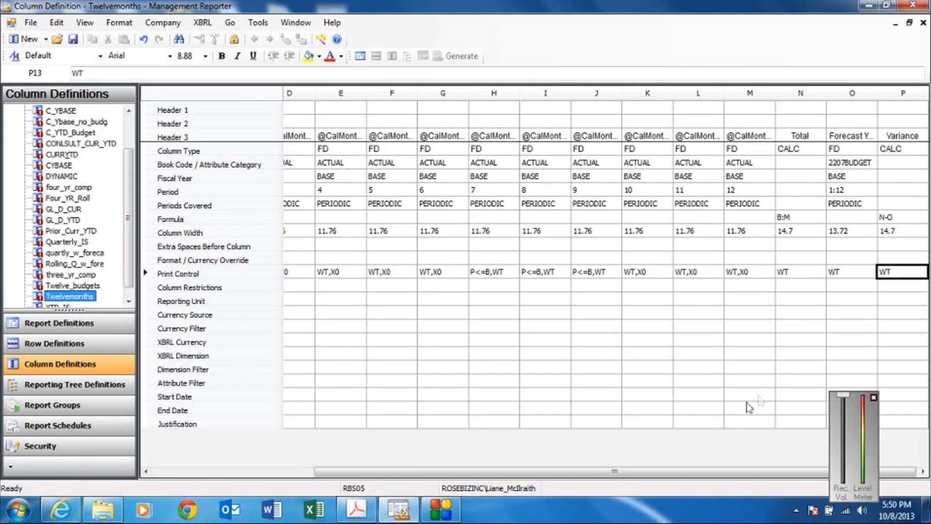
pyautogui.moveTo(679, 473)
pyautogui.mouseDown()
pyautogui.moveTo(533, 480)
pyautogui.moveTo(687, 477)
pyautogui.mouseUp()
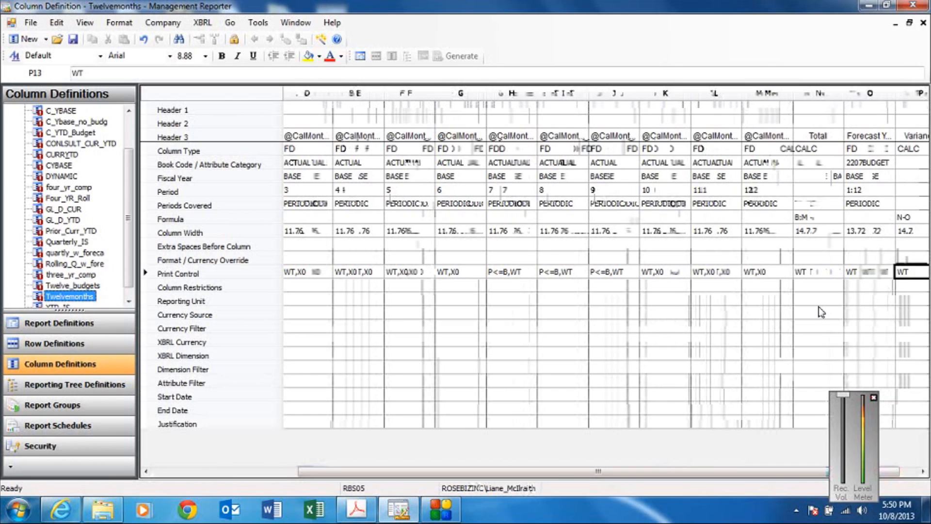
pyautogui.moveTo(803, 272); pyautogui.dragTo(905, 274)
pyautogui.press('Delete')
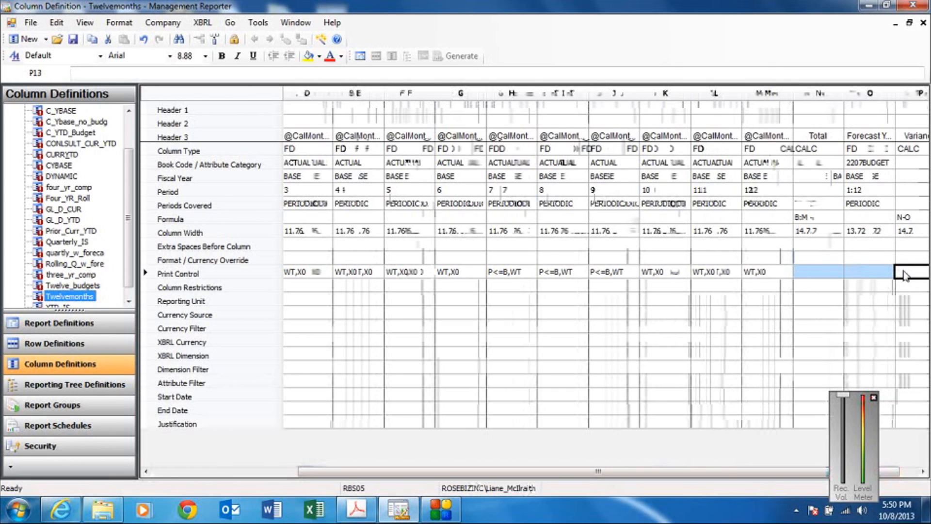
# Remove WT from column M's print control so that only X0 is left.
pyautogui.click(751, 274)
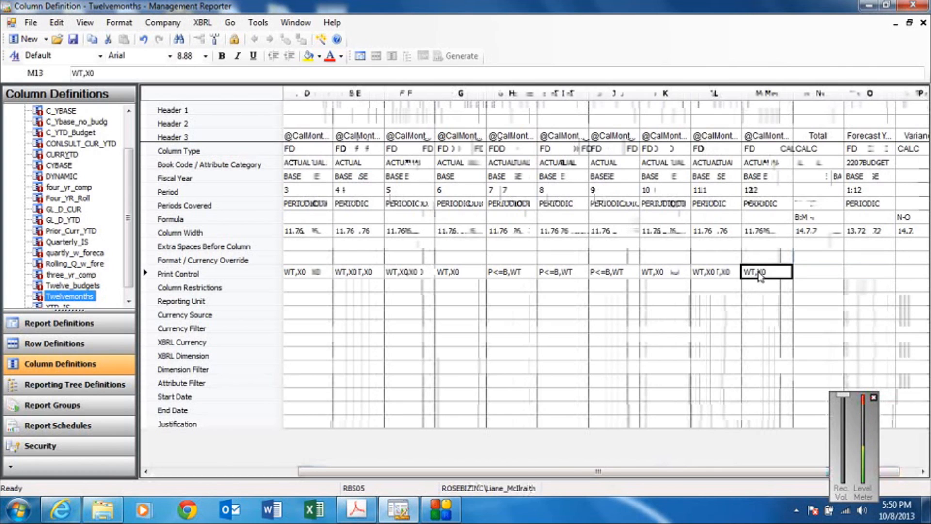
pyautogui.doubleClick(760, 274)
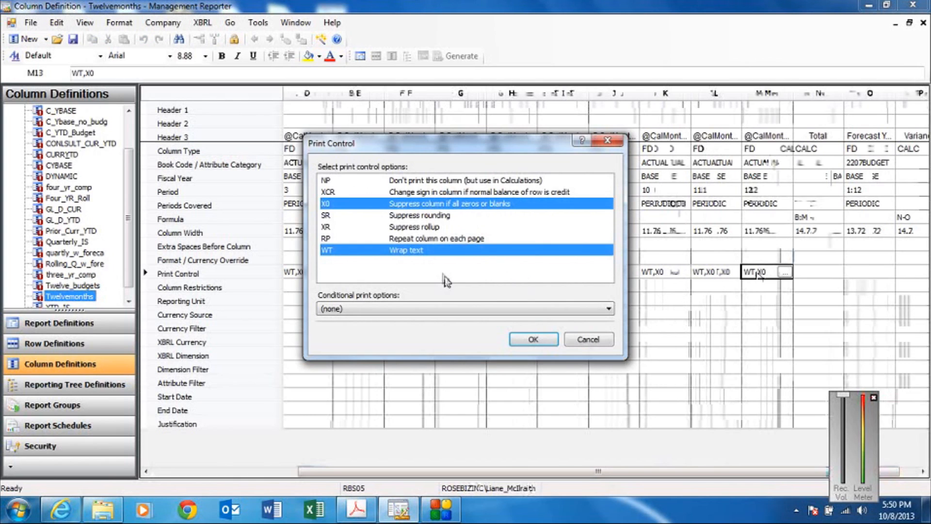
pyautogui.click(577, 342)
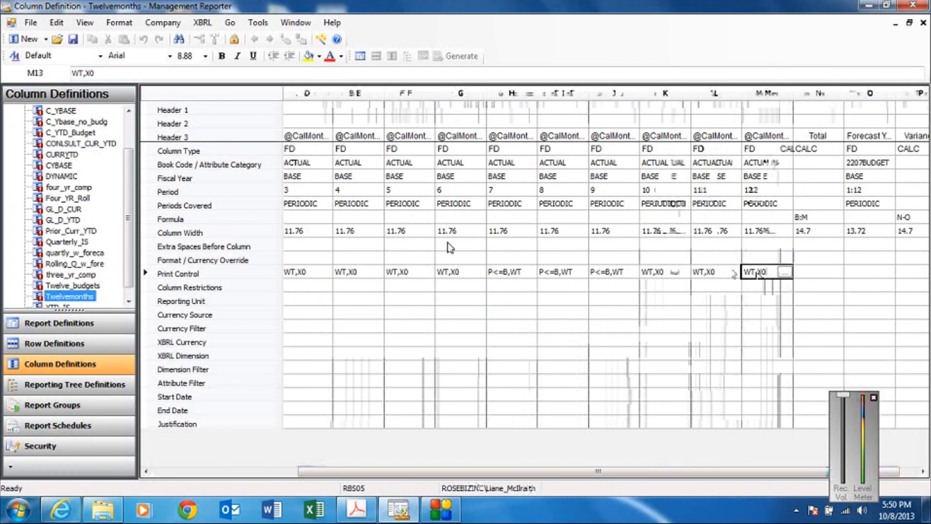
pyautogui.click(81, 73)
pyautogui.press('BackSpace')
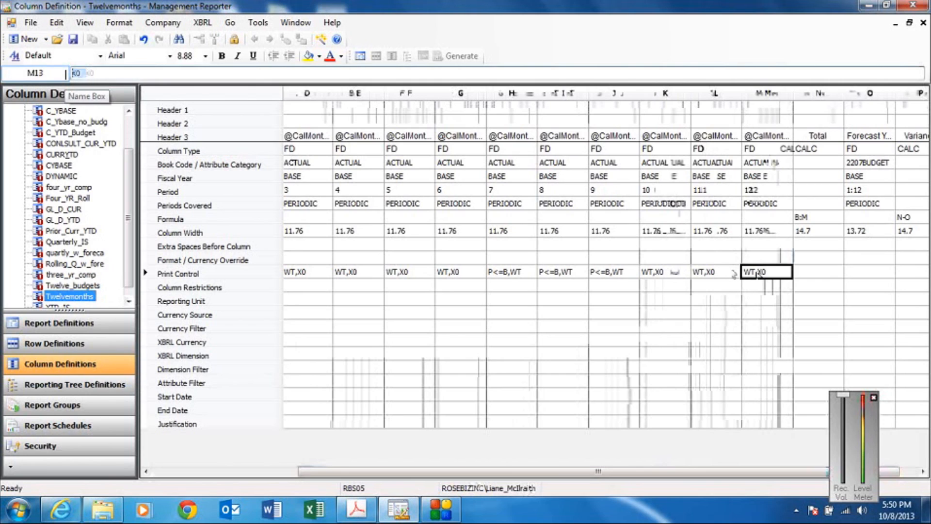
pyautogui.press('Return')
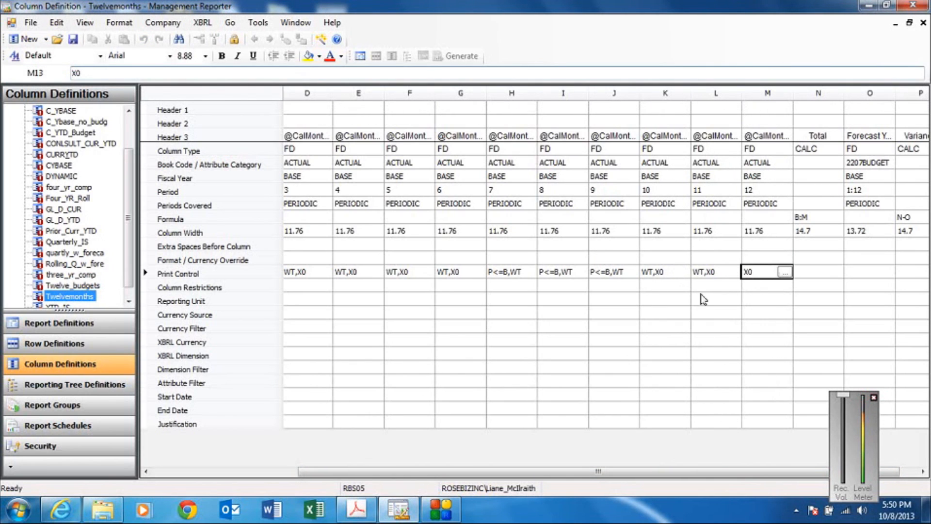
pyautogui.click(703, 298)
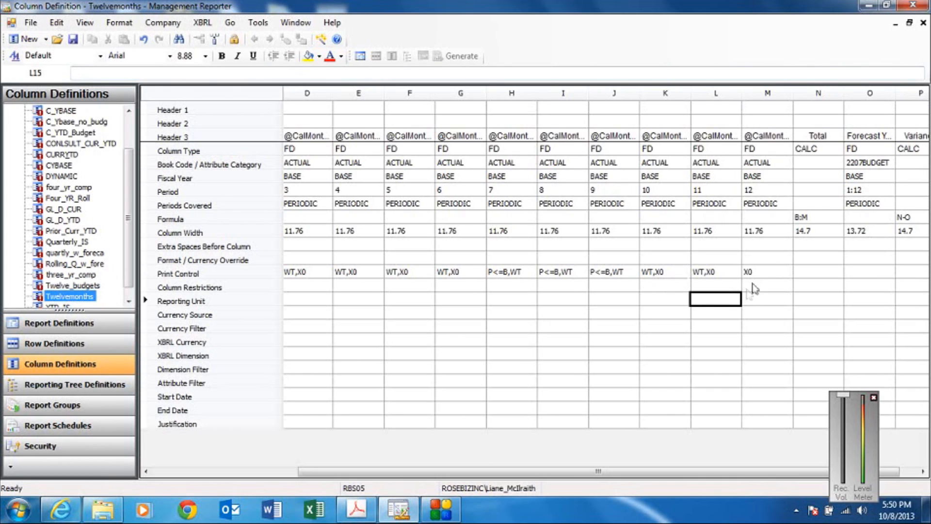
# Copy column M's X0 print control to columns K and L.
pyautogui.click(761, 273)
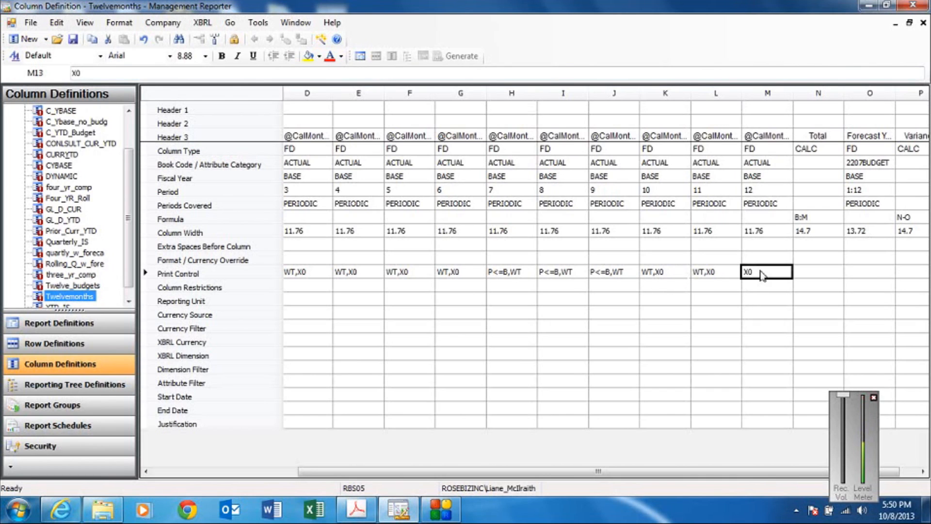
pyautogui.rightClick(763, 274)
pyautogui.click(771, 293)
pyautogui.moveTo(675, 277); pyautogui.dragTo(703, 282)
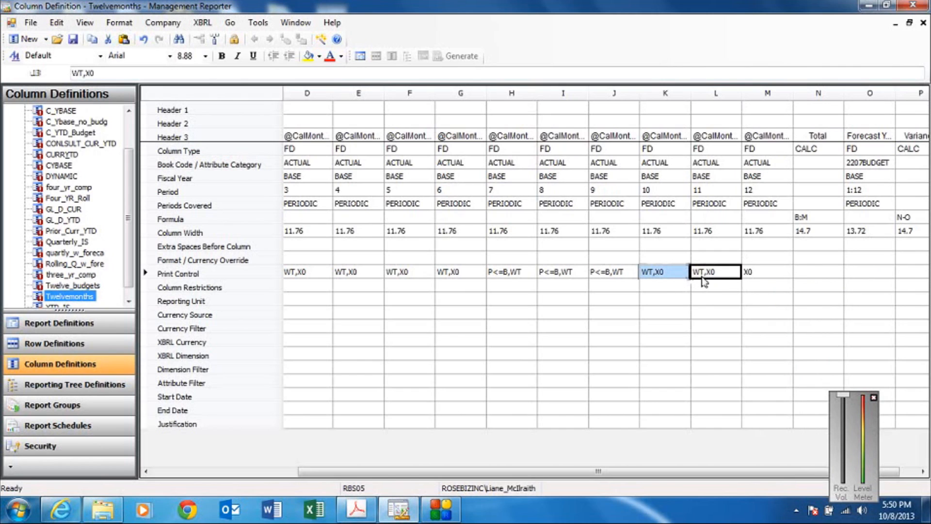
pyautogui.rightClick(703, 281)
pyautogui.click(710, 313)
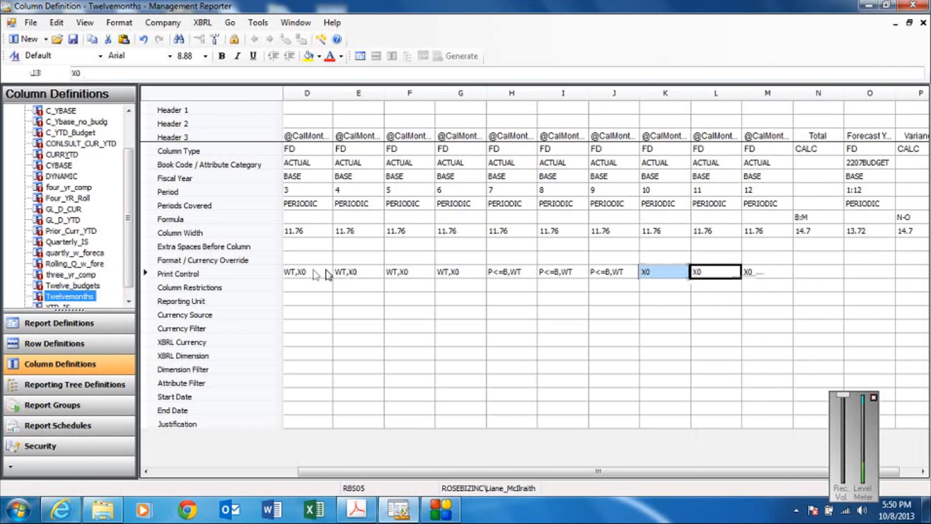
# Paste the copied X0 print control over the print controls of columns B through G.
pyautogui.click(145, 471)
pyautogui.click(145, 471)
pyautogui.click(146, 471)
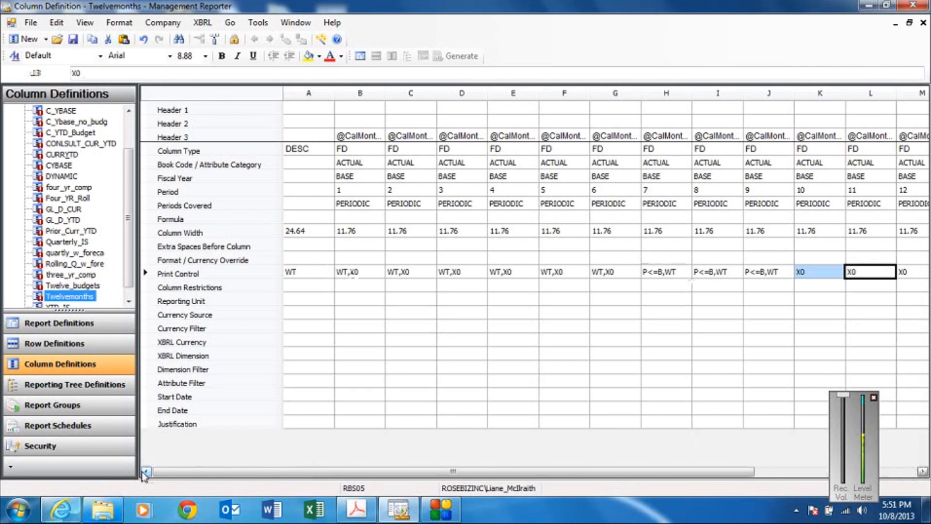
pyautogui.click(368, 276)
pyautogui.moveTo(399, 278); pyautogui.dragTo(600, 275)
pyautogui.rightClick(601, 275)
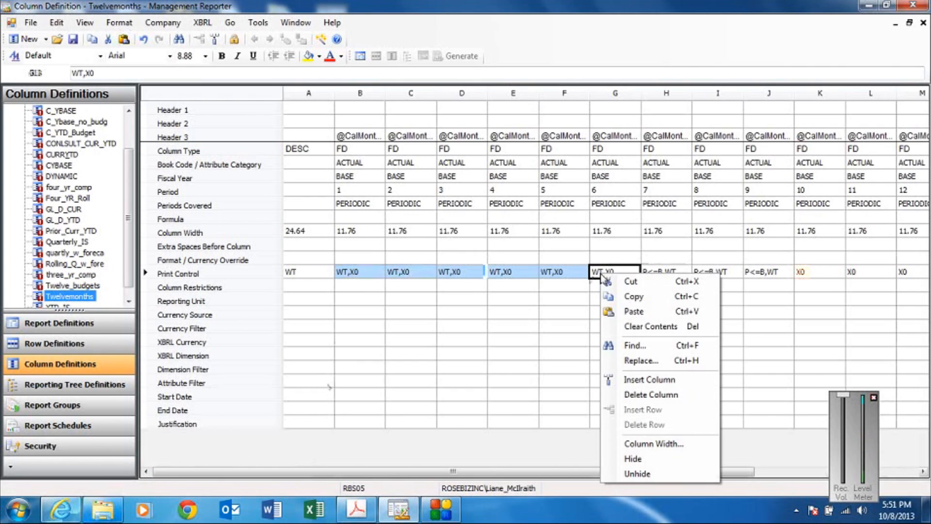
pyautogui.click(612, 310)
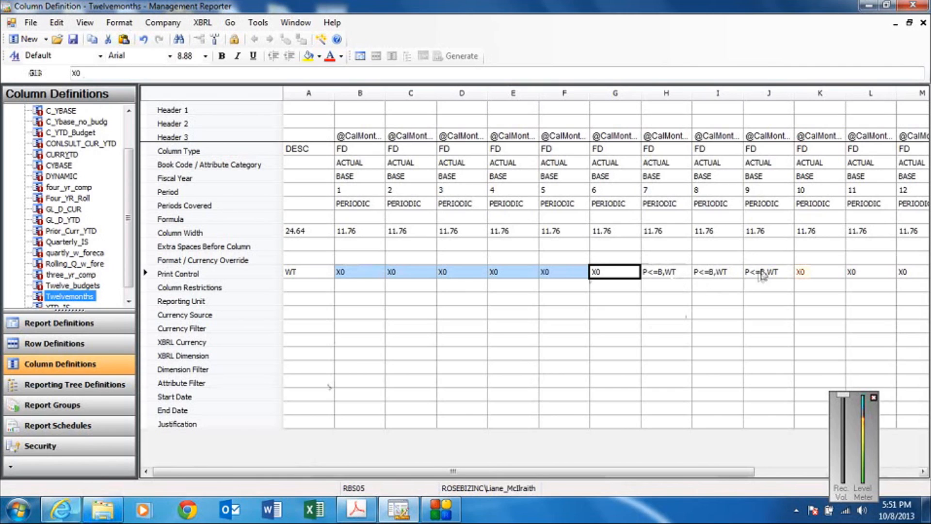
# Set column H's print control to P<=B without WT and copy it to columns I and J.
pyautogui.click(677, 274)
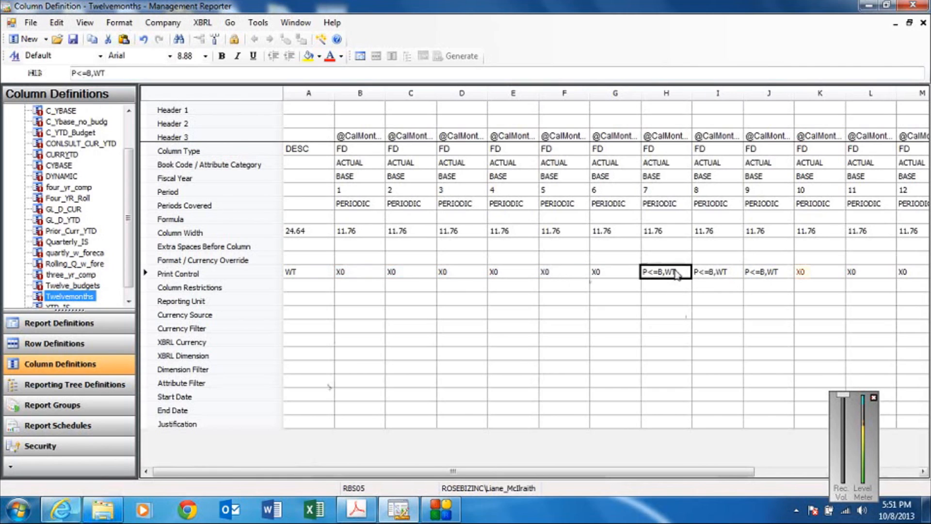
pyautogui.click(125, 74)
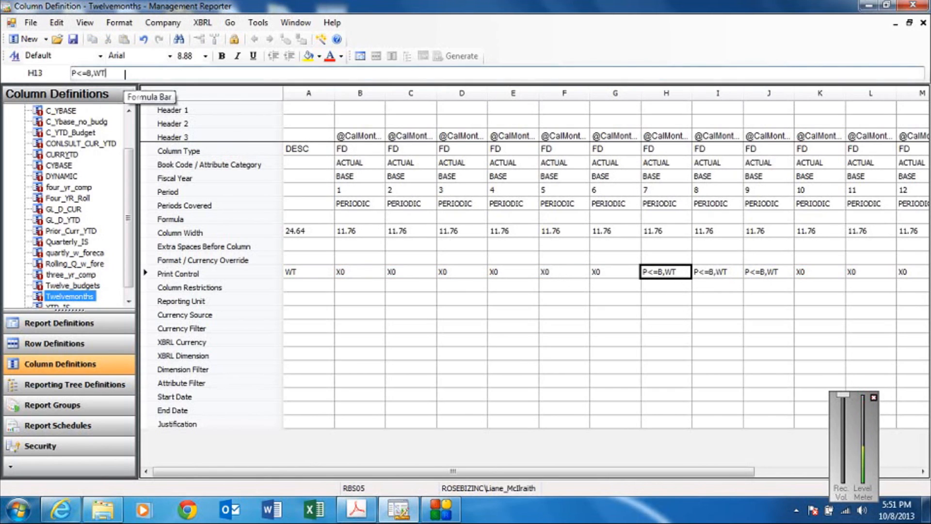
pyautogui.press('BackSpace')
pyautogui.press('BackSpace')
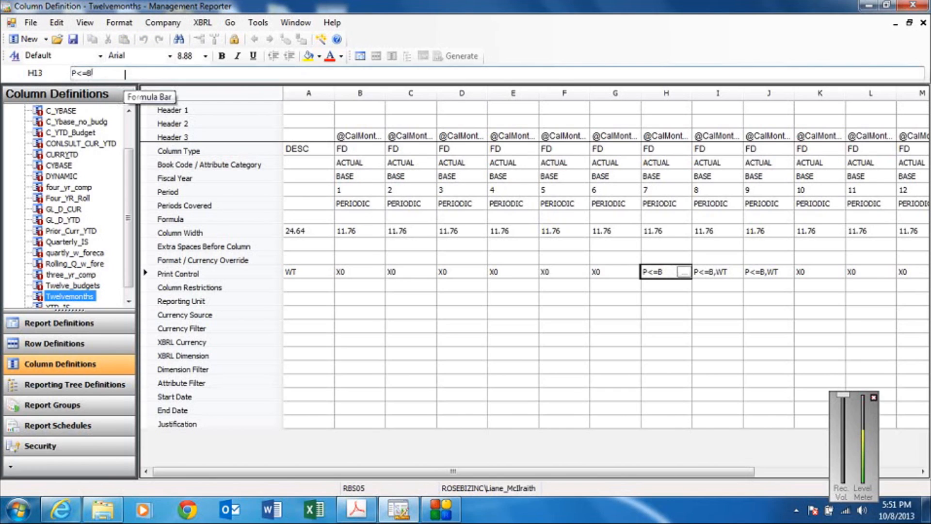
pyautogui.press('Return')
pyautogui.click(674, 274)
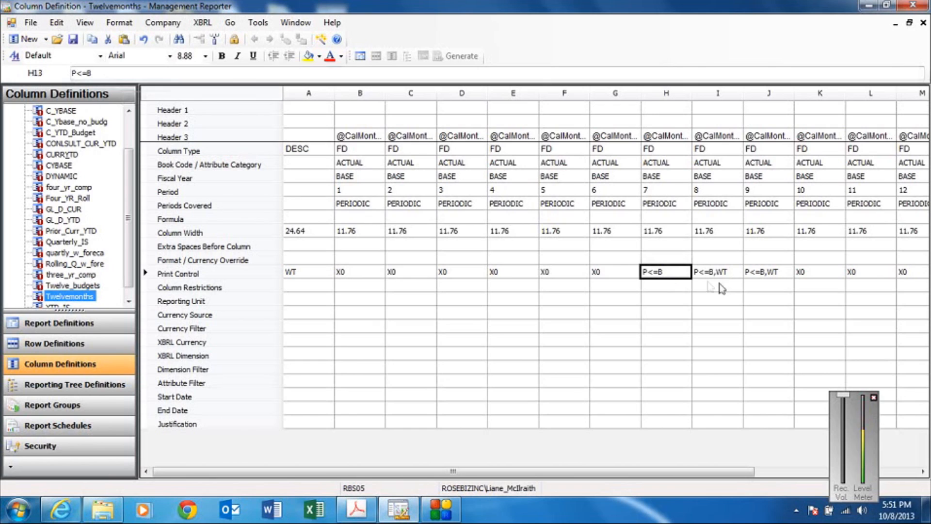
pyautogui.moveTo(712, 272); pyautogui.dragTo(764, 274)
pyautogui.hotkey('ctrl', 'v')
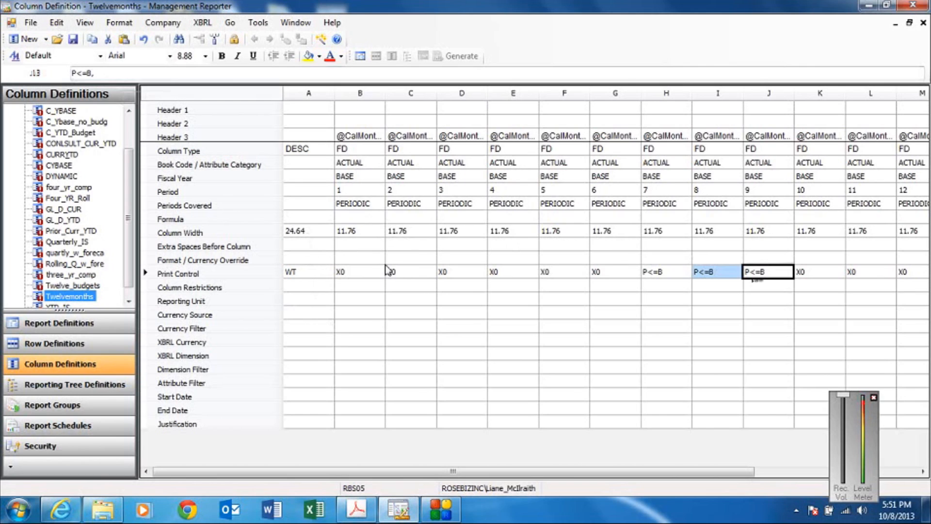
# Set column A's width to 25 and column B's width to 12, and apply the 12 width to columns C through M.
pyautogui.click(323, 235)
pyautogui.write('25')
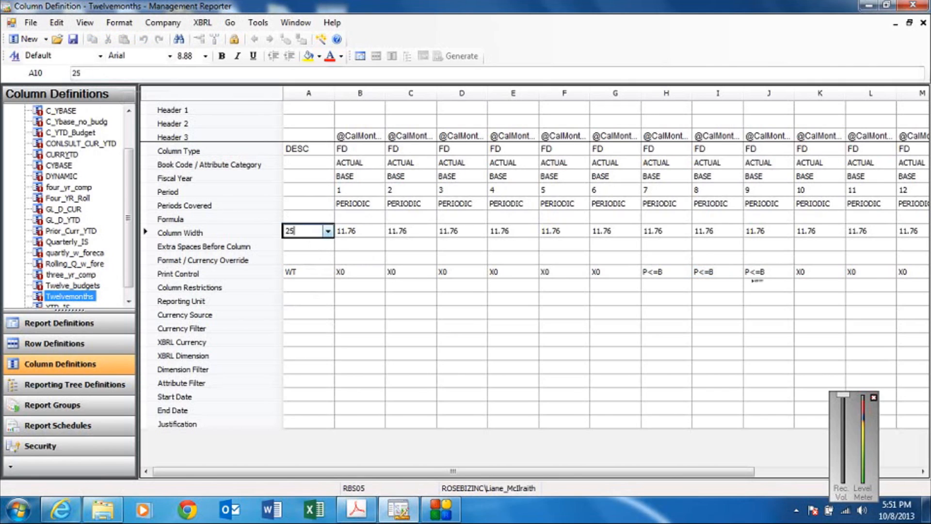
pyautogui.click(368, 231)
pyautogui.write('12')
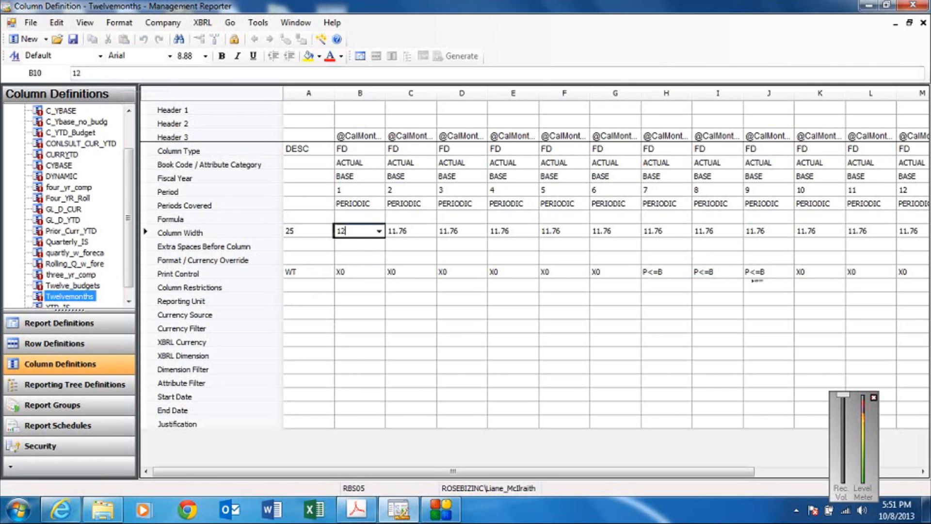
pyautogui.press('Return')
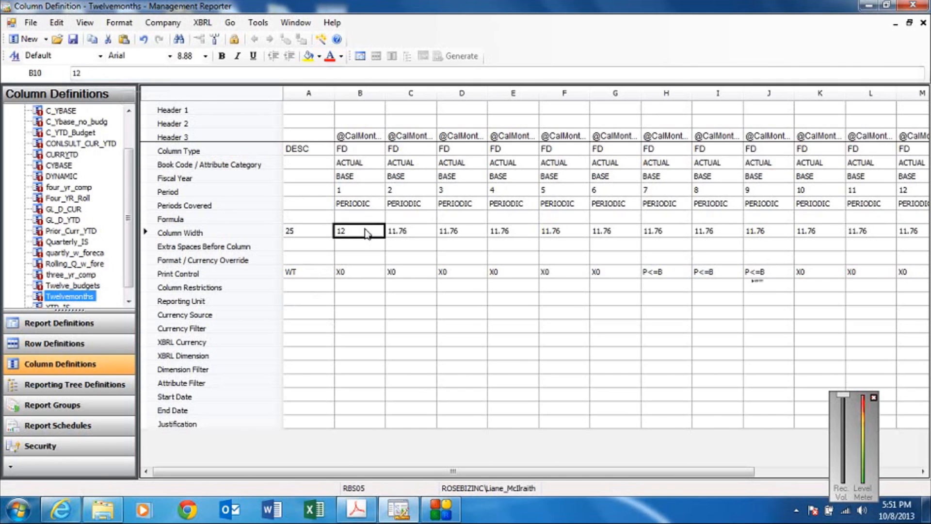
pyautogui.moveTo(410, 234); pyautogui.dragTo(905, 236)
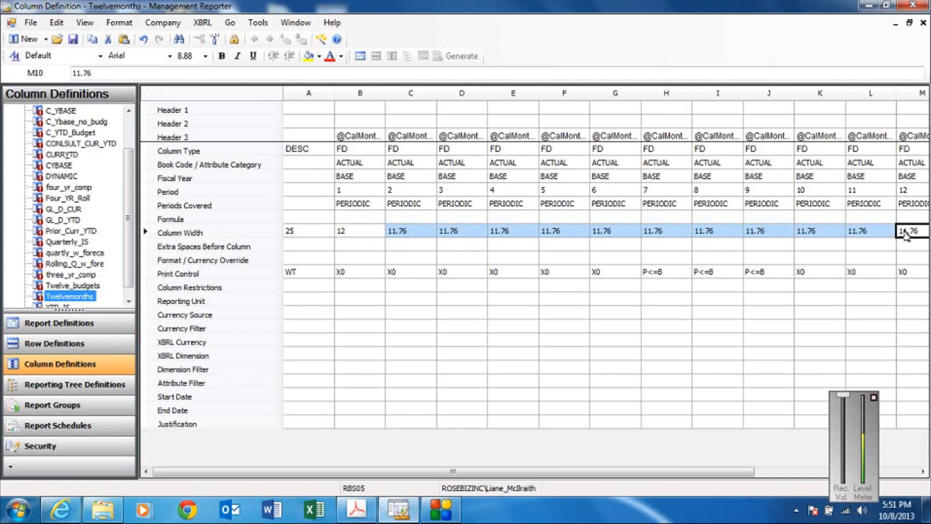
pyautogui.hotkey('ctrl', 'v')
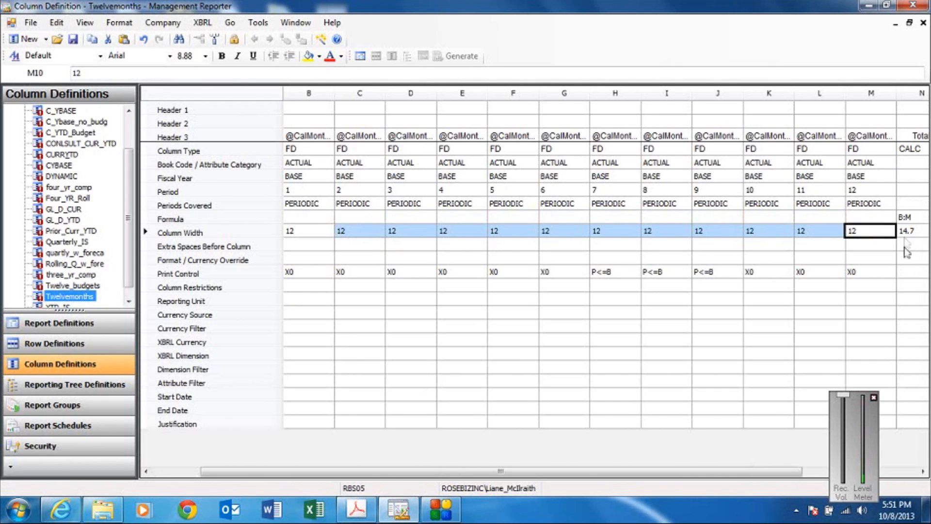
# Set the widths of columns N, O and P to 15, 14 and 15, and save and close the column definition.
pyautogui.click(909, 233)
pyautogui.write('15')
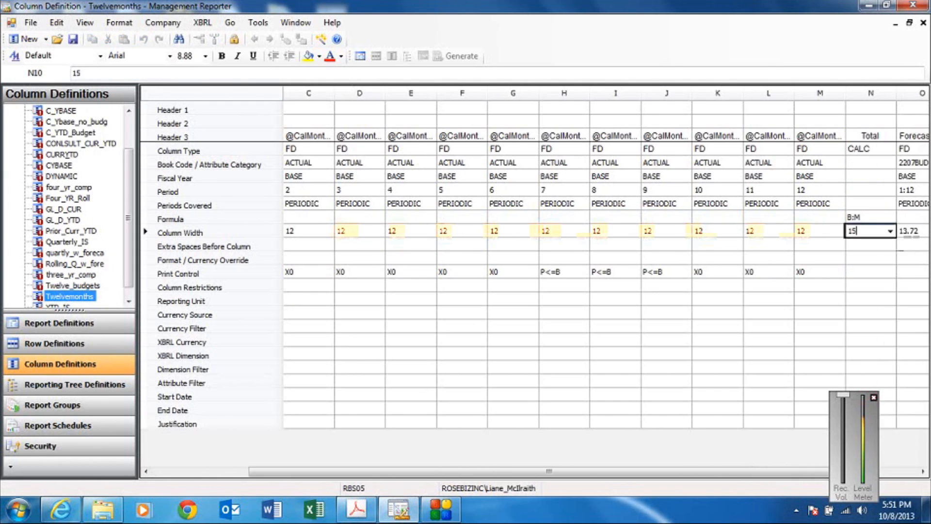
pyautogui.press('Tab')
pyautogui.press('Tab')
pyautogui.press('Tab')
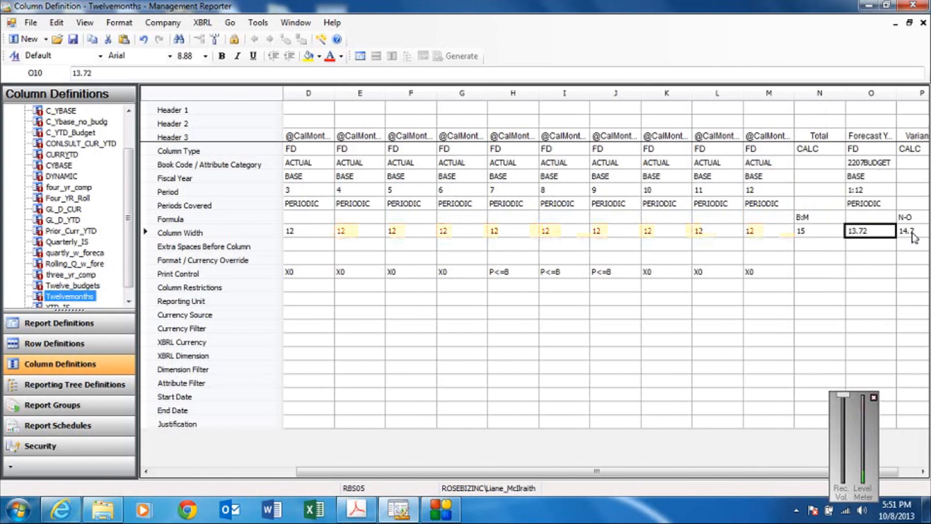
pyautogui.hotkey('shift', 'Tab')
pyautogui.hotkey('shift', 'Tab')
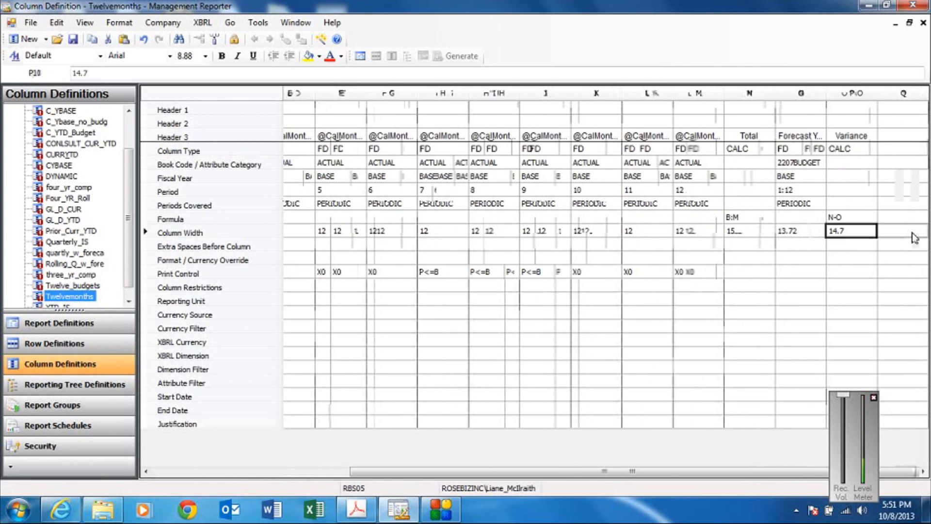
pyautogui.write('14')
pyautogui.press('Tab')
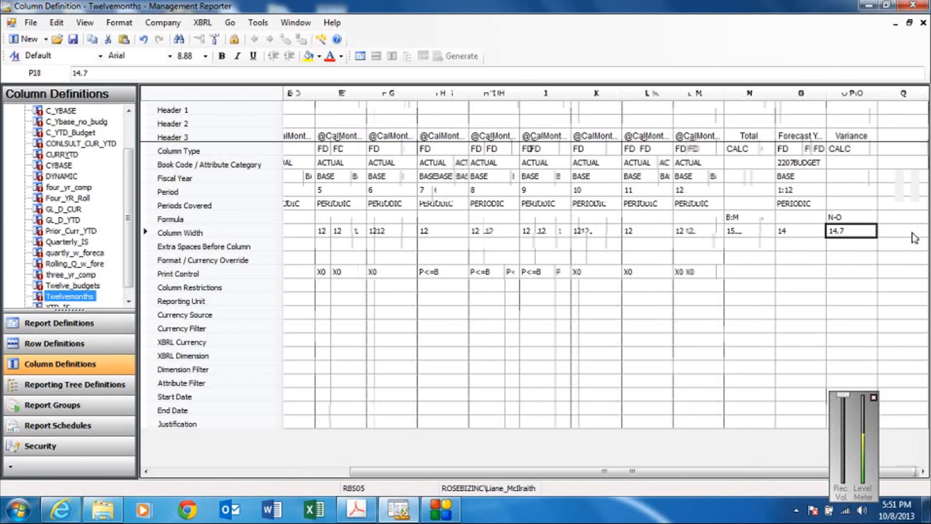
pyautogui.write('15')
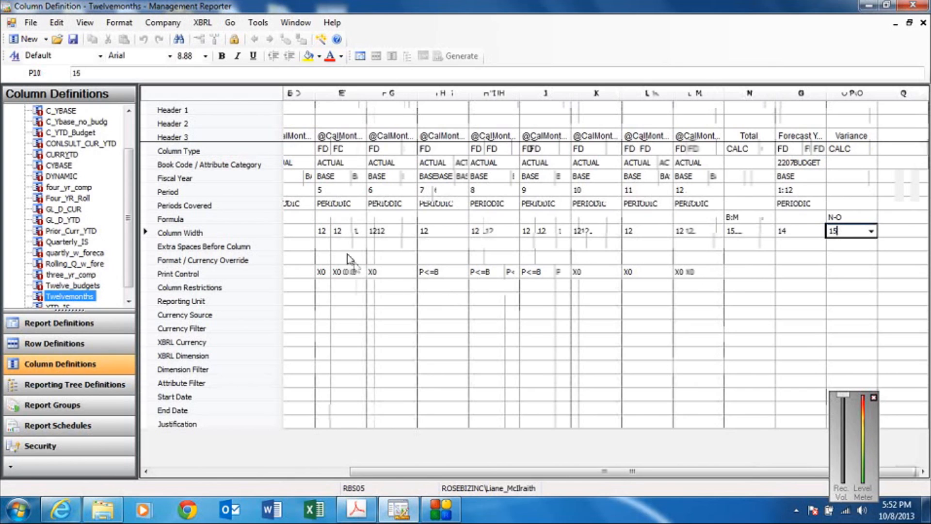
pyautogui.click(73, 39)
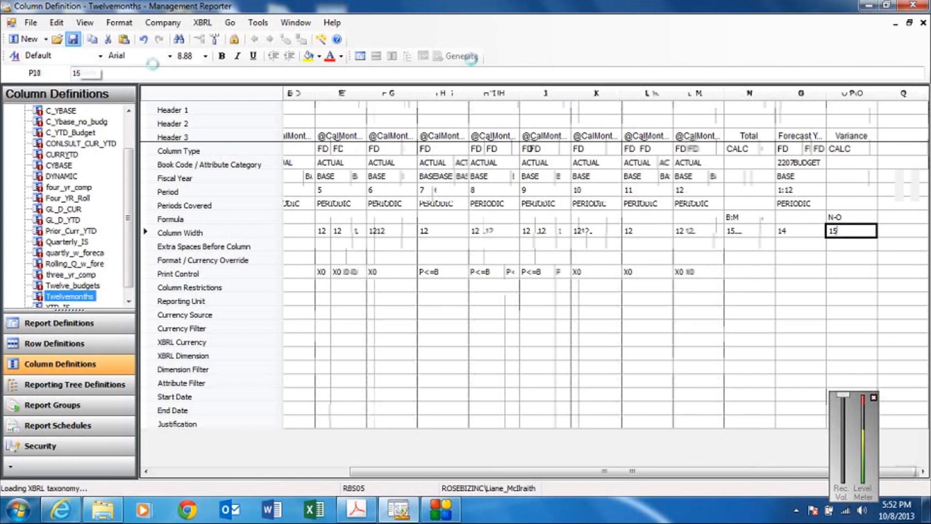
pyautogui.click(922, 22)
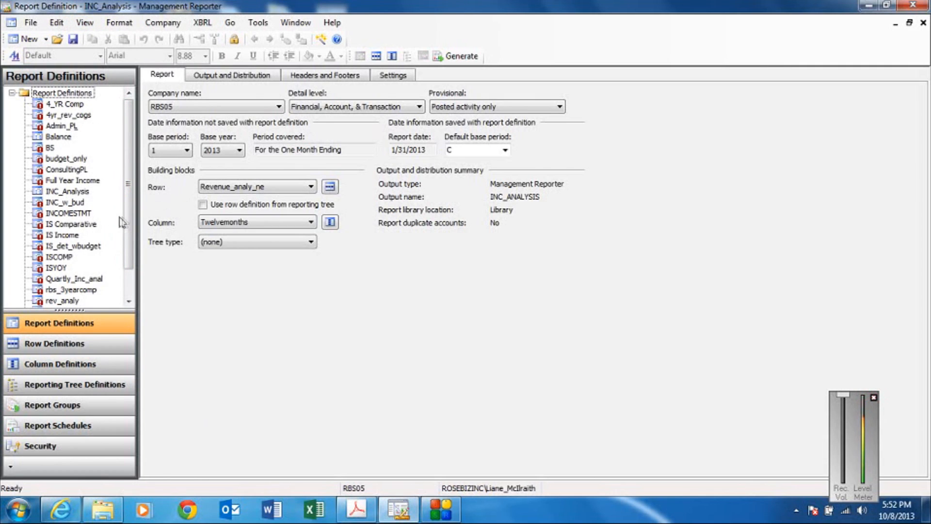
# Open the INCOMESTMT report definition and its ISDetailRBS row definition, dismissing the migration messages.
pyautogui.doubleClick(73, 213)
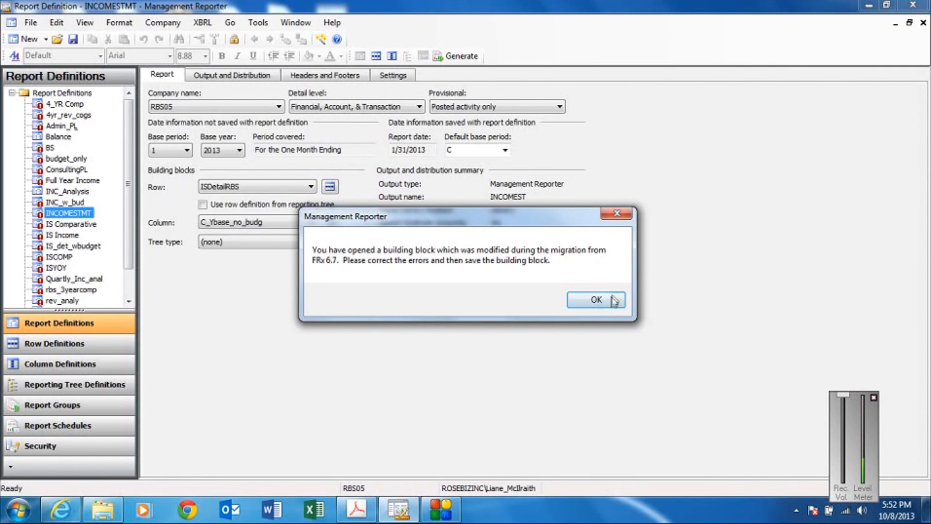
pyautogui.click(604, 306)
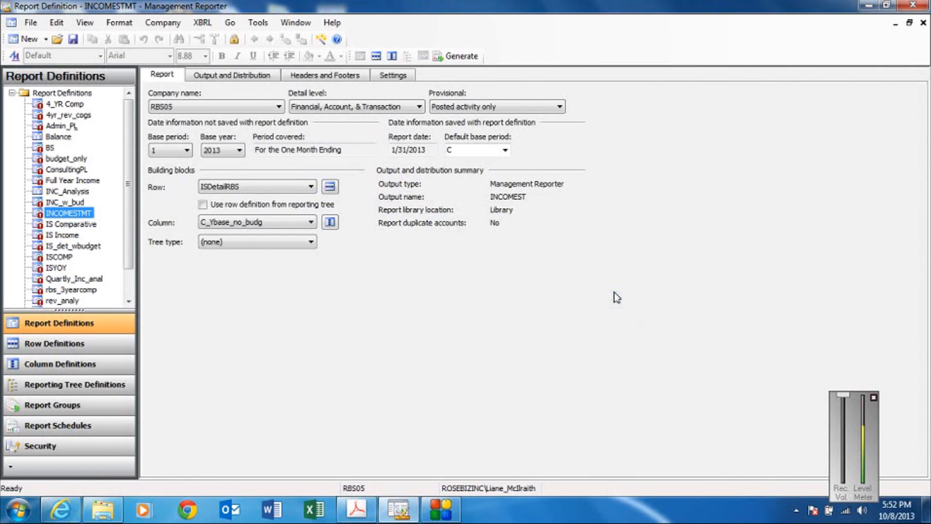
pyautogui.click(329, 187)
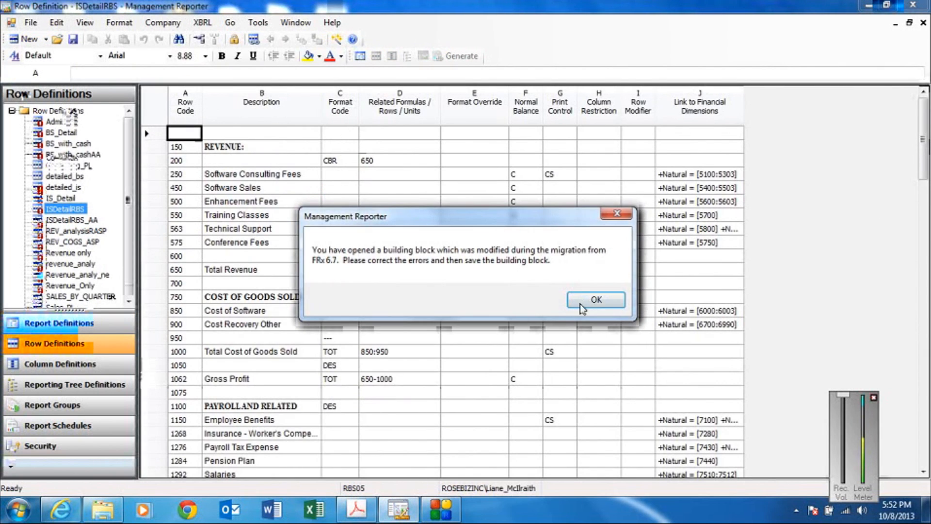
pyautogui.click(583, 306)
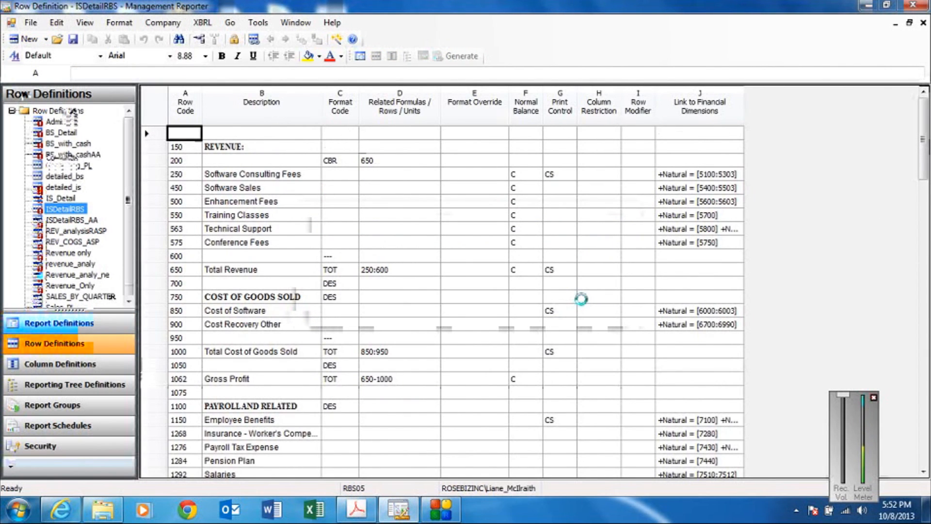
pyautogui.click(585, 301)
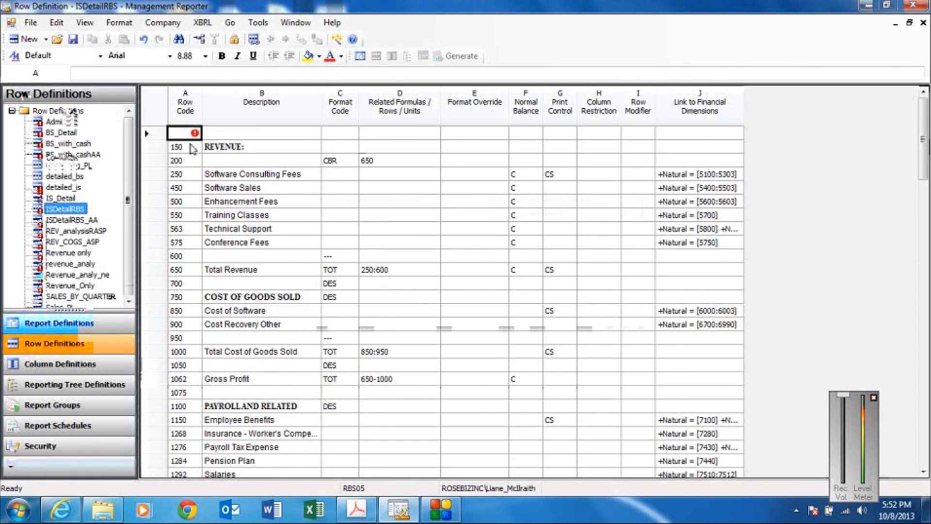
# Enter 100 as the missing row code in the first row, and save and close the row definition.
pyautogui.click(189, 149)
pyautogui.click(189, 135)
pyautogui.write('00')
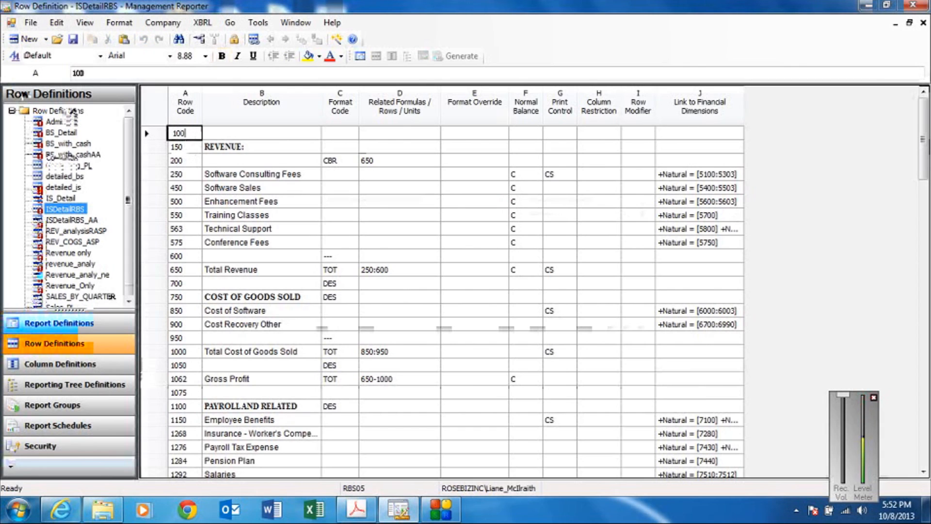
pyautogui.click(72, 39)
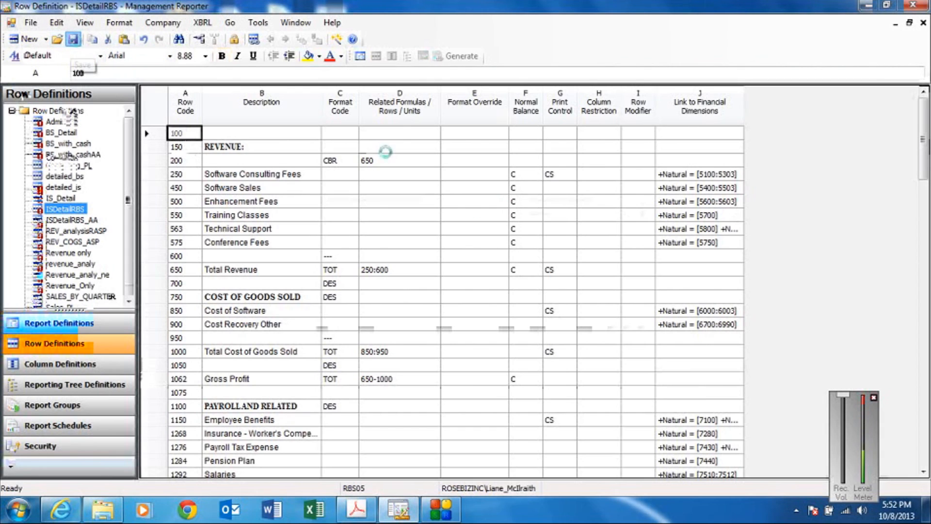
pyautogui.click(923, 22)
# Open the report's C_Ybase_no_budg column definition and dismiss the migration and error messages.
pyautogui.click(330, 222)
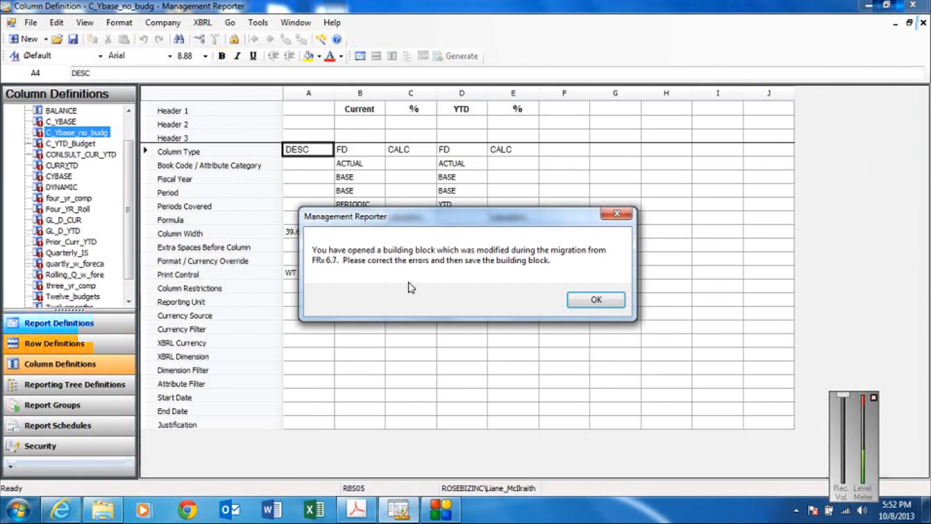
pyautogui.click(595, 299)
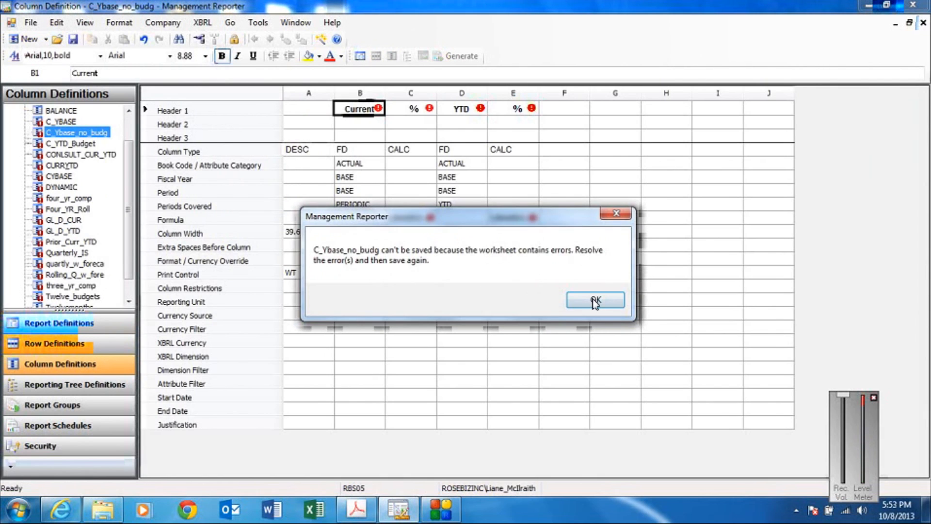
pyautogui.click(595, 300)
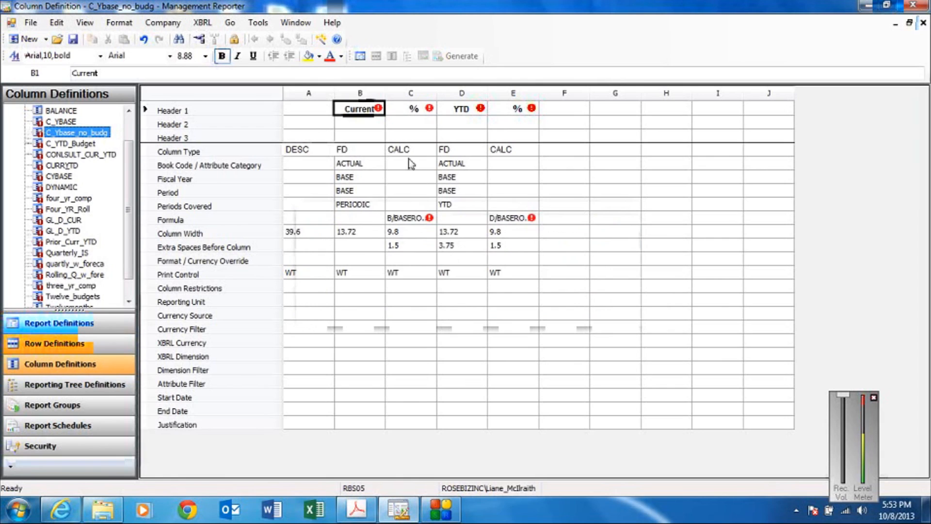
# Limit the spread of the Current header to column B and of the YTD header to column D.
pyautogui.click(377, 110)
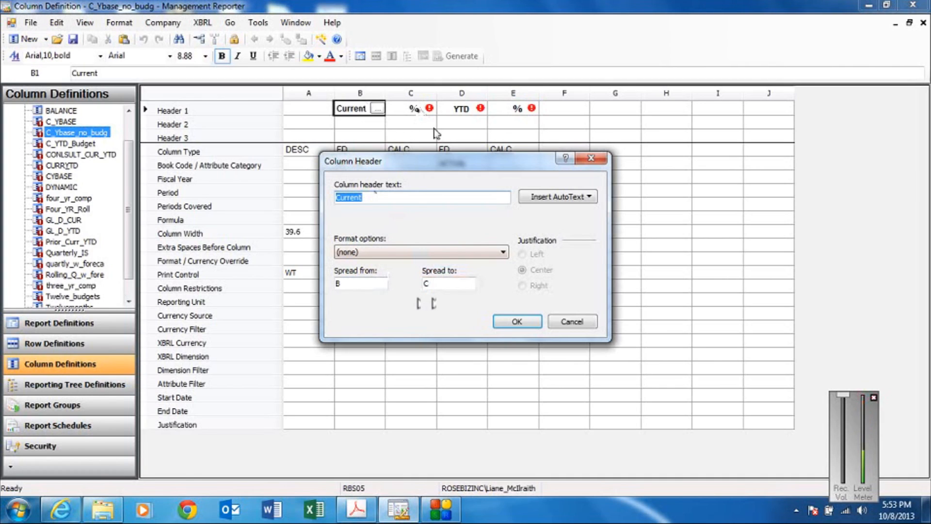
pyautogui.doubleClick(438, 284)
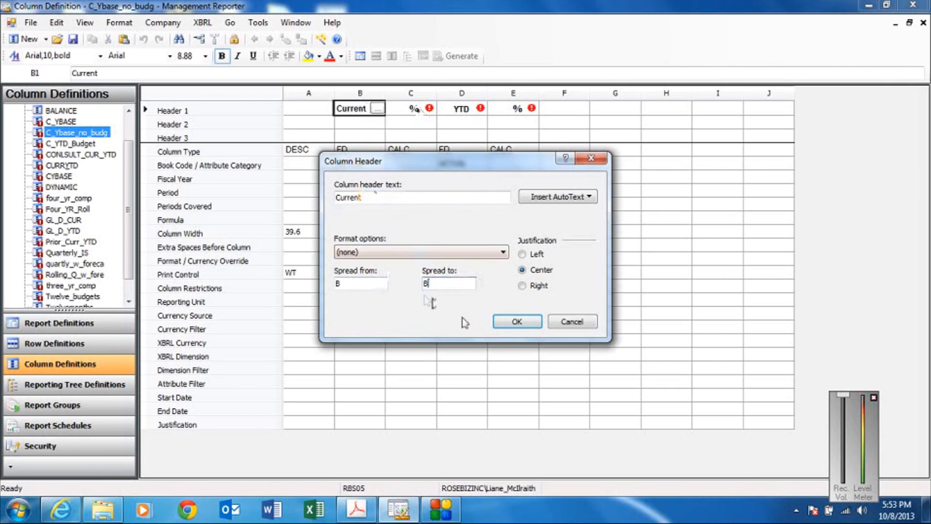
pyautogui.click(500, 322)
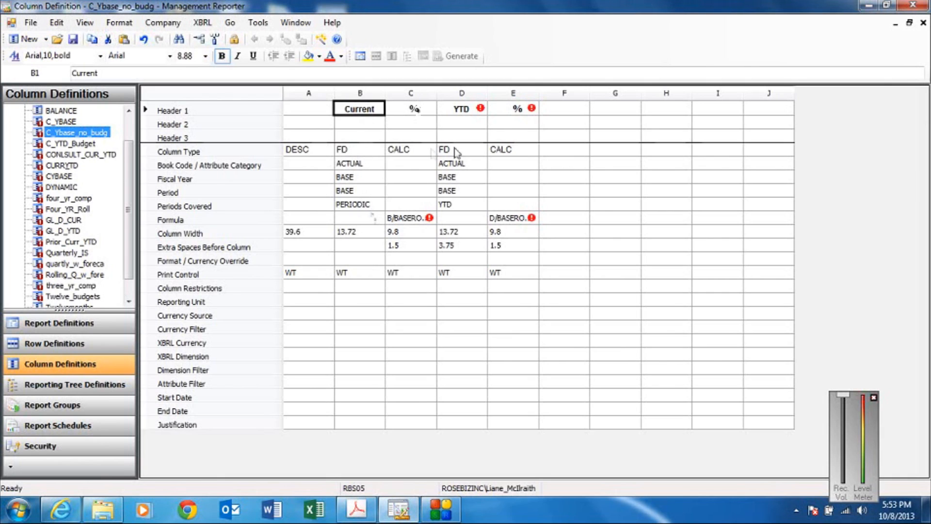
pyautogui.doubleClick(479, 112)
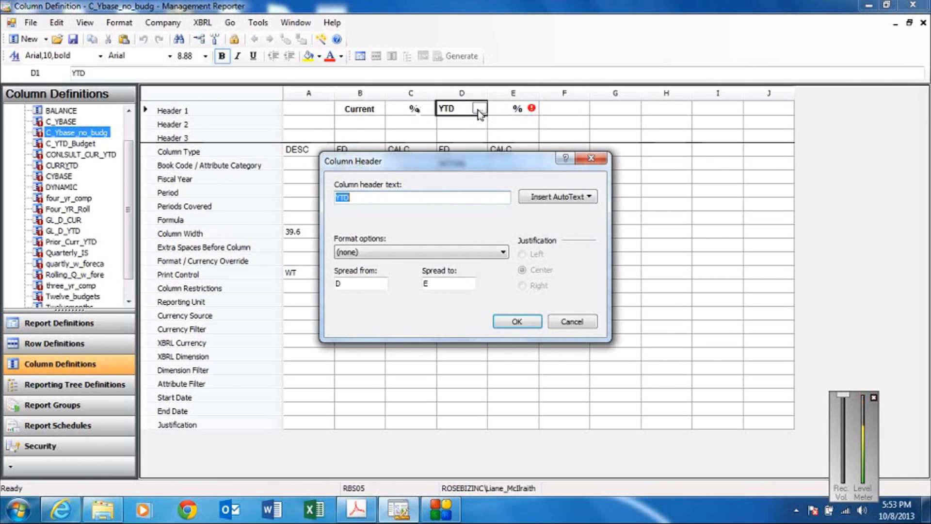
pyautogui.doubleClick(425, 284)
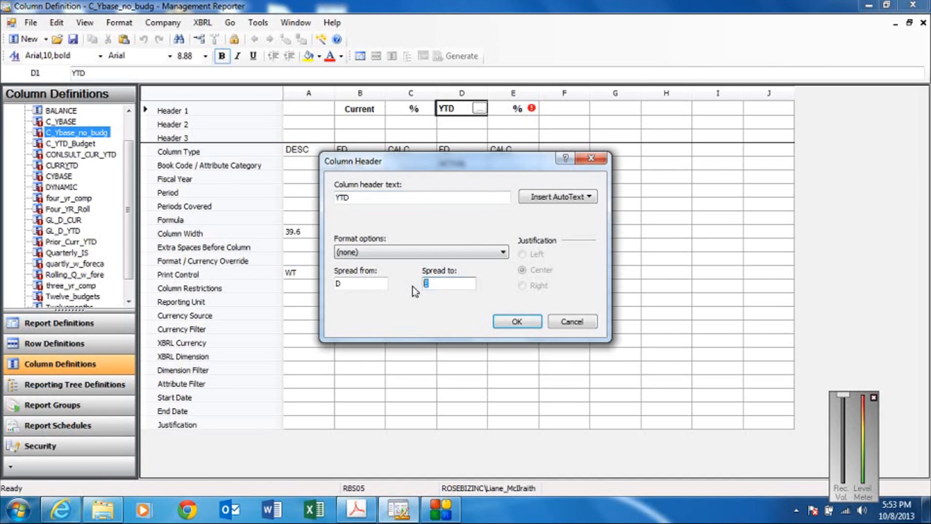
pyautogui.write('D')
pyautogui.click(507, 321)
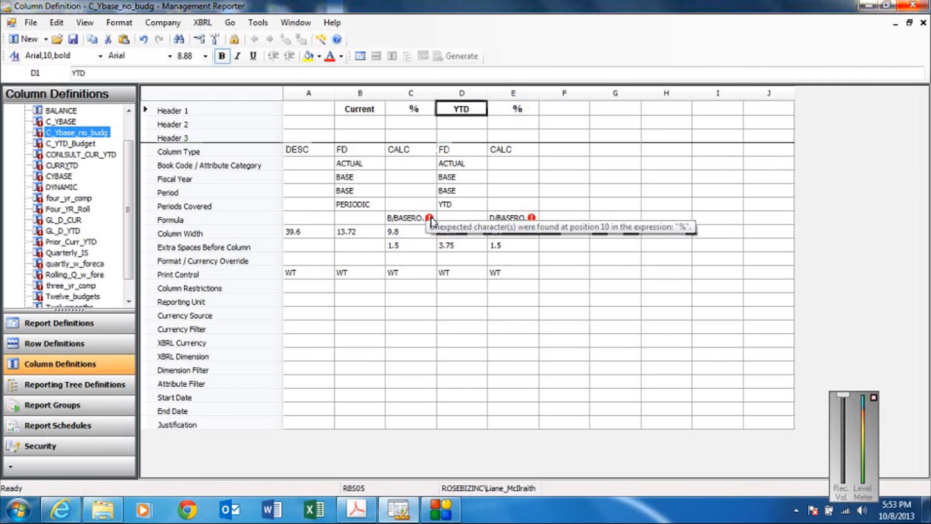
# Widen column C and remove the % from its formula so that it reads B/BASEROW.
pyautogui.moveTo(436, 93); pyautogui.dragTo(488, 93)
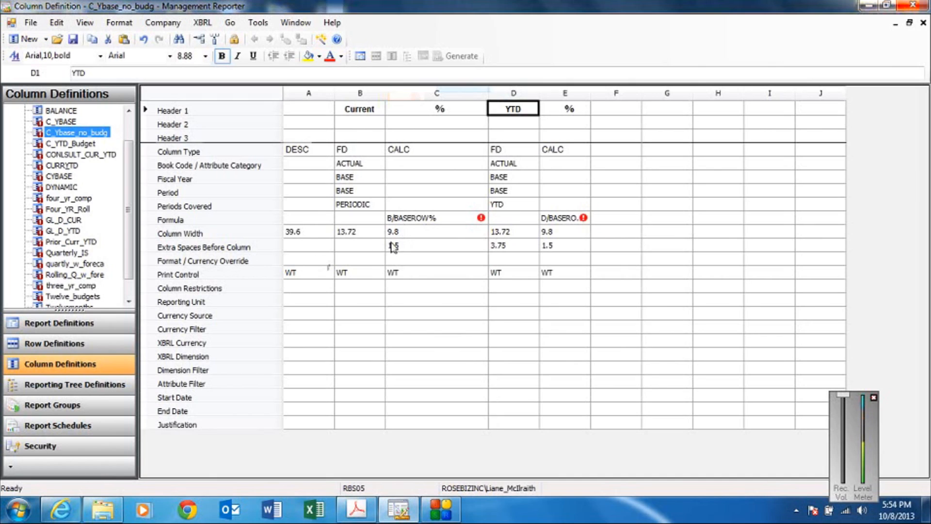
pyautogui.doubleClick(440, 218)
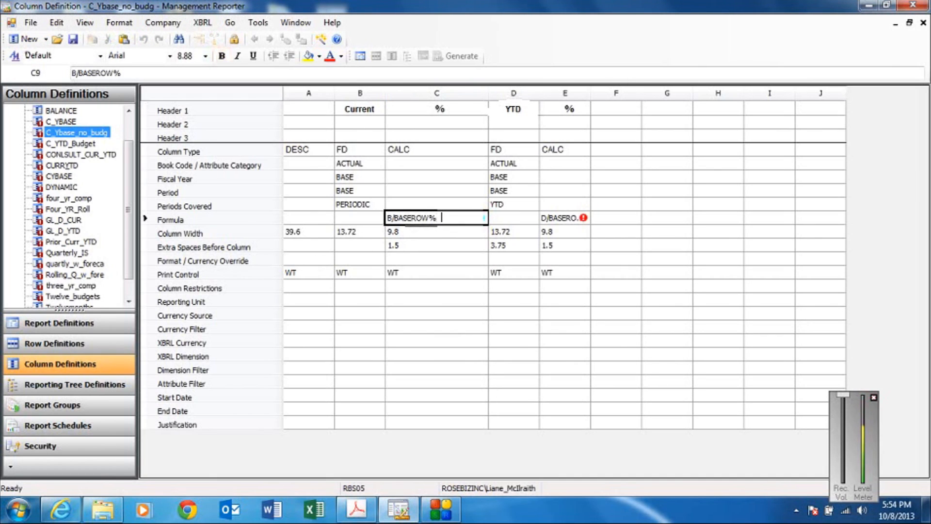
pyautogui.press('BackSpace')
# Apply a Percentage format override to column C with 2 decimal places and negatives in parentheses.
pyautogui.click(414, 259)
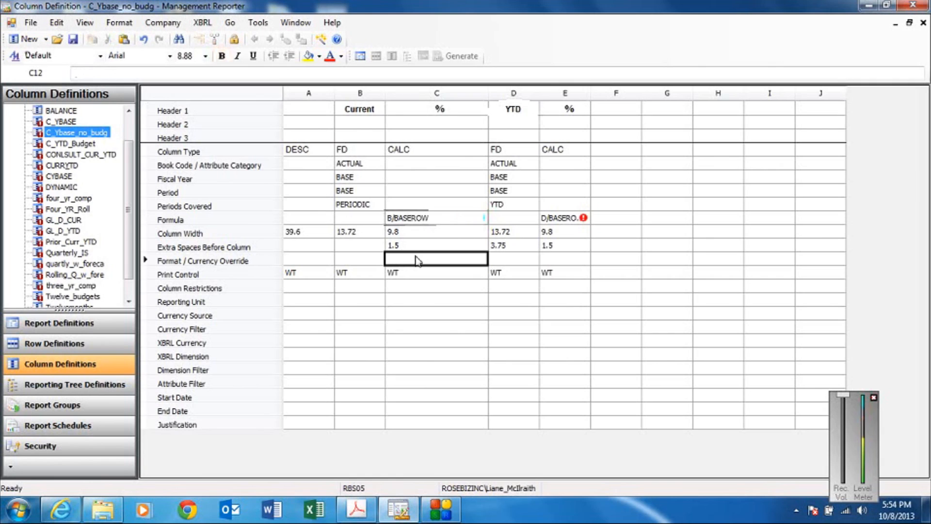
pyautogui.doubleClick(418, 260)
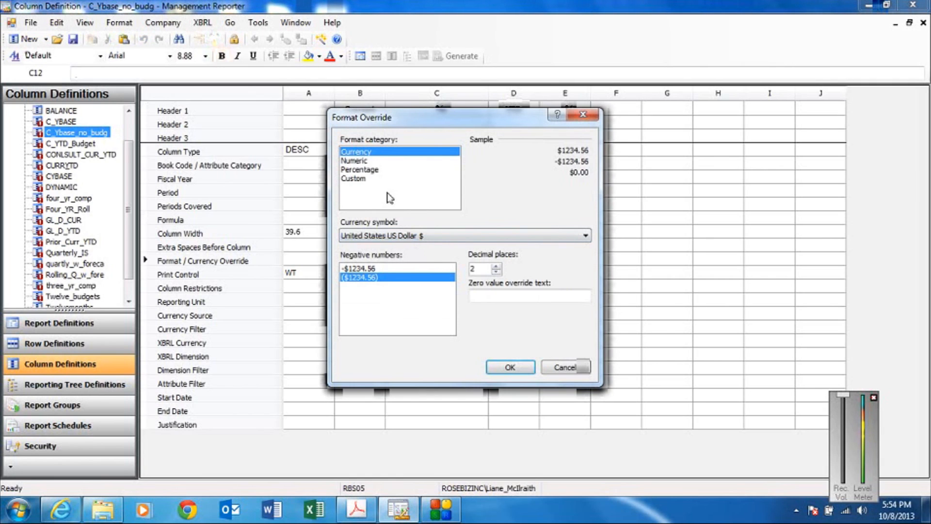
pyautogui.click(374, 171)
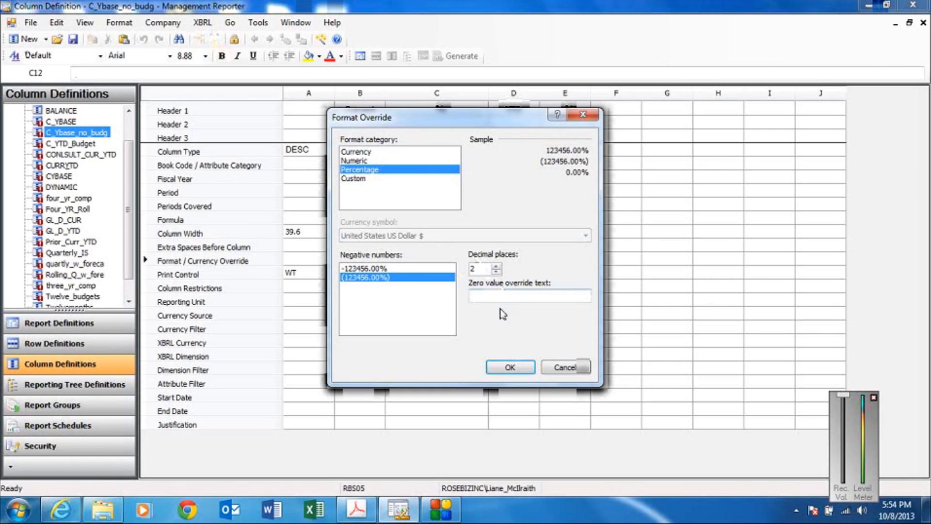
pyautogui.click(507, 368)
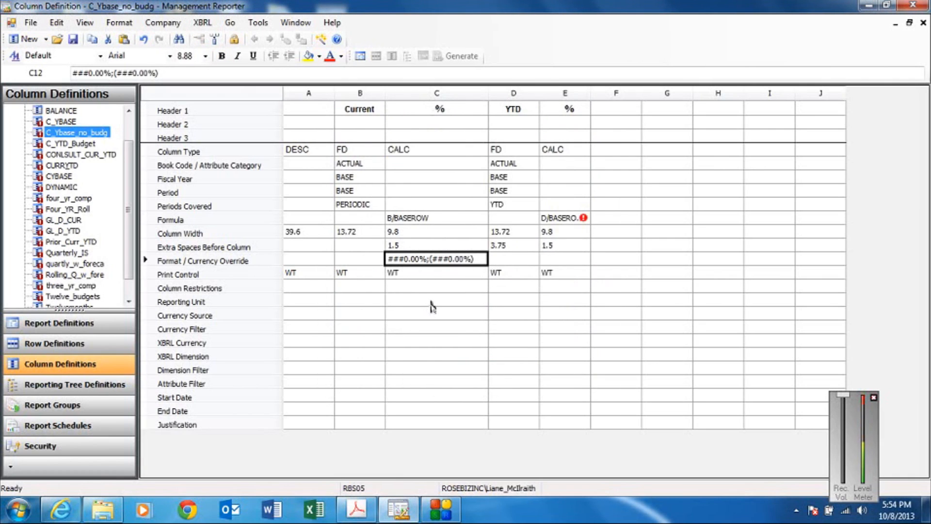
# Copy the Format / Currency Override of column C to column E.
pyautogui.click(557, 258)
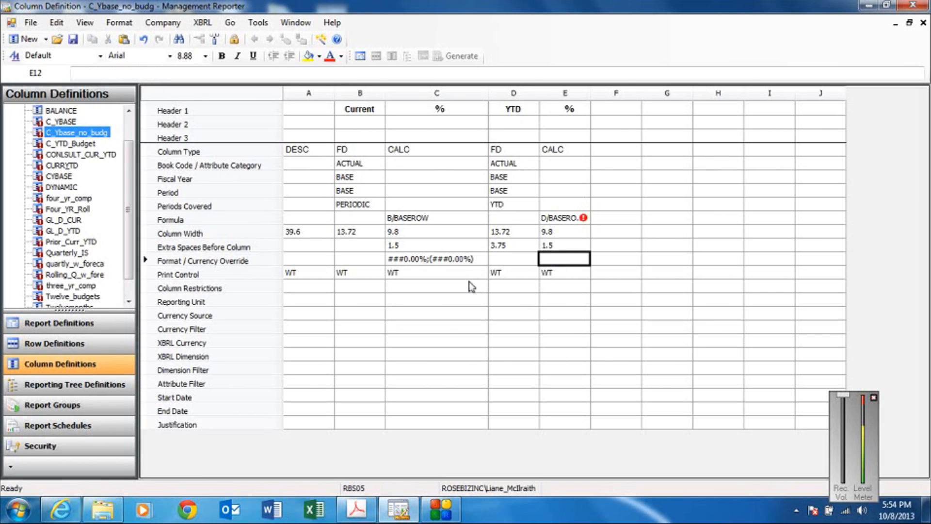
pyautogui.click(457, 258)
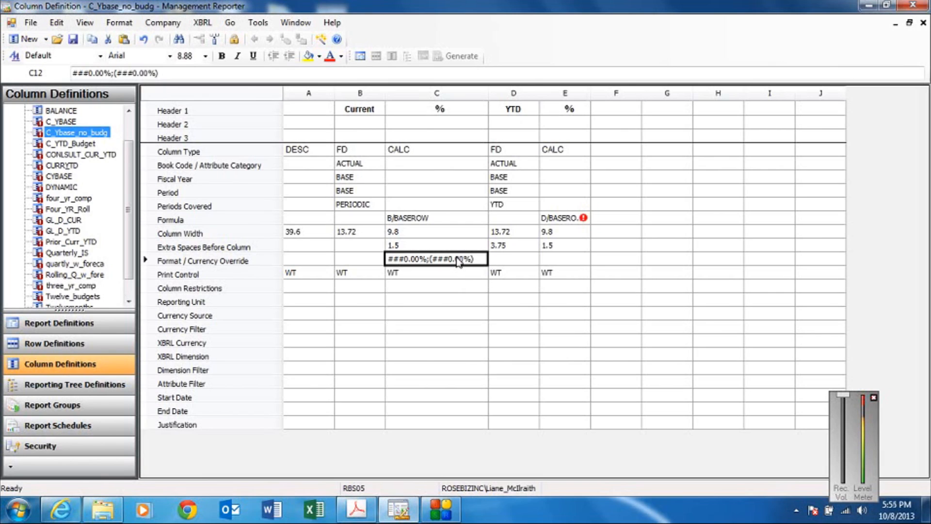
pyautogui.rightClick(458, 261)
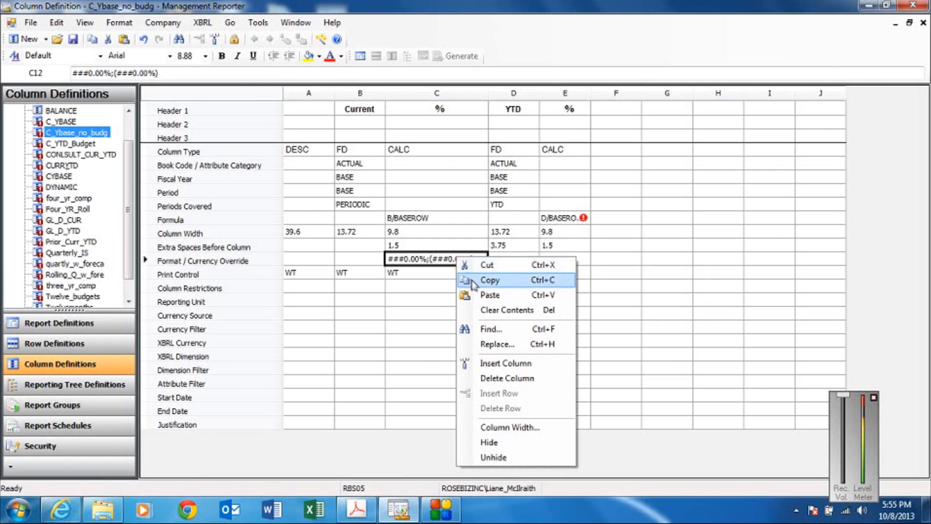
pyautogui.click(472, 279)
pyautogui.click(560, 261)
pyautogui.rightClick(561, 261)
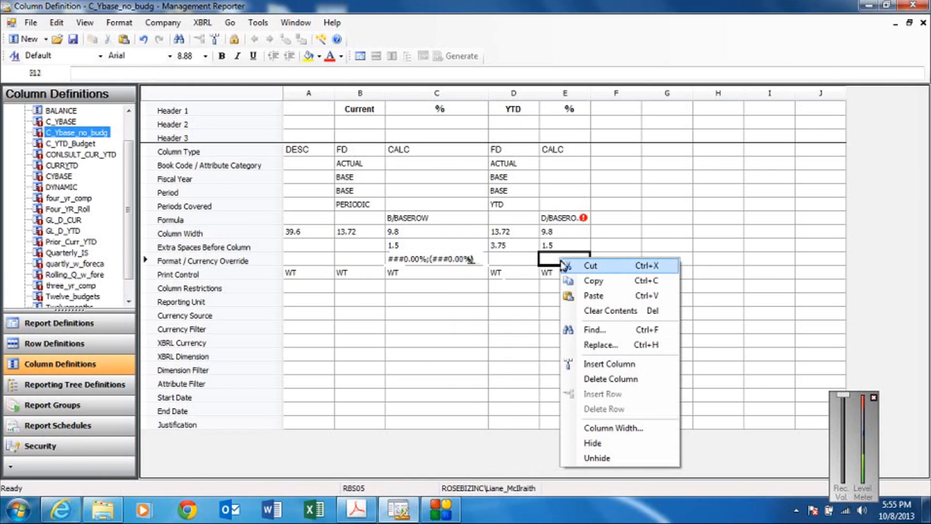
pyautogui.click(592, 296)
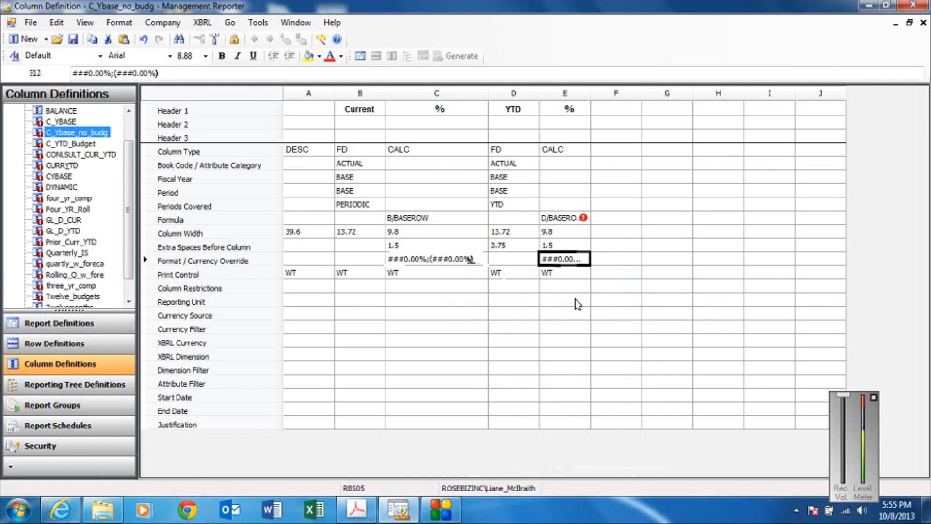
# Remove the % from column E's formula so that it reads D/BASEROW, and save the column definition.
pyautogui.click(574, 219)
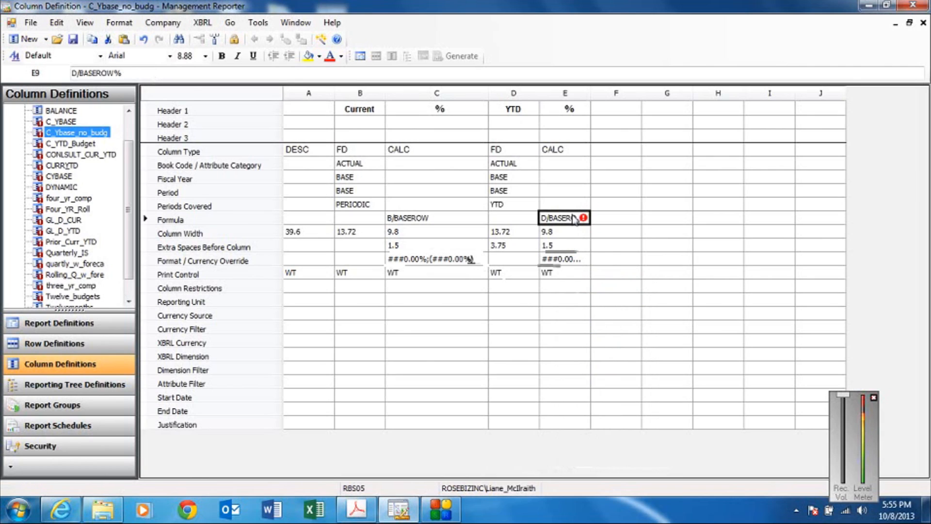
pyautogui.click(575, 219)
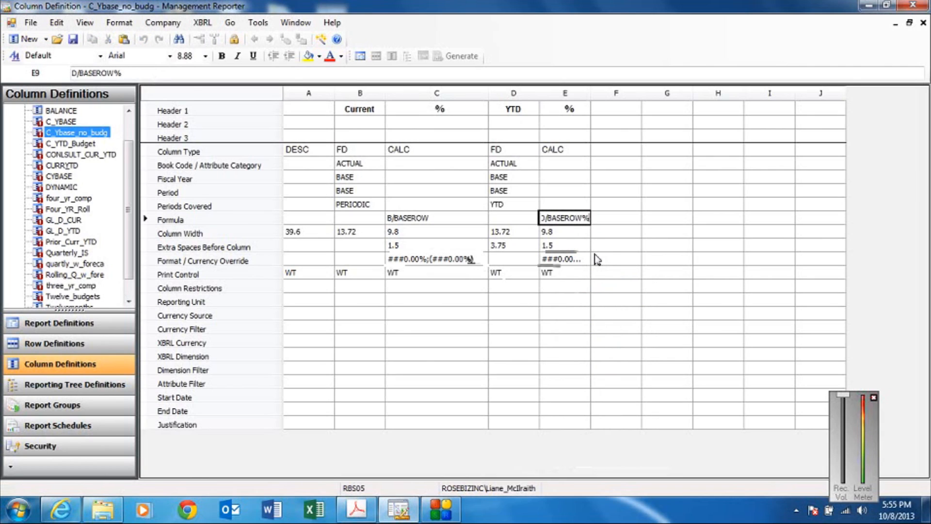
pyautogui.press('BackSpace')
pyautogui.click(564, 237)
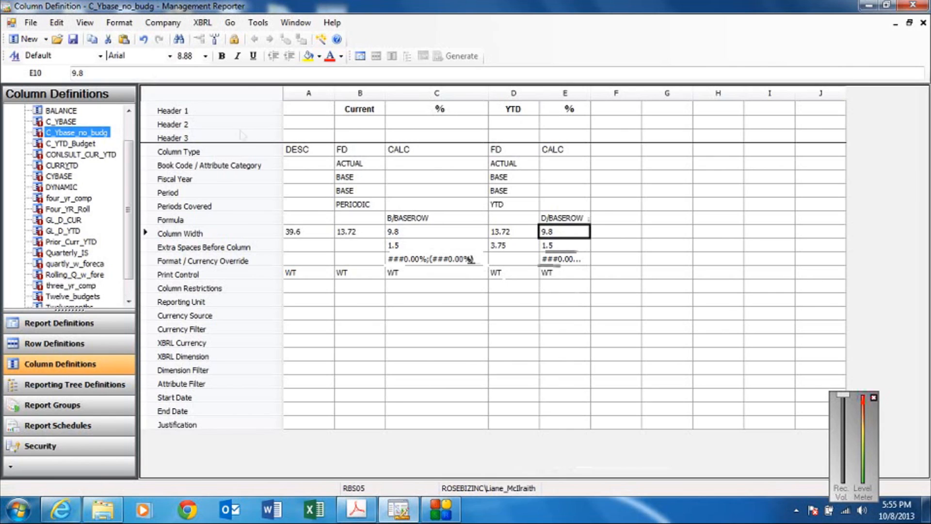
pyautogui.click(74, 40)
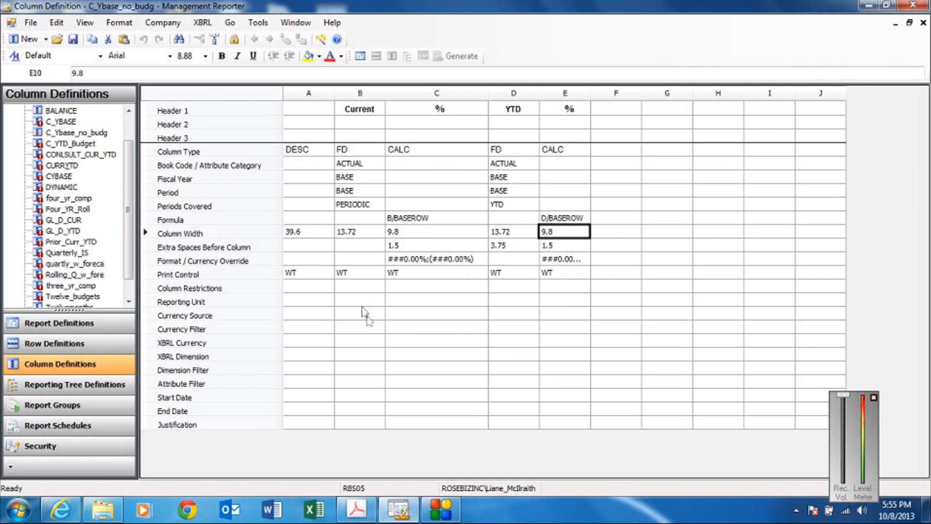
# Clear the WT print control from columns B through E.
pyautogui.moveTo(364, 273); pyautogui.dragTo(427, 274)
pyautogui.moveTo(512, 274); pyautogui.dragTo(560, 278)
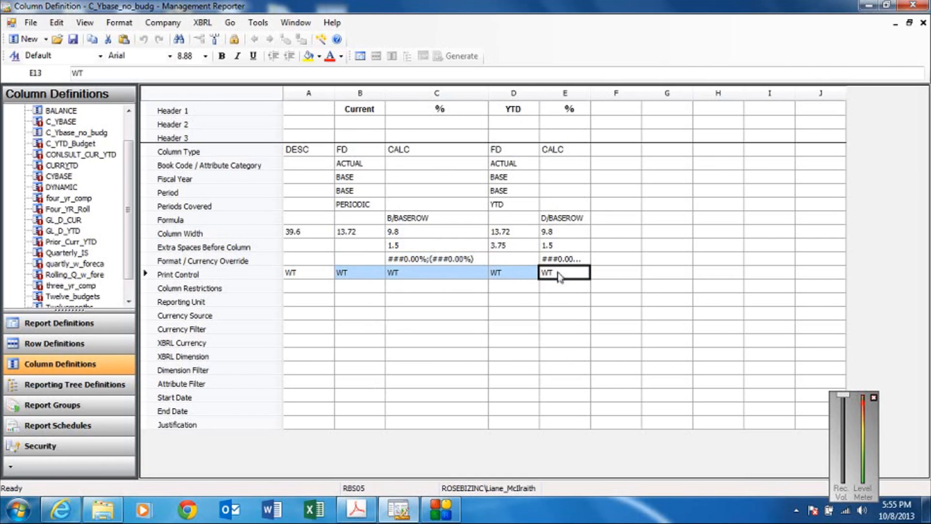
pyautogui.press('Delete')
# Set the column widths to 40 for A, 14 for B and D, and 10 for C and E.
pyautogui.click(320, 232)
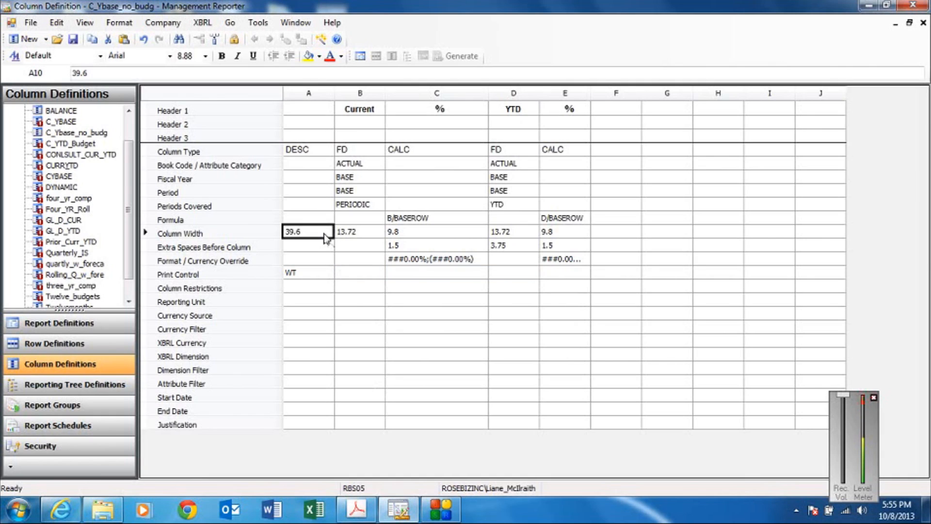
pyautogui.write('40')
pyautogui.click(359, 233)
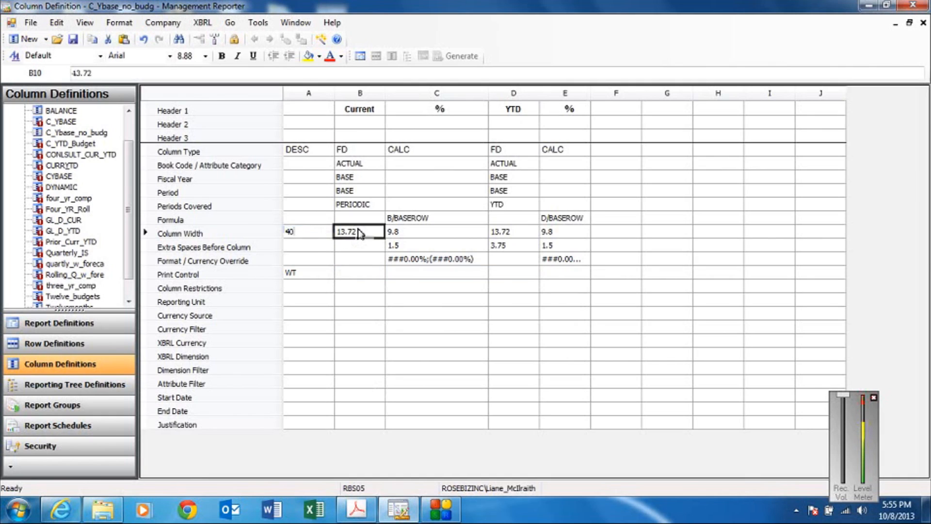
pyautogui.write('14')
pyautogui.click(397, 232)
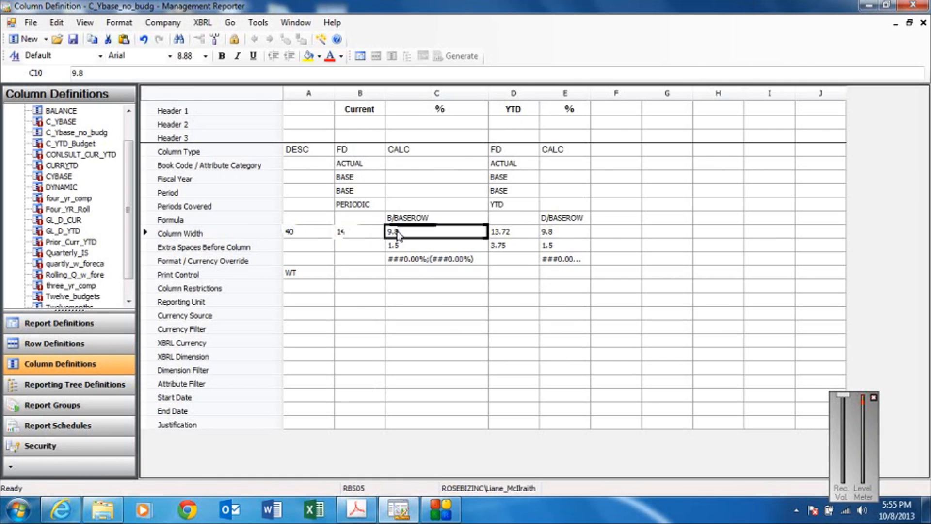
pyautogui.write('10')
pyautogui.click(529, 235)
pyautogui.write('14')
pyautogui.click(560, 232)
pyautogui.write('10')
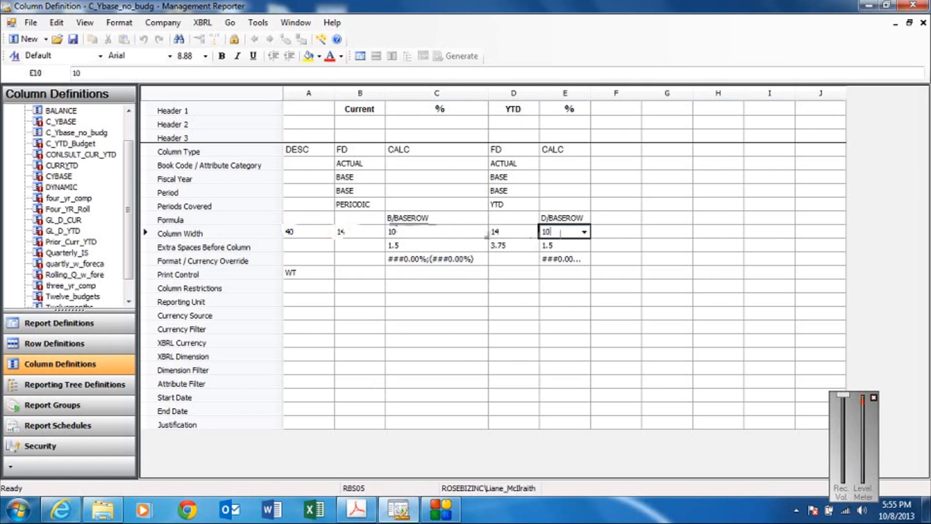
# Set the extra spaces before column to 2 for C, 4 for D and 2 for E.
pyautogui.click(478, 245)
pyautogui.write('2')
pyautogui.click(509, 244)
pyautogui.write('4')
pyautogui.click(561, 246)
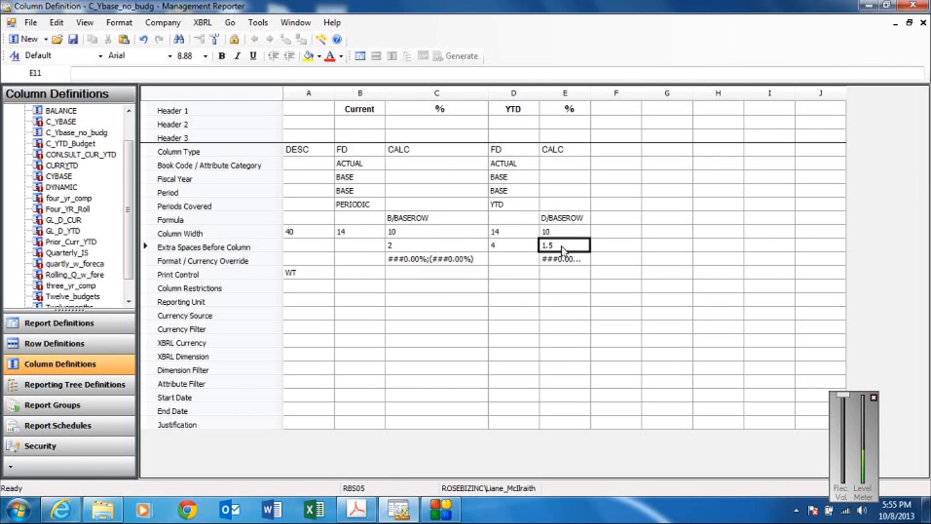
pyautogui.write('2')
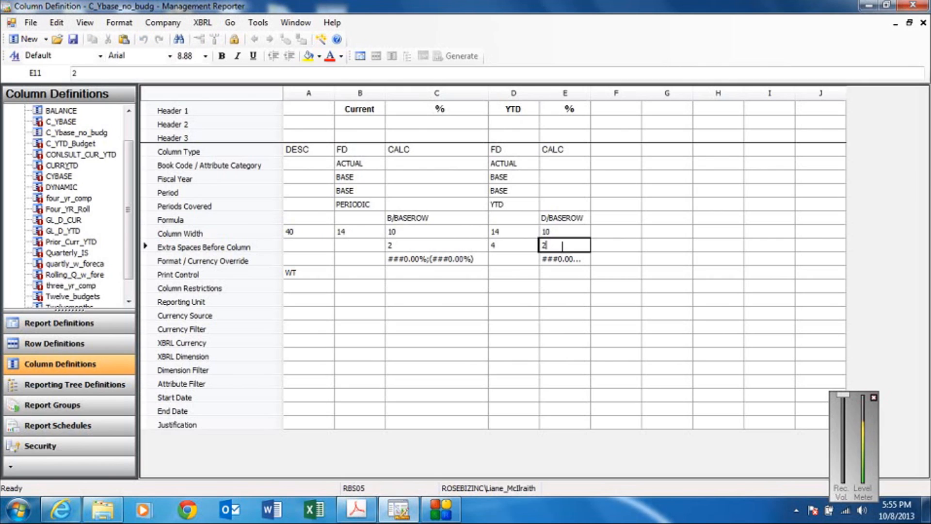
# Save the C_Ybase_no_budg column definition, return to the INCOMESTMT report definition and save it.
pyautogui.click(314, 234)
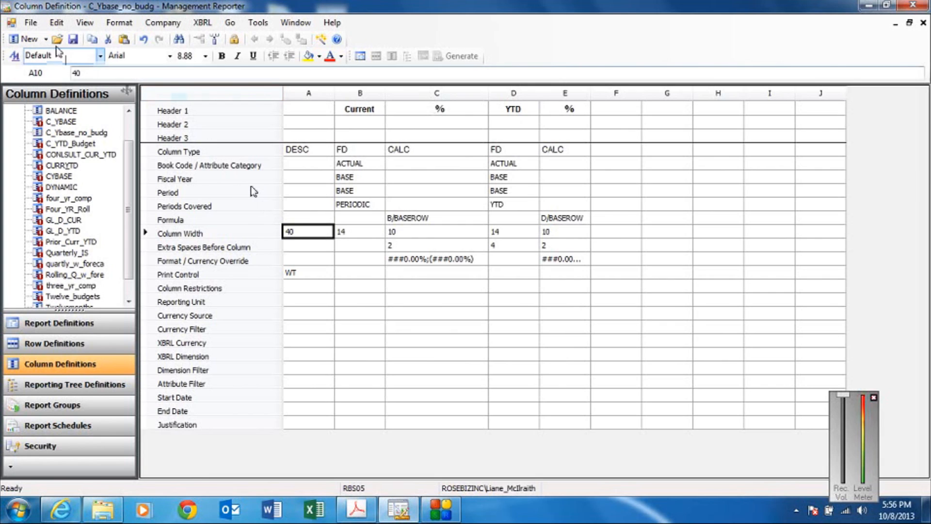
pyautogui.click(73, 39)
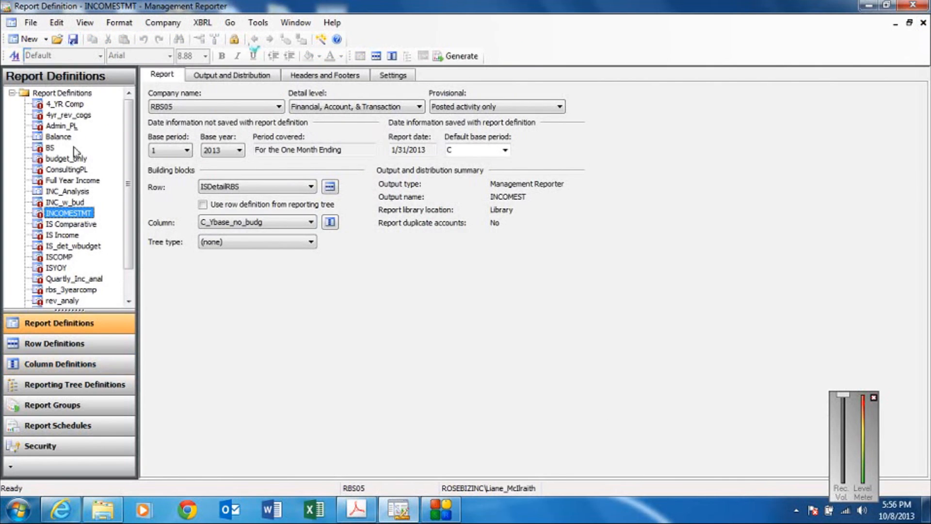
pyautogui.click(73, 40)
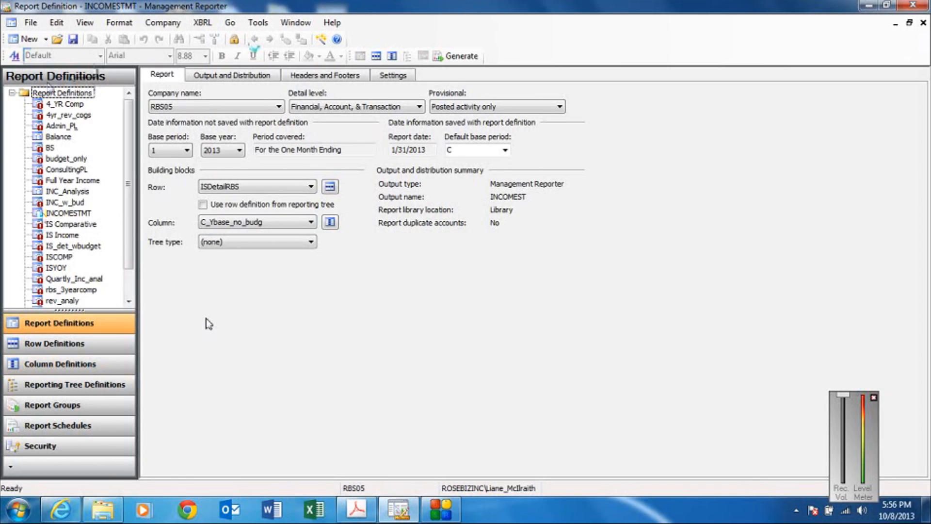
# Open the IS Comparative report definition, dismiss the migration message, and check its ISDetailRBS row definition.
pyautogui.doubleClick(81, 225)
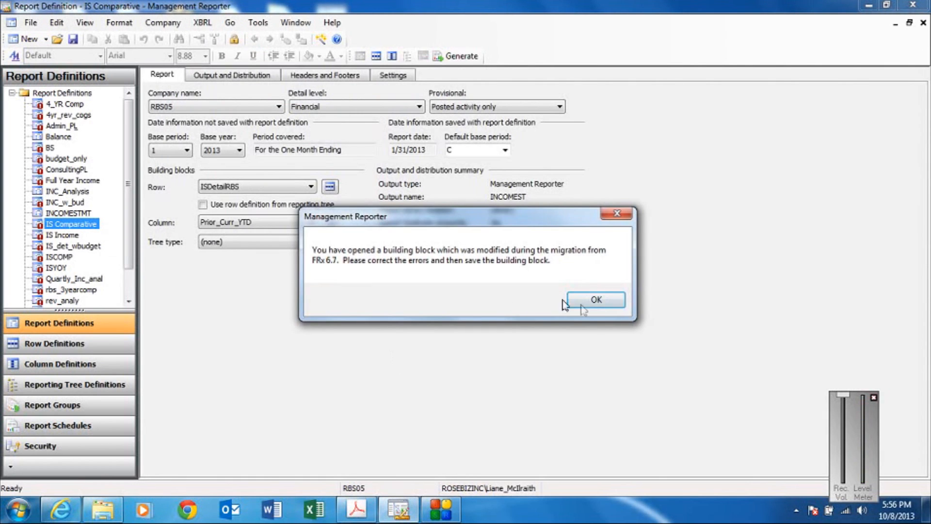
pyautogui.click(582, 304)
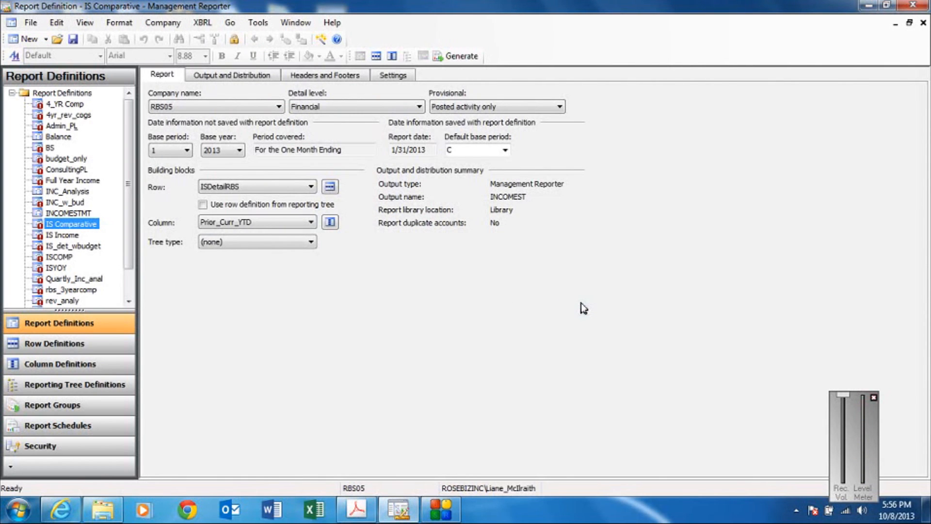
pyautogui.click(330, 186)
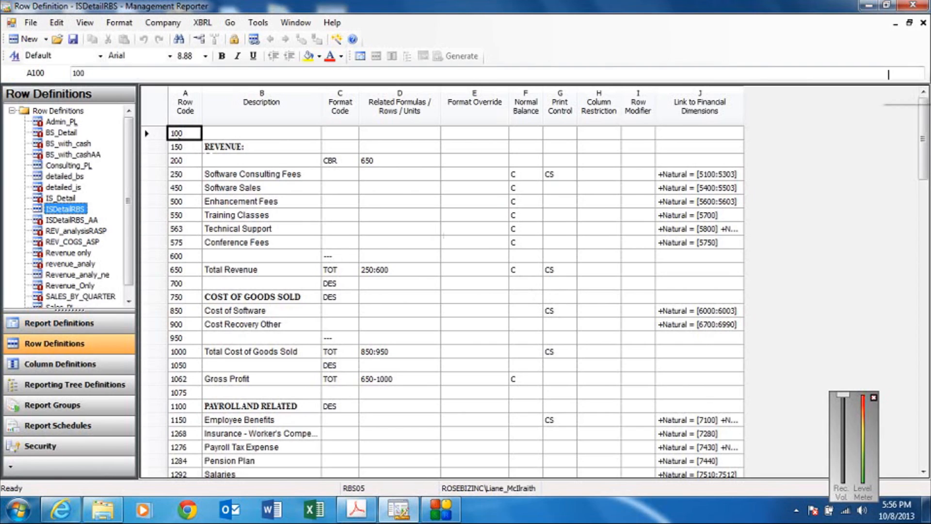
pyautogui.click(922, 23)
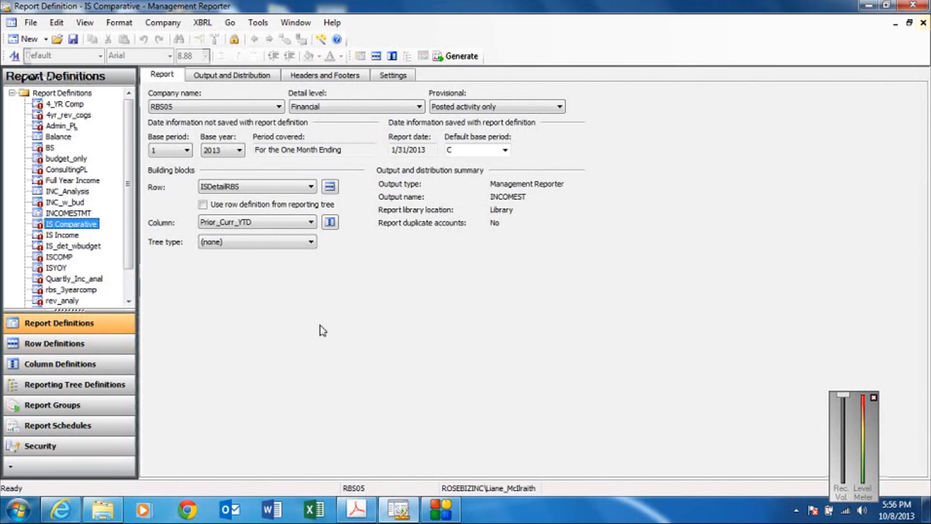
# Open the report's Prior_Curr_YTD column definition, try to save it, and dismiss the migration and error messages.
pyautogui.click(331, 223)
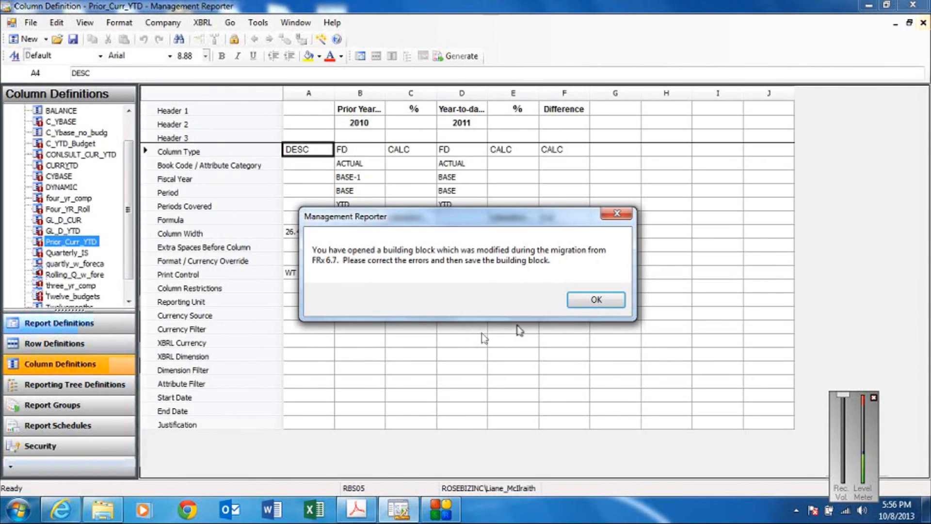
pyautogui.click(580, 300)
pyautogui.hotkey('ctrl', 's')
pyautogui.click(582, 303)
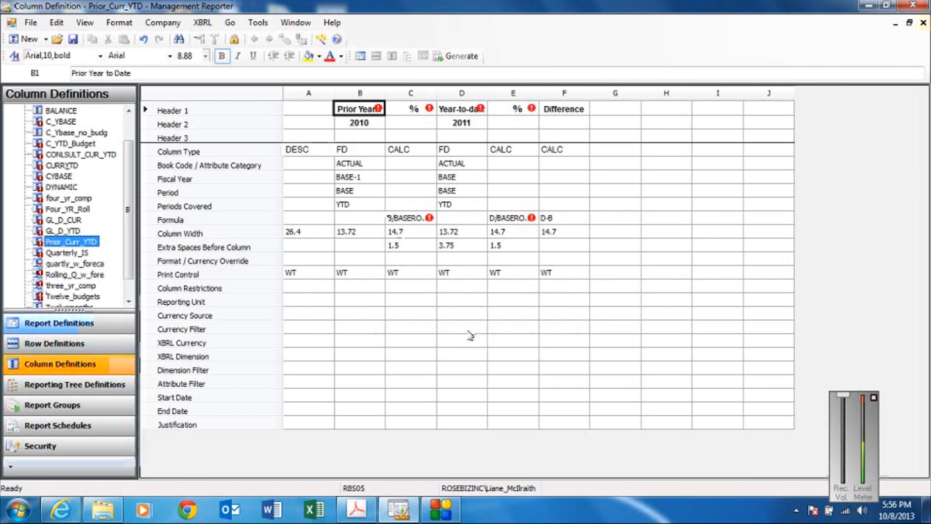
# Limit the spread of the Prior Year to Date header to column B.
pyautogui.click(374, 109)
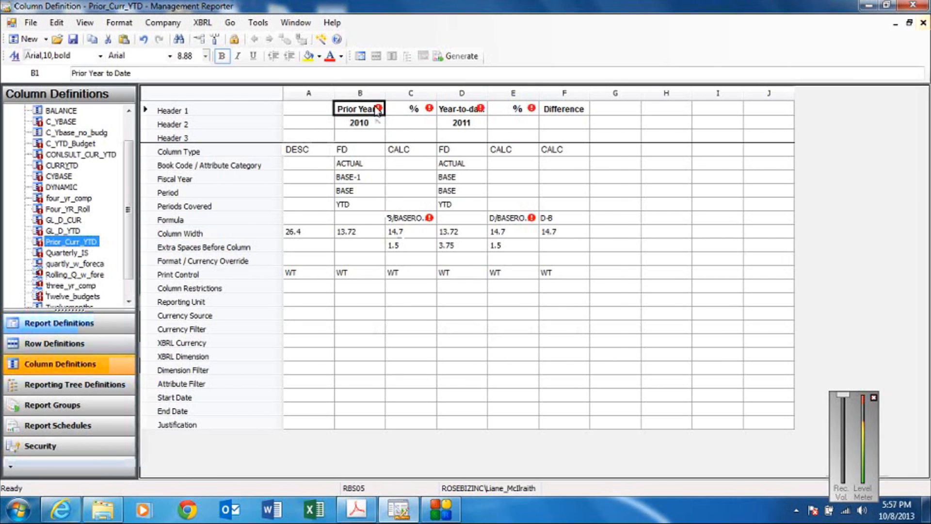
pyautogui.click(378, 109)
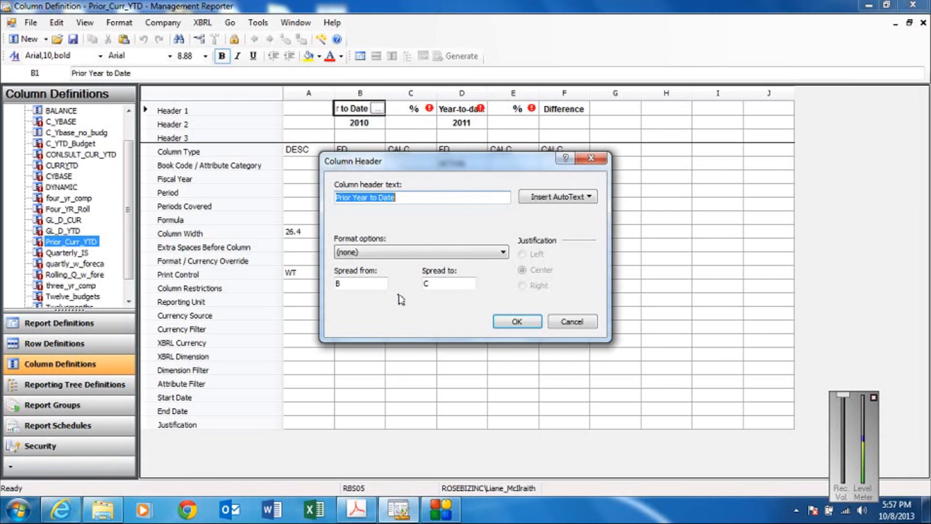
pyautogui.click(434, 283)
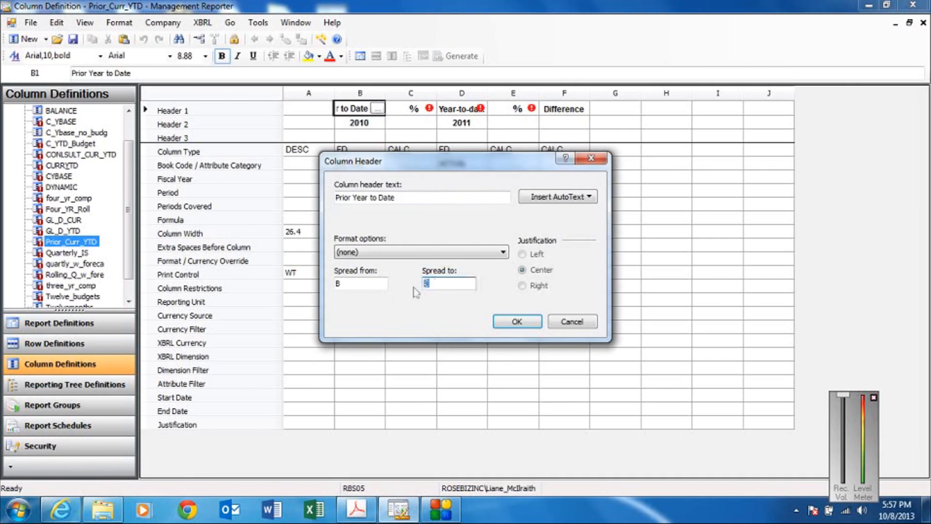
pyautogui.click(513, 322)
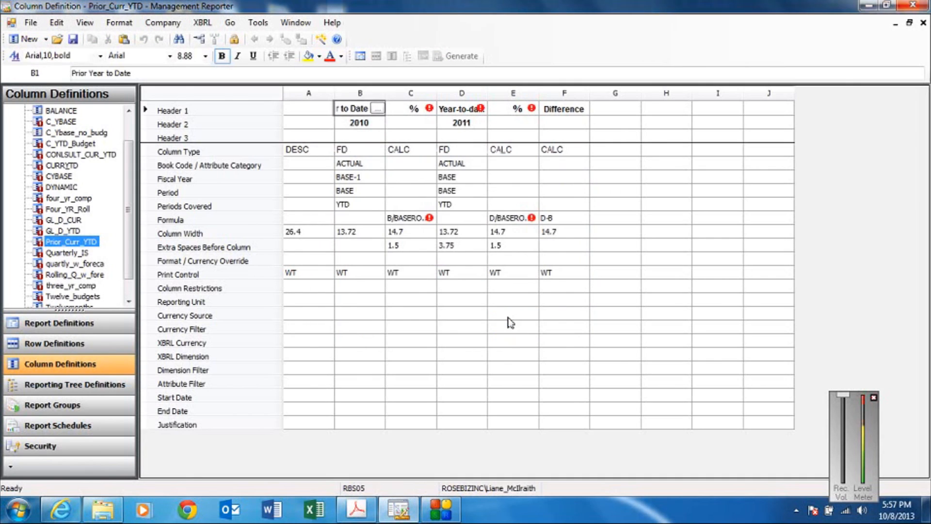
# Limit the spread of the Year-to-date header to column D.
pyautogui.click(480, 108)
pyautogui.click(482, 111)
pyautogui.click(481, 109)
pyautogui.click(436, 284)
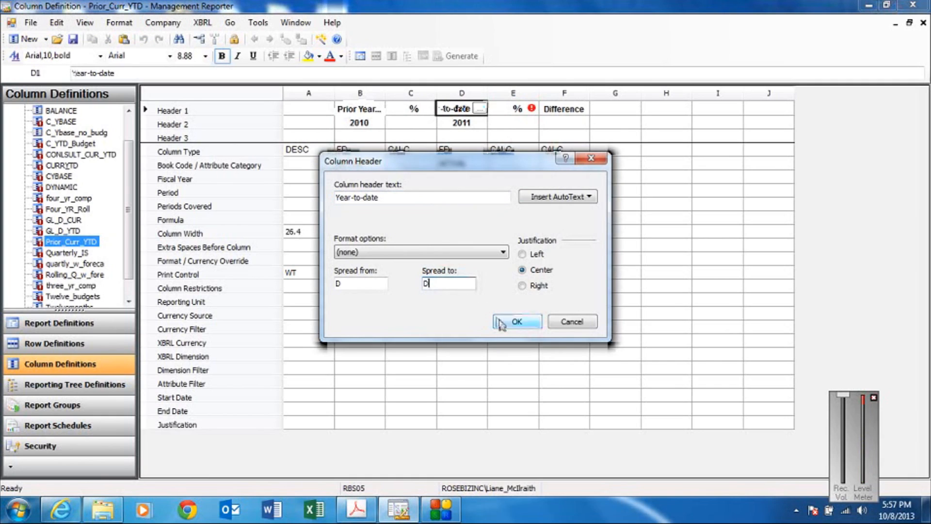
pyautogui.click(515, 321)
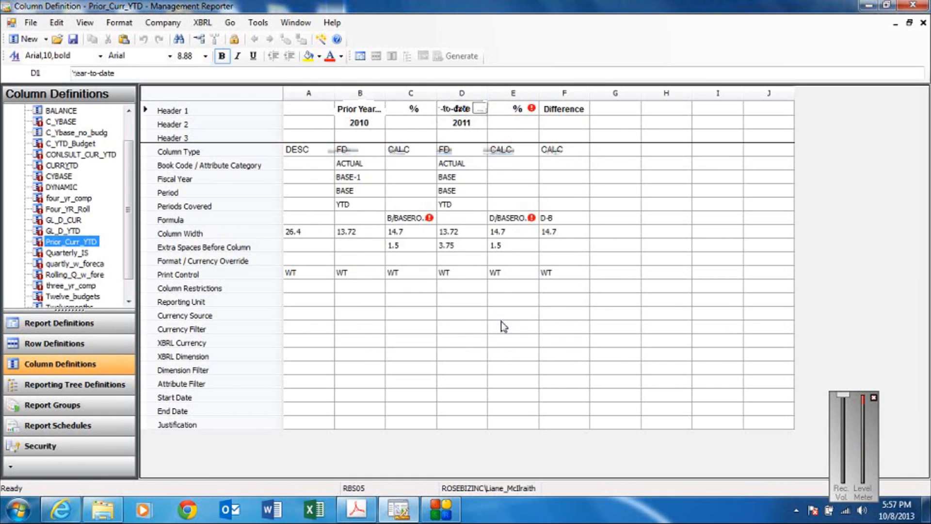
# Remove the % from column C's formula in Prior_Curr_YTD so that it reads B/BASEROW.
pyautogui.click(409, 218)
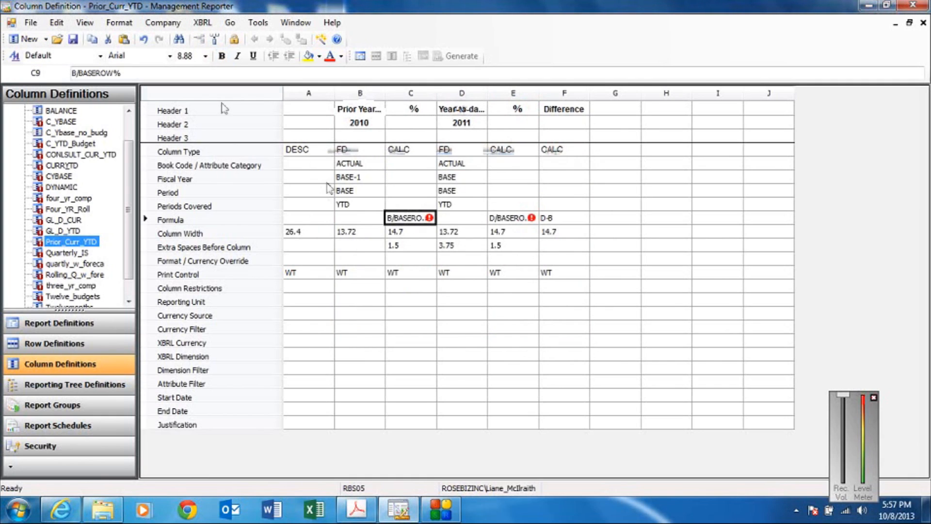
pyautogui.click(143, 74)
pyautogui.press('BackSpace')
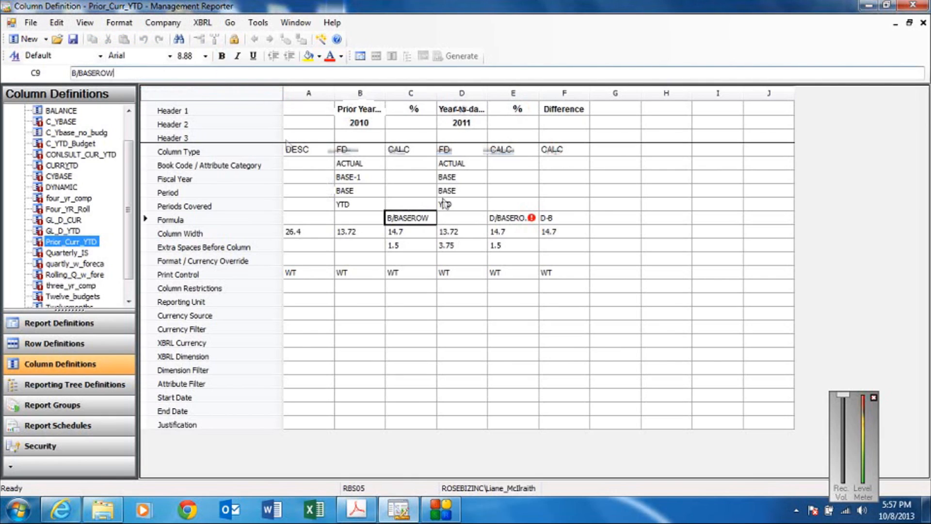
pyautogui.click(518, 209)
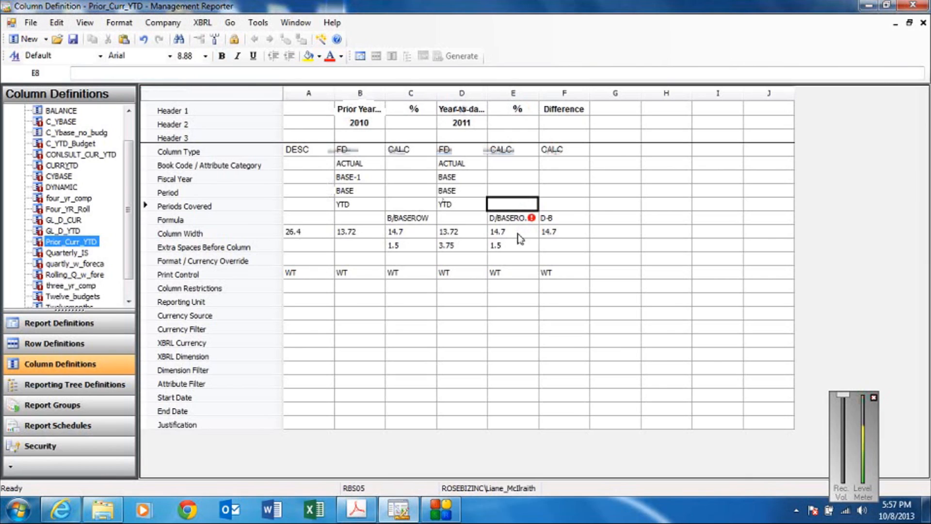
# Remove the % from column E's formula in Prior_Curr_YTD so that it reads D/BASEROW.
pyautogui.click(517, 221)
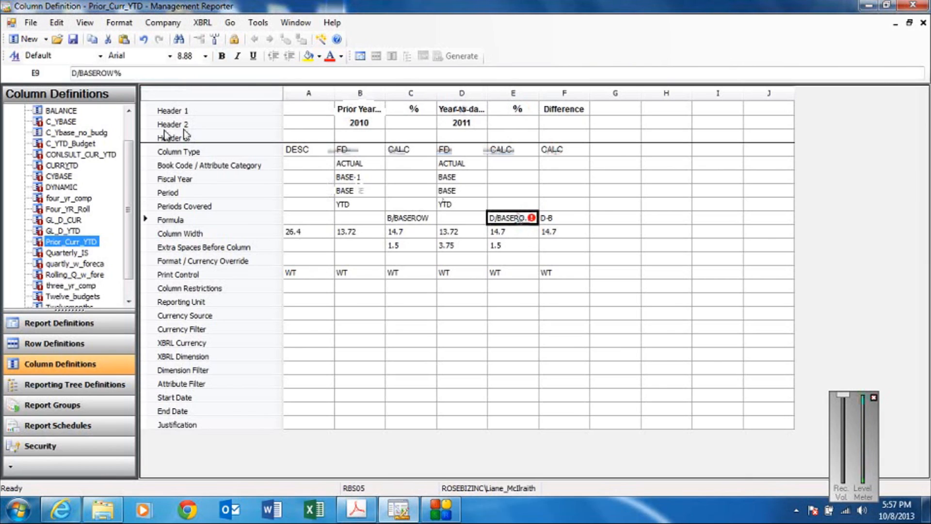
pyautogui.click(127, 73)
pyautogui.press('BackSpace')
pyautogui.press('Return')
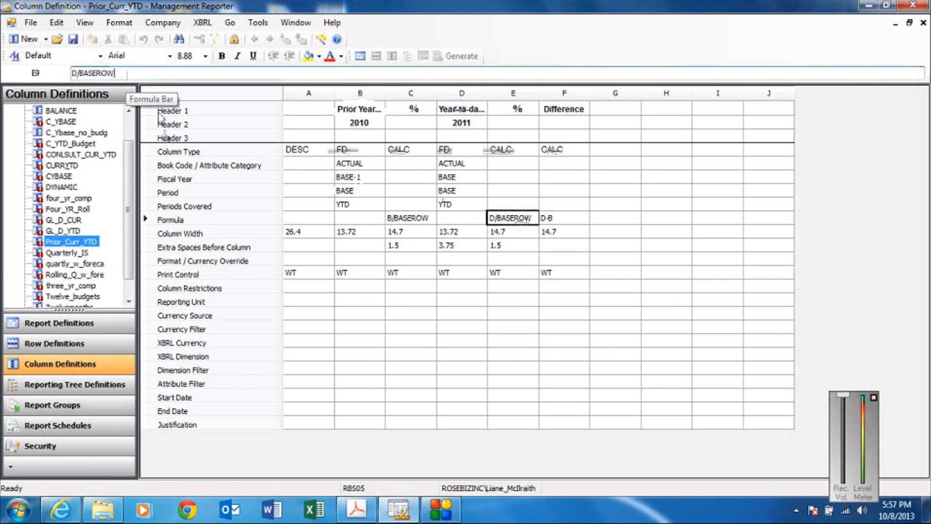
# Set column C's format override to Percentage with two decimals and parenthesised negatives, and copy it to column E.
pyautogui.click(399, 261)
pyautogui.doubleClick(399, 260)
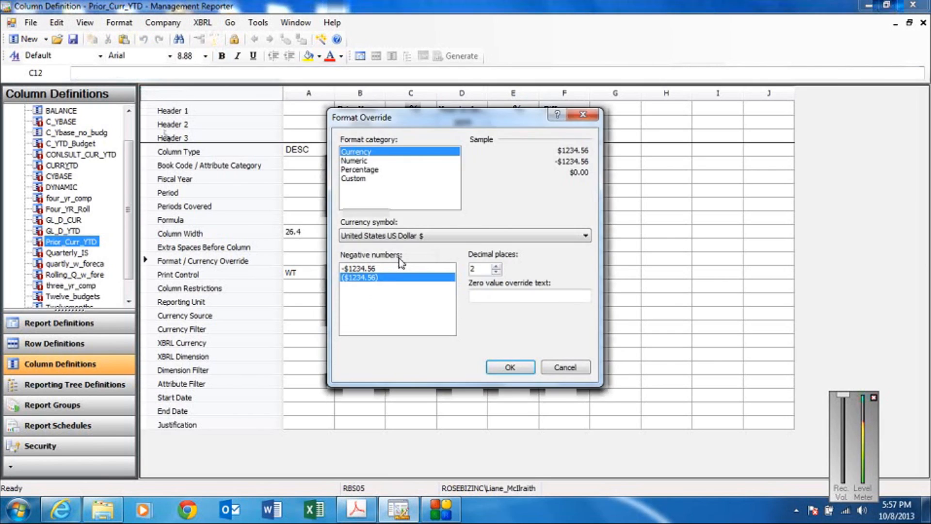
pyautogui.click(372, 170)
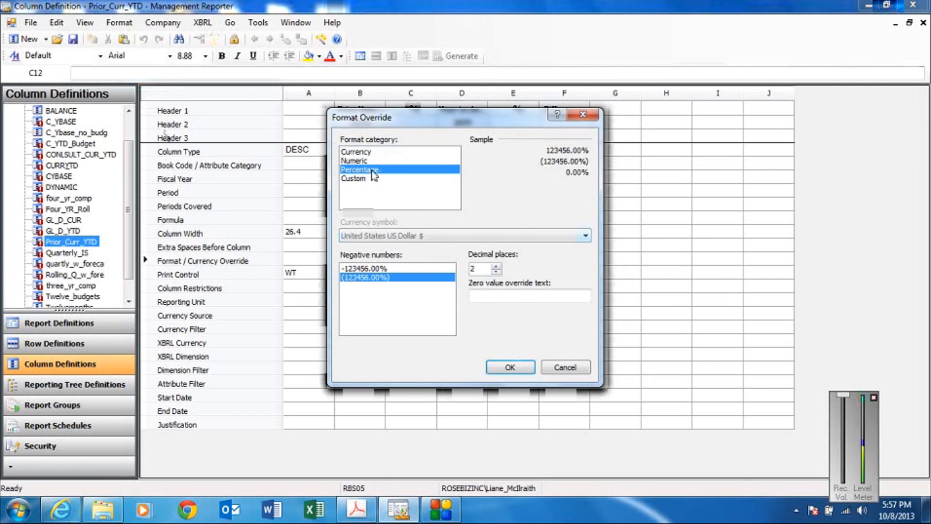
pyautogui.click(507, 367)
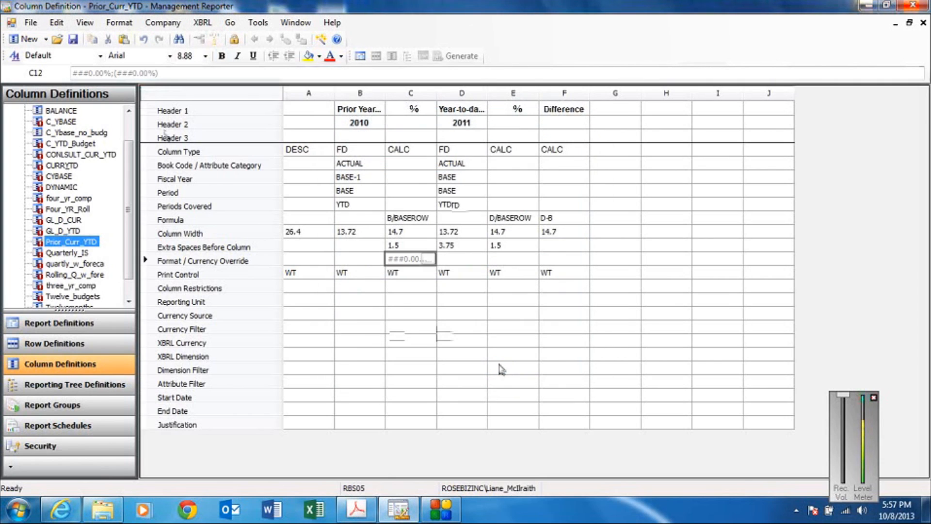
pyautogui.rightClick(405, 261)
pyautogui.click(420, 282)
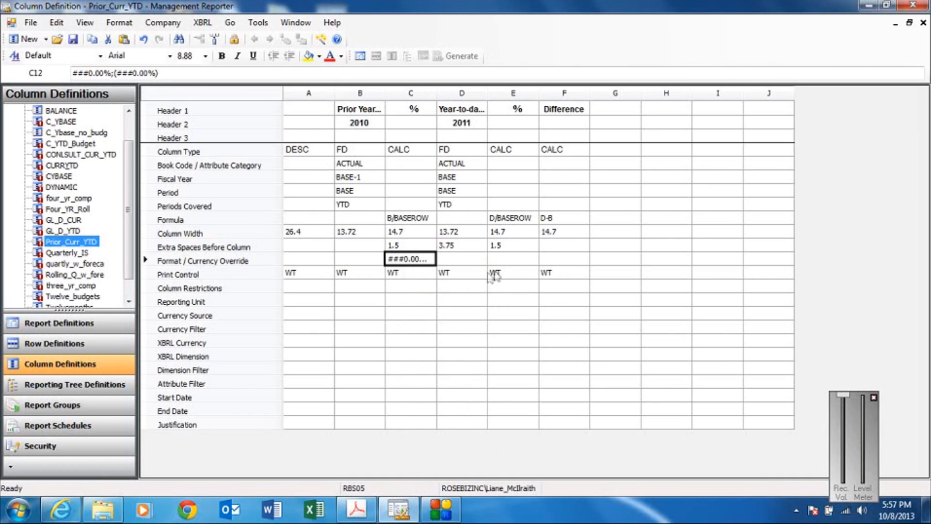
pyautogui.click(504, 261)
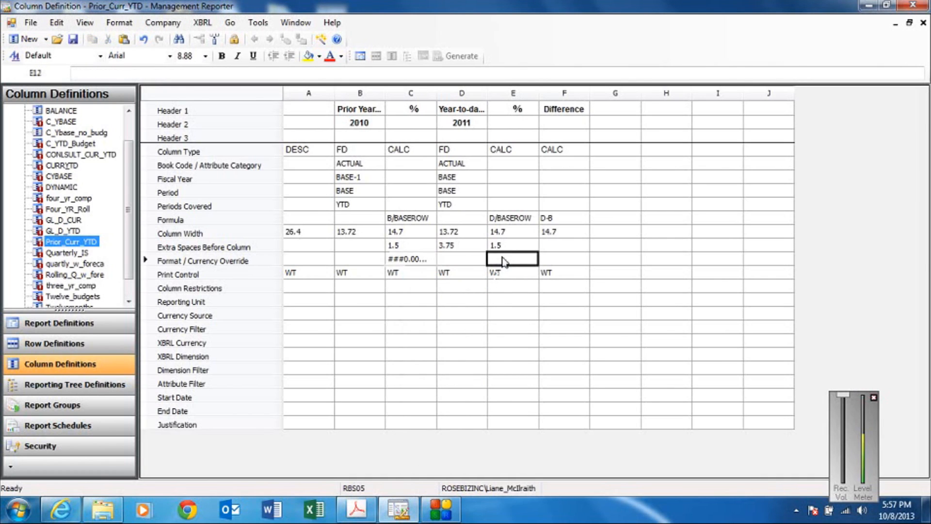
pyautogui.rightClick(504, 262)
pyautogui.click(511, 295)
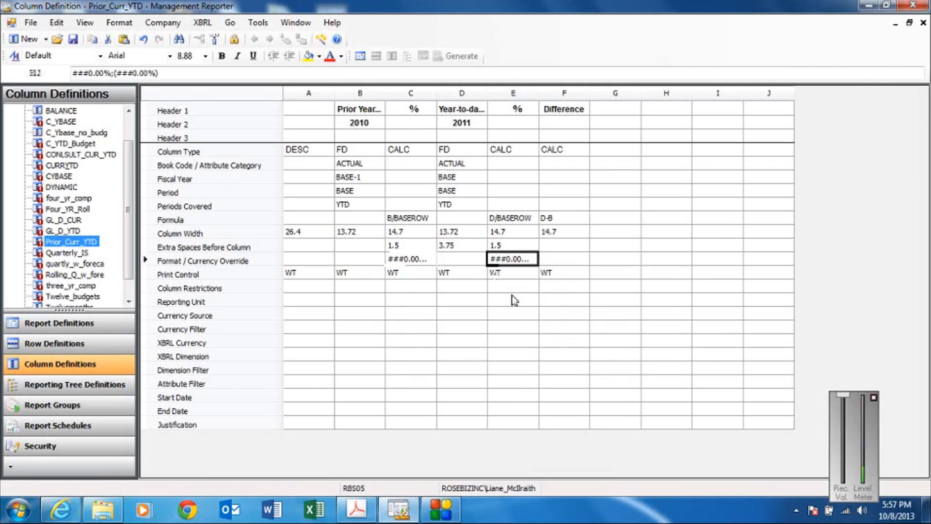
# Clear the WT print control from columns B through F.
pyautogui.moveTo(361, 276); pyautogui.dragTo(546, 275)
pyautogui.press('Delete')
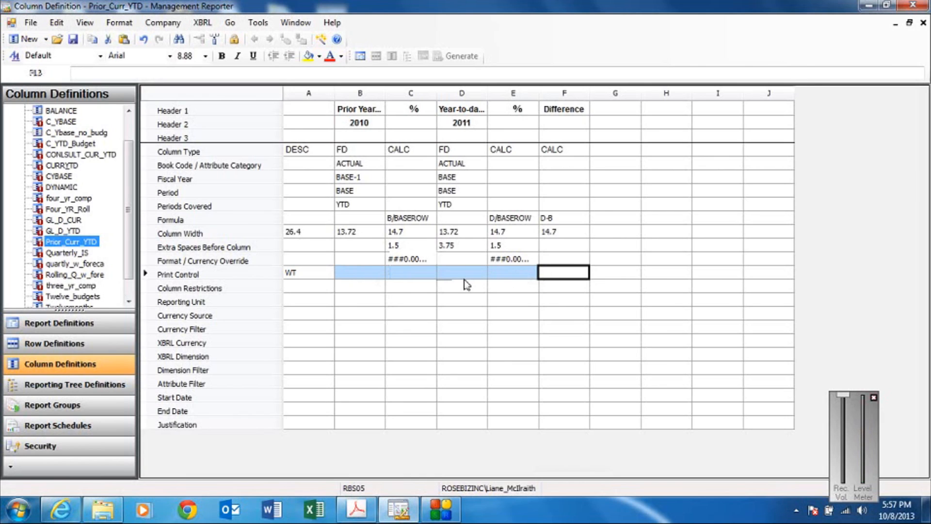
# Set the column widths to 60 for A, 14 for B and D, and 15 for C, E and F.
pyautogui.click(326, 234)
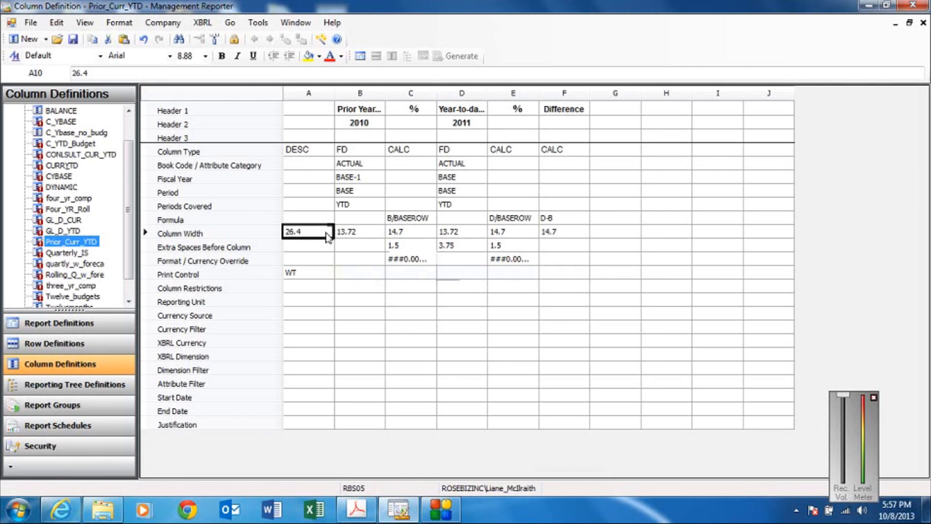
pyautogui.write('60')
pyautogui.click(362, 233)
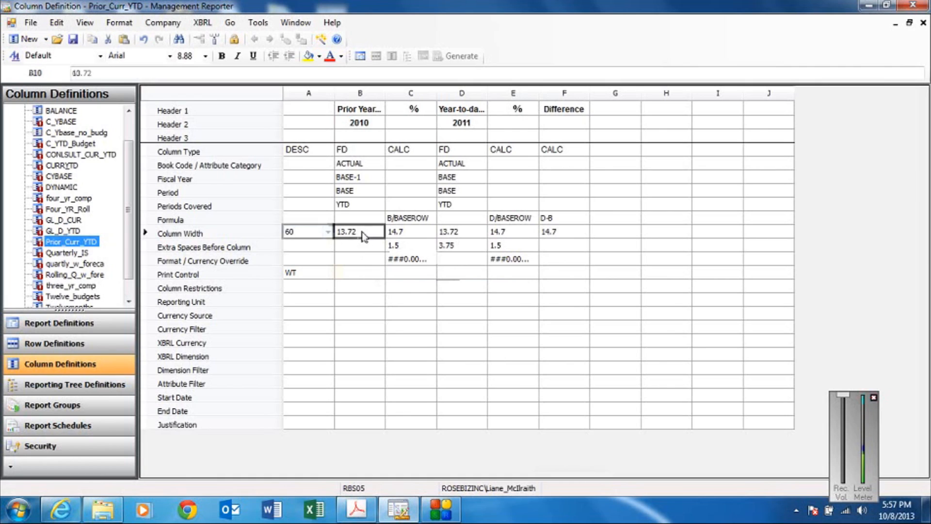
pyautogui.write('14')
pyautogui.click(391, 234)
pyautogui.write('15')
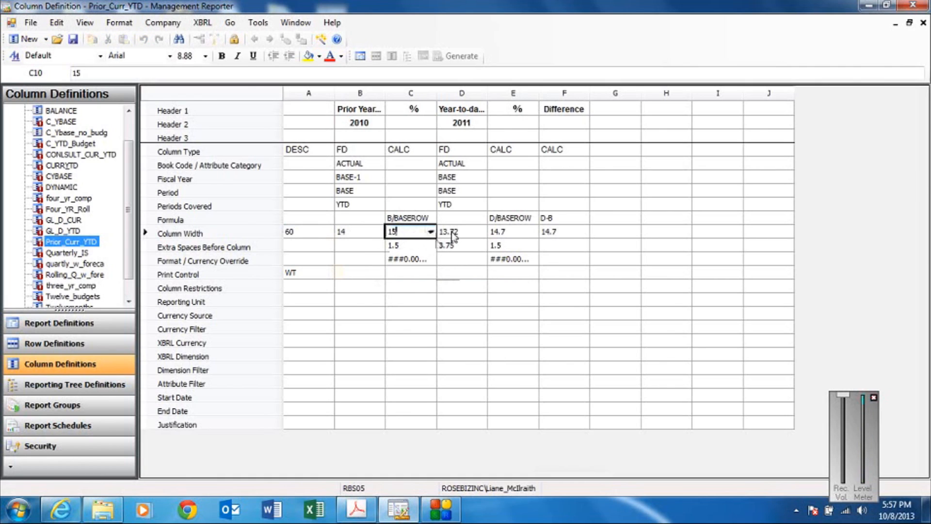
pyautogui.click(449, 233)
pyautogui.write('14')
pyautogui.click(509, 233)
pyautogui.write('15')
pyautogui.press('Tab')
pyautogui.write('15')
# Set the extra spaces before columns C, D and E to 2, 4 and 2.
pyautogui.click(421, 247)
pyautogui.write('2')
pyautogui.click(444, 248)
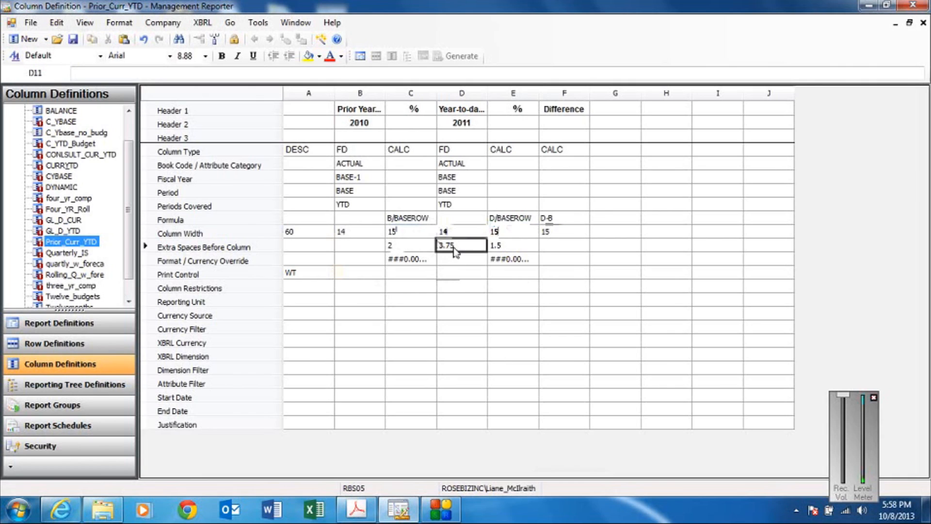
pyautogui.write('4')
pyautogui.click(496, 251)
pyautogui.write('2')
# Save and close the Prior_Curr_YTD column definition and save the IS Comparative report definition.
pyautogui.click(73, 39)
pyautogui.click(923, 22)
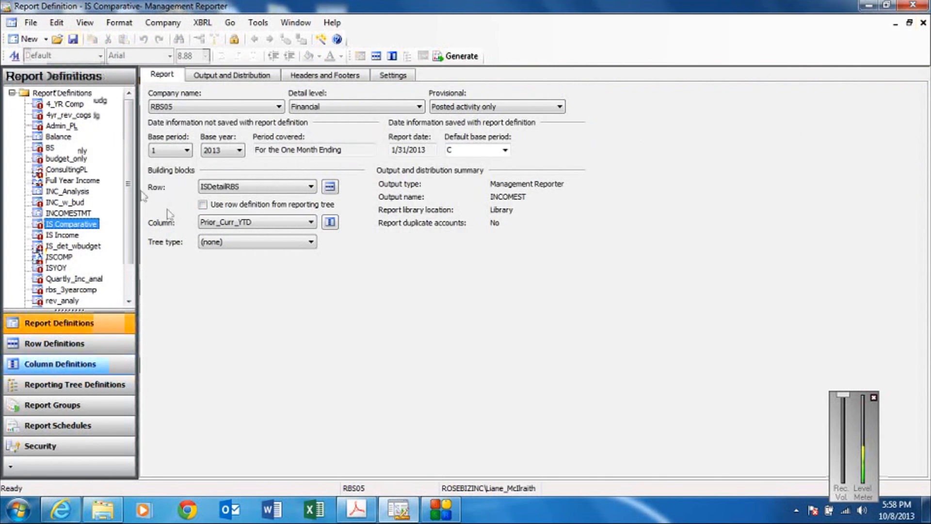
pyautogui.click(73, 39)
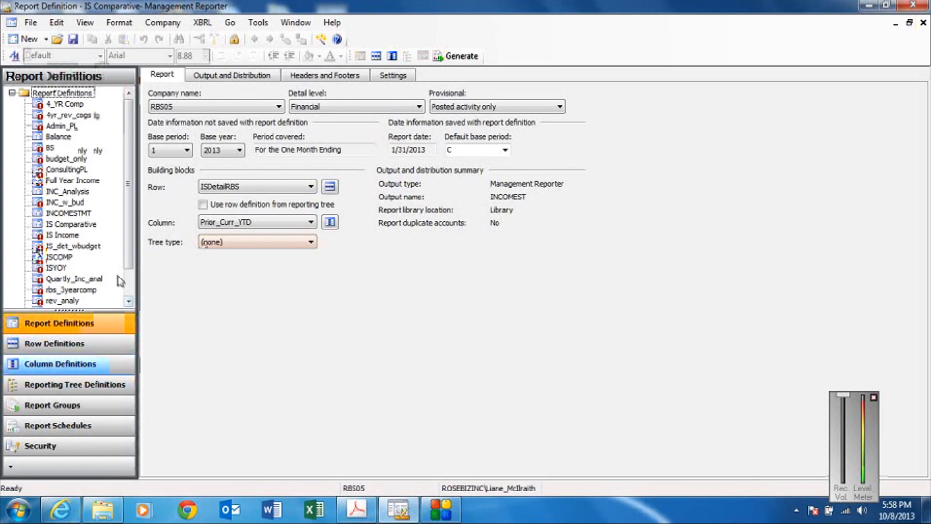
# Open the Sales by Mo report definition and dismiss the migration message.
pyautogui.scroll(-1, 93, 301)
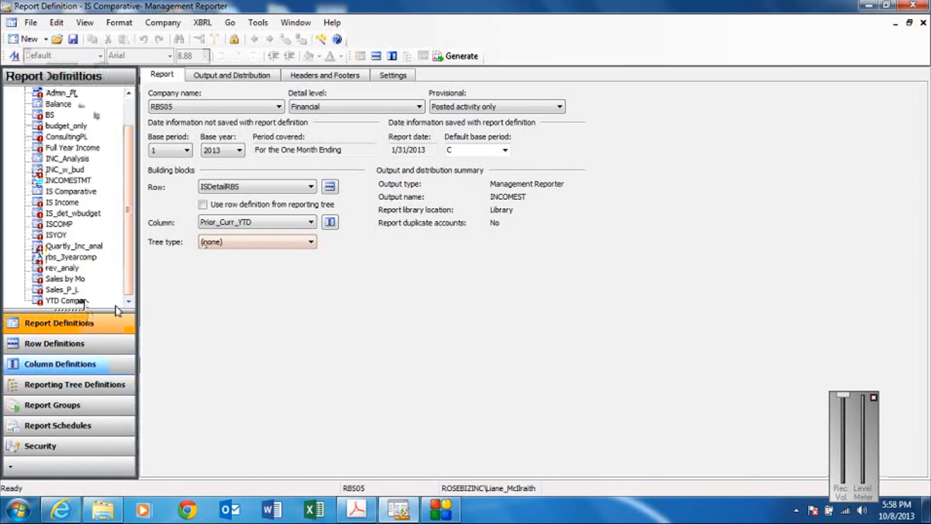
pyautogui.doubleClick(66, 280)
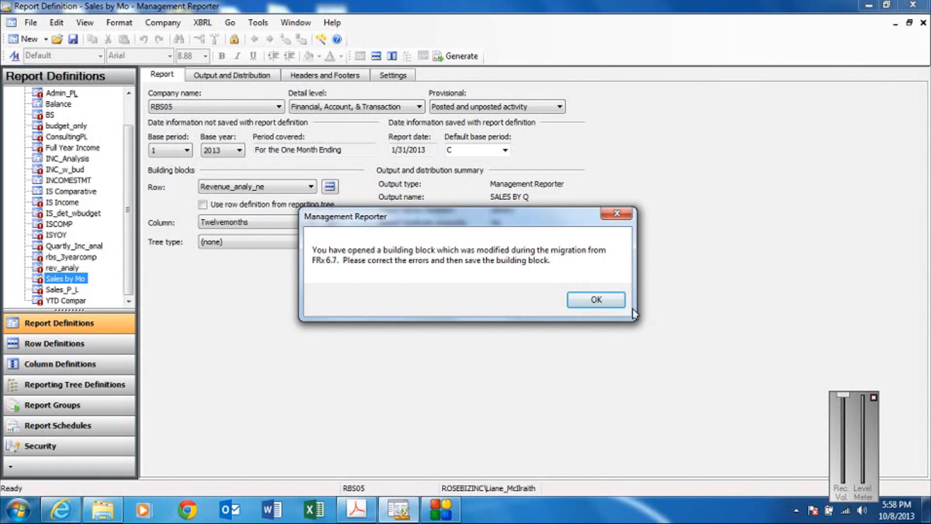
pyautogui.click(604, 304)
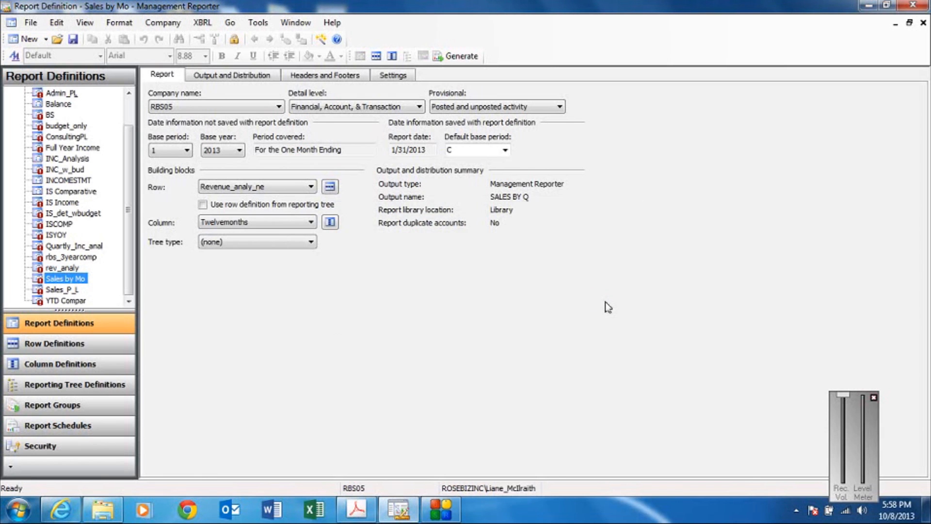
# Check the report's Revenue_analy_ne row and Twelvemonths column definitions, and save the Sales by Mo report definition.
pyautogui.click(330, 186)
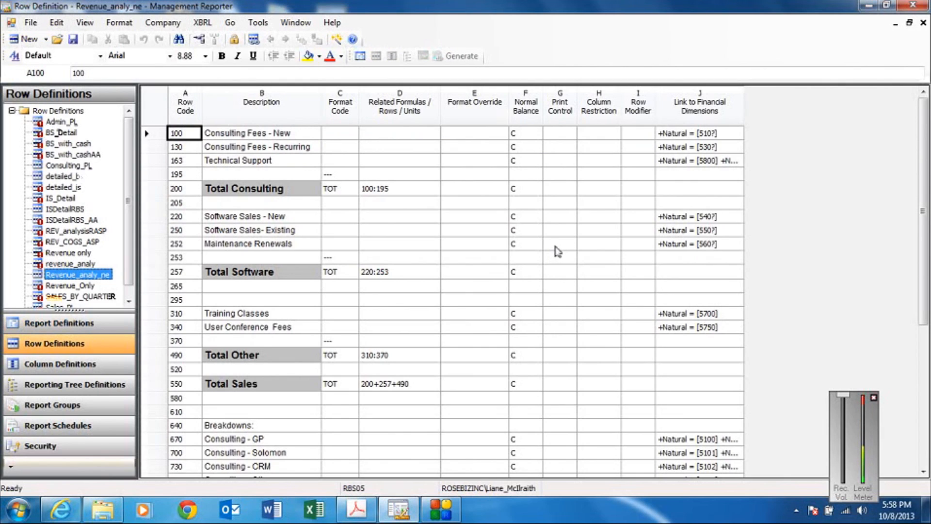
pyautogui.click(923, 22)
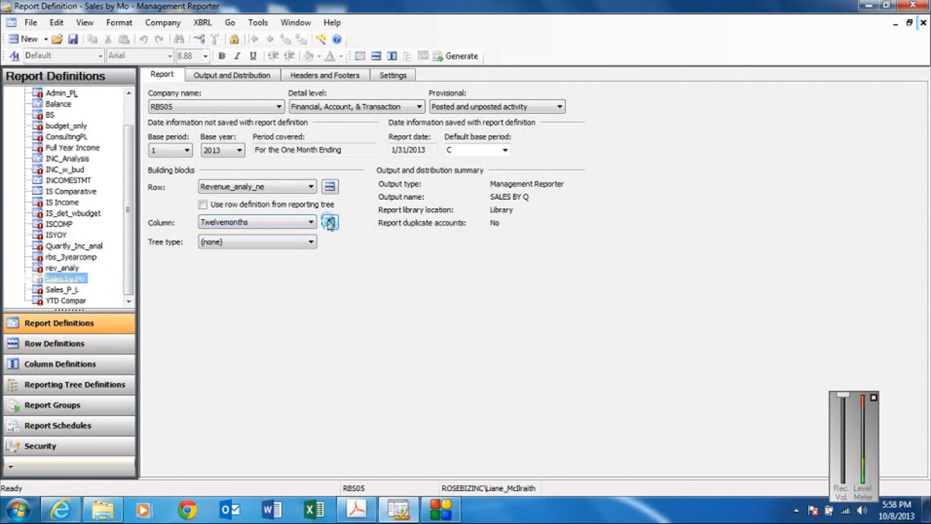
pyautogui.click(330, 240)
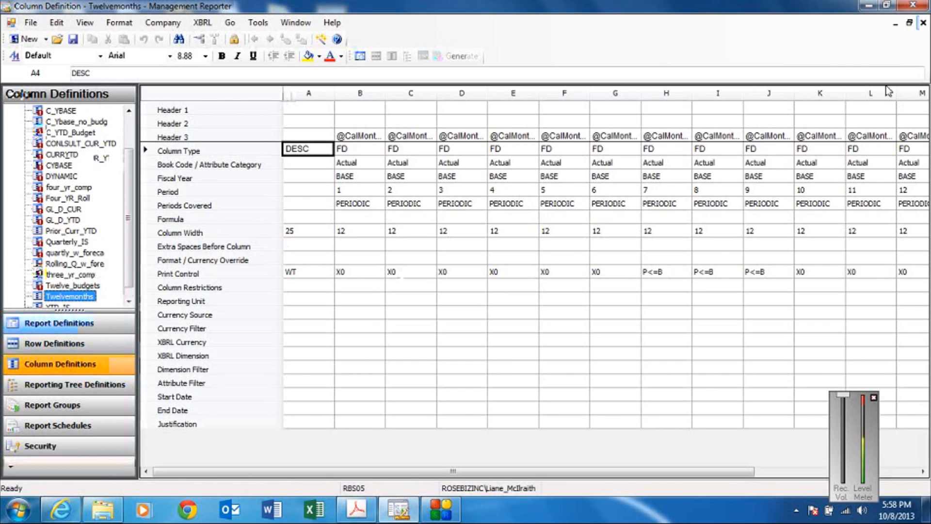
pyautogui.click(923, 23)
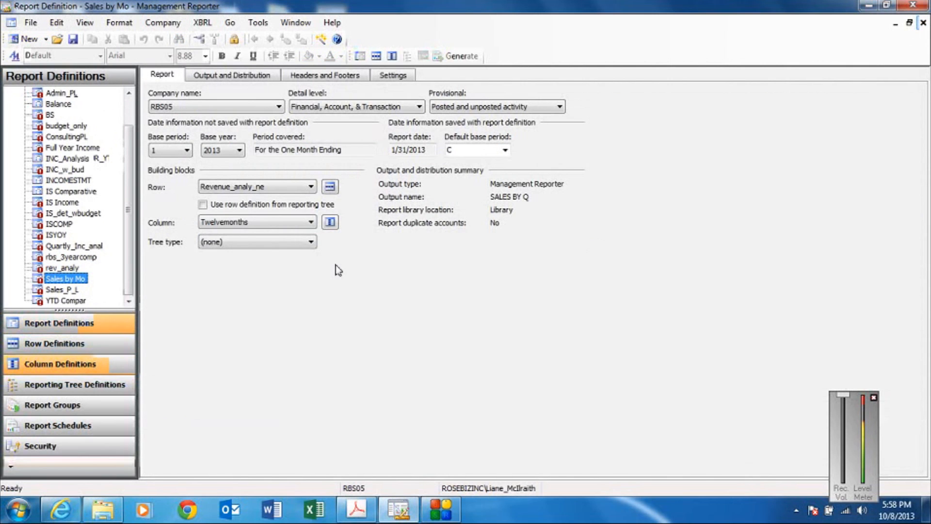
pyautogui.click(73, 39)
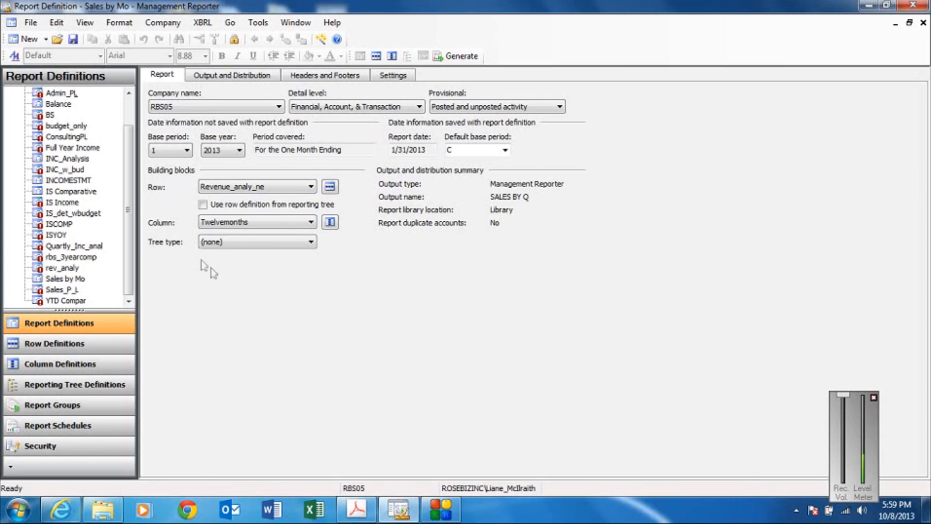
# Open the Sales_PL row definition, try to save it, and dismiss the migration and error messages.
pyautogui.scroll(1, 133, 184)
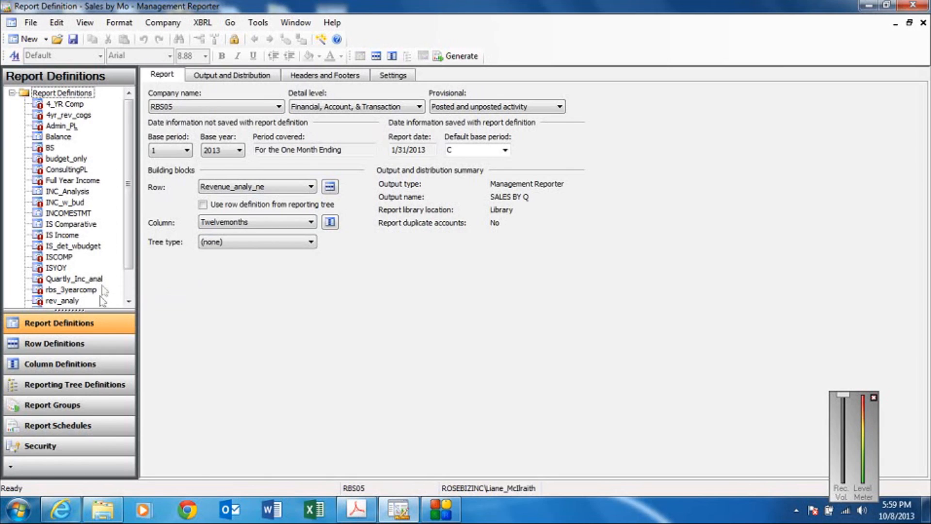
pyautogui.click(88, 347)
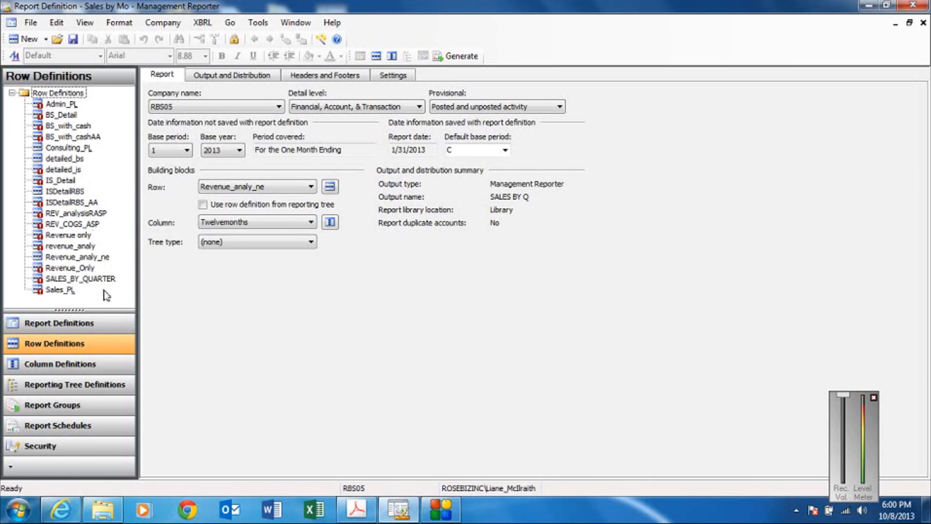
pyautogui.doubleClick(61, 289)
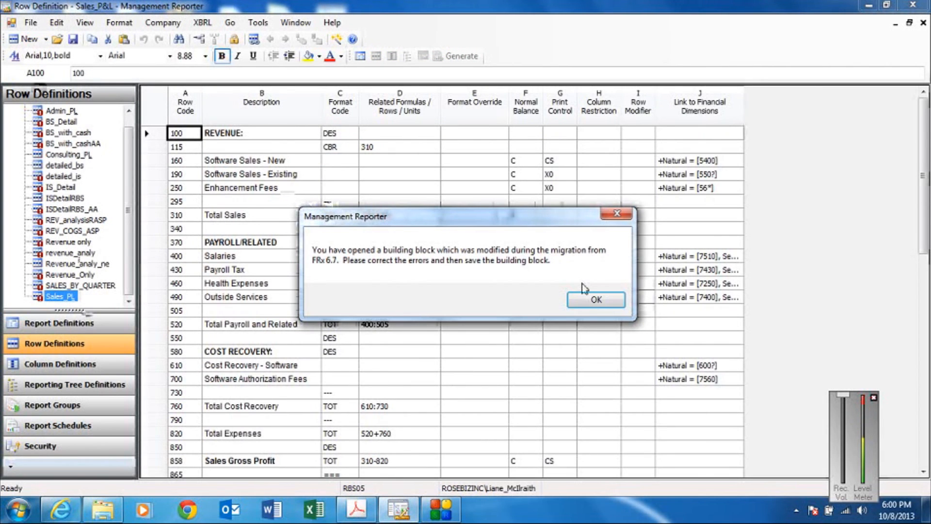
pyautogui.click(596, 300)
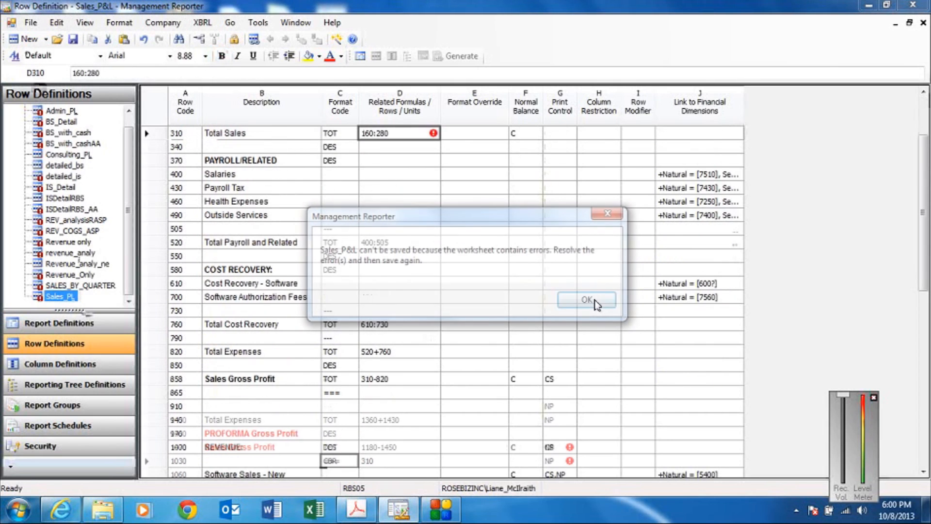
pyautogui.click(587, 300)
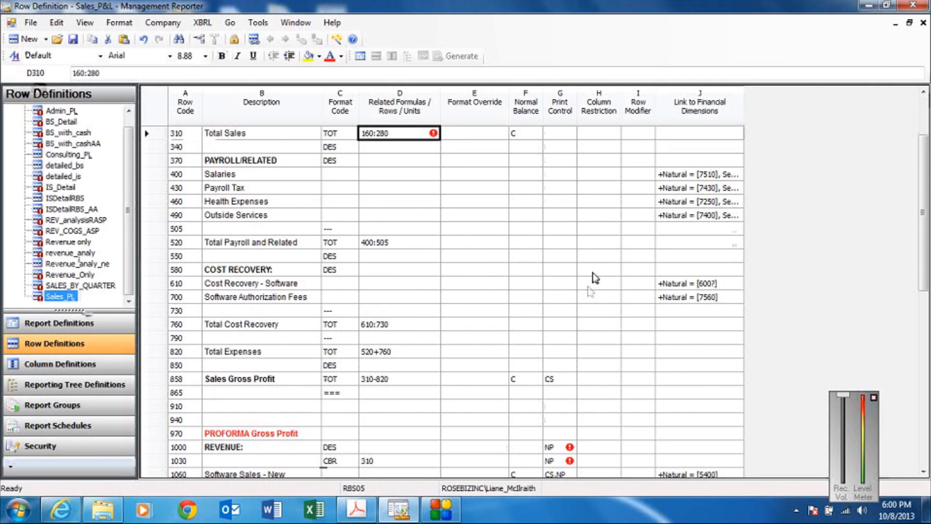
# Change the code of the underline row above Total Sales to 280, try to save Sales_P&L, and dismiss the error message.
pyautogui.scroll(5, 924, 93)
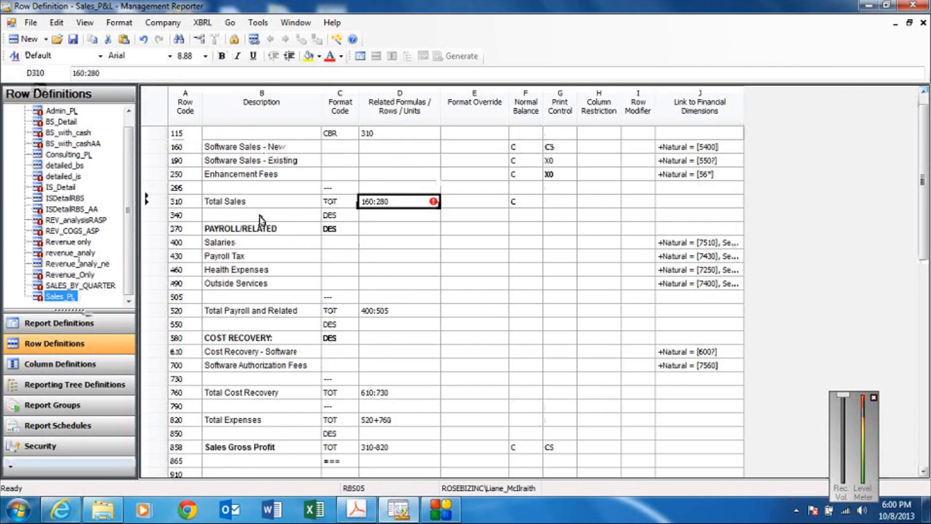
pyautogui.click(191, 191)
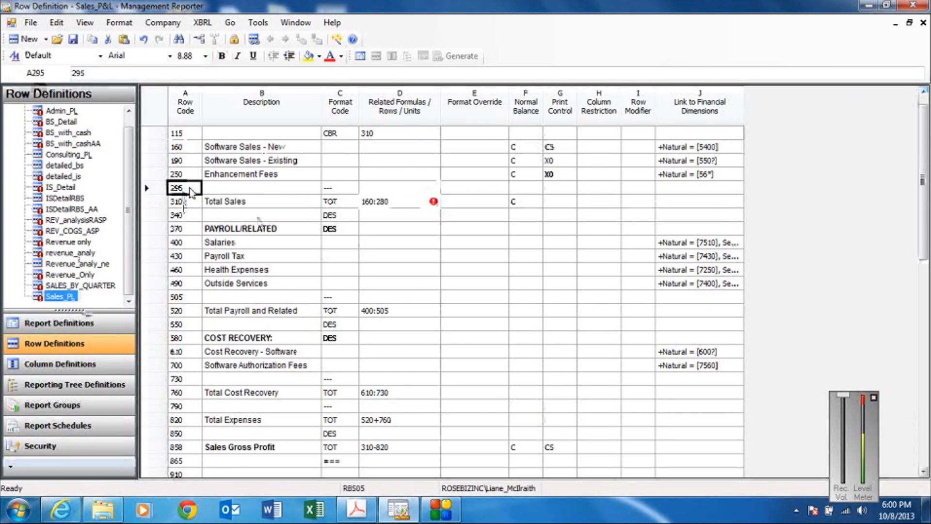
pyautogui.write('280')
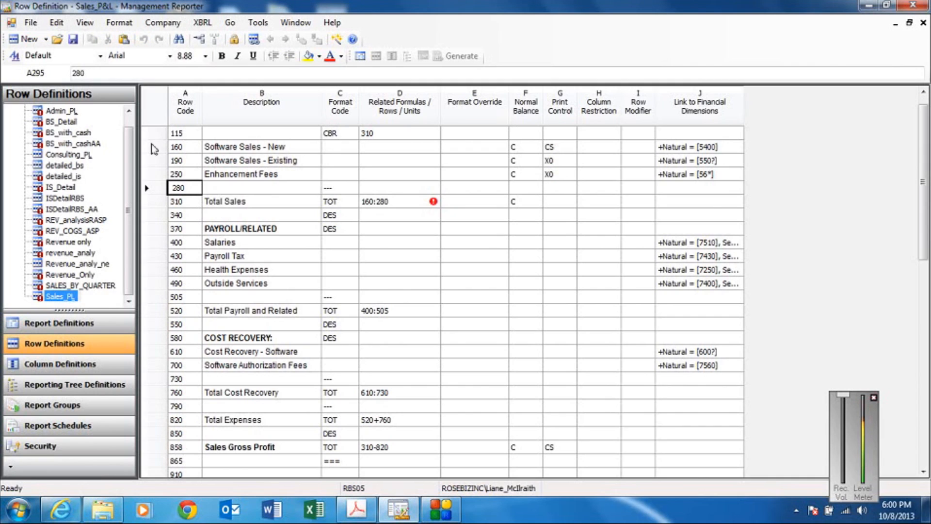
pyautogui.click(73, 39)
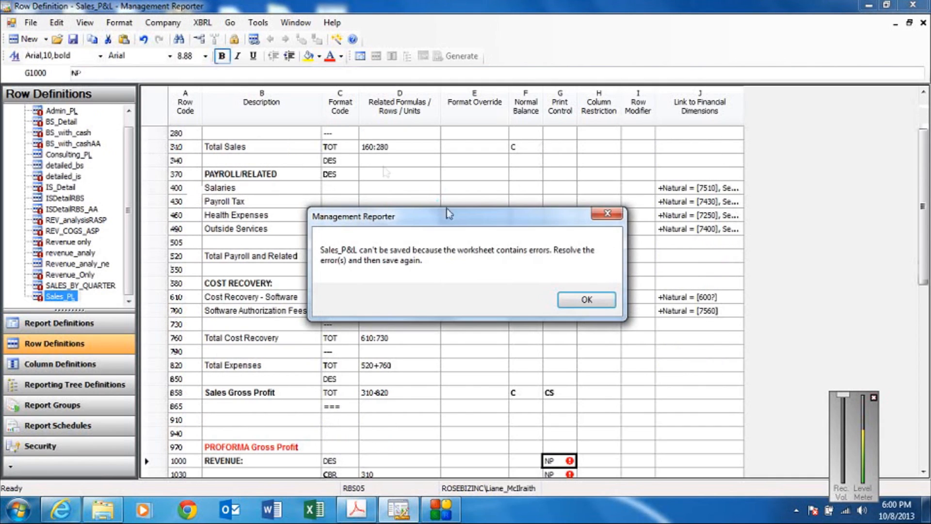
pyautogui.click(576, 299)
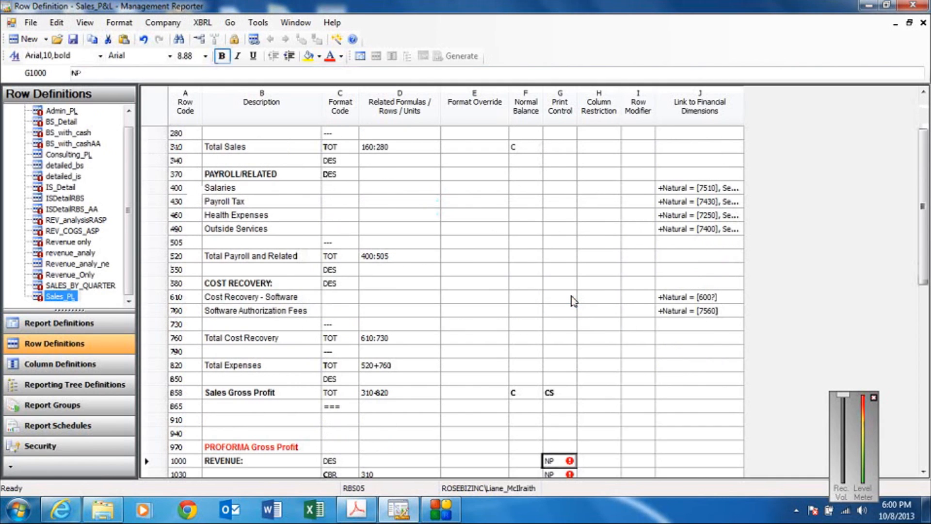
# Clear the format codes of the non-printing rows 1000, 1150, 1210, 1300 and 1370 in the PROFORMA Gross Profit section.
pyautogui.click(924, 472)
pyautogui.click(923, 472)
pyautogui.click(924, 471)
pyautogui.click(924, 471)
pyautogui.click(924, 472)
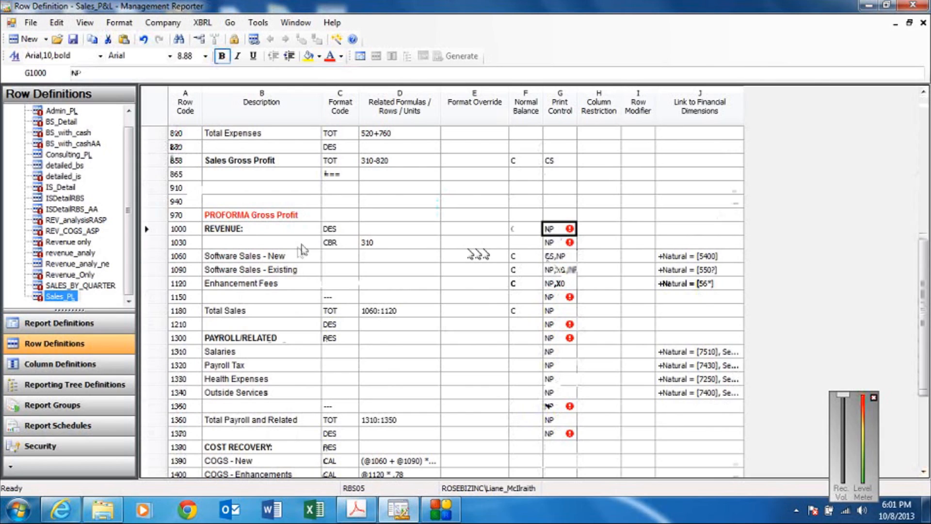
pyautogui.click(330, 237)
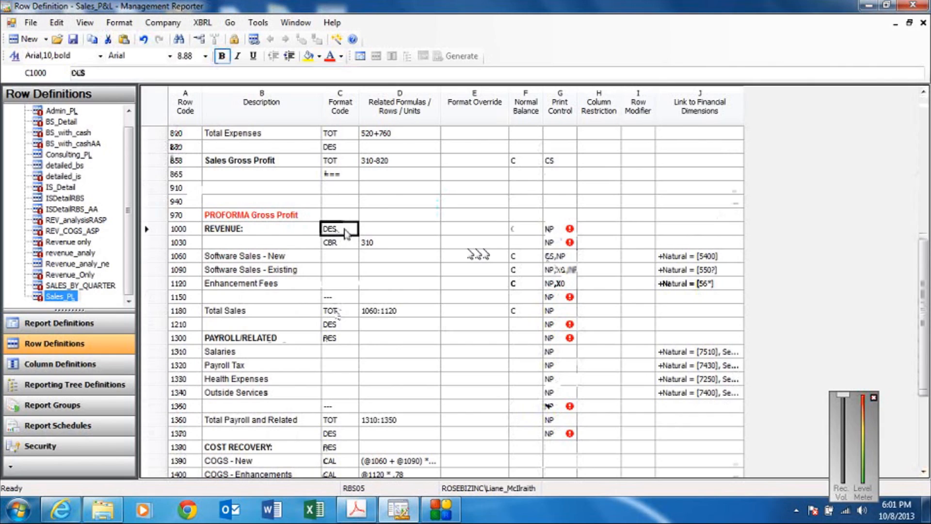
pyautogui.press('Delete')
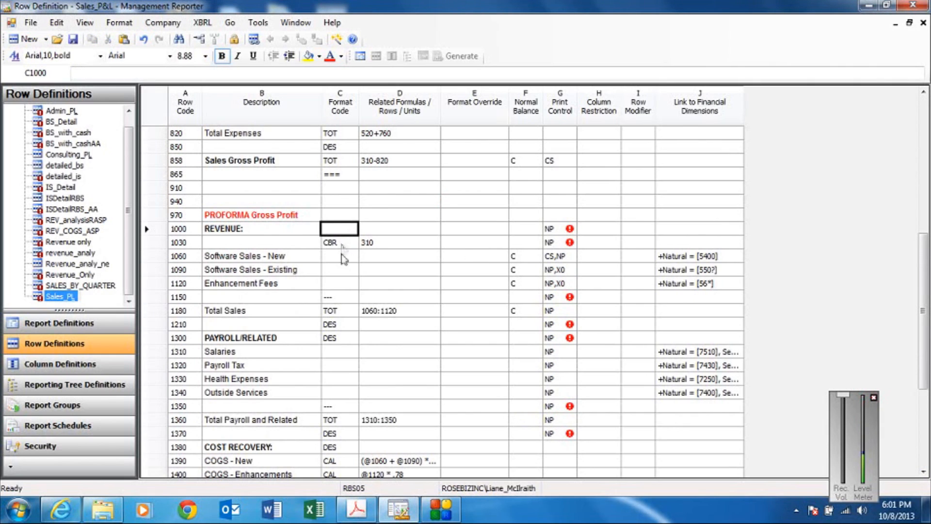
pyautogui.click(344, 299)
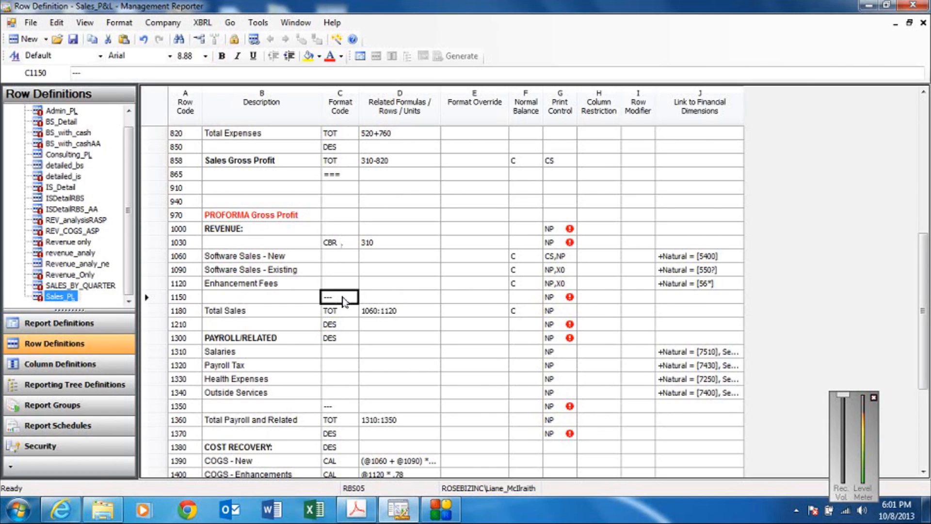
pyautogui.press('Delete')
pyautogui.click(342, 327)
pyautogui.press('Delete')
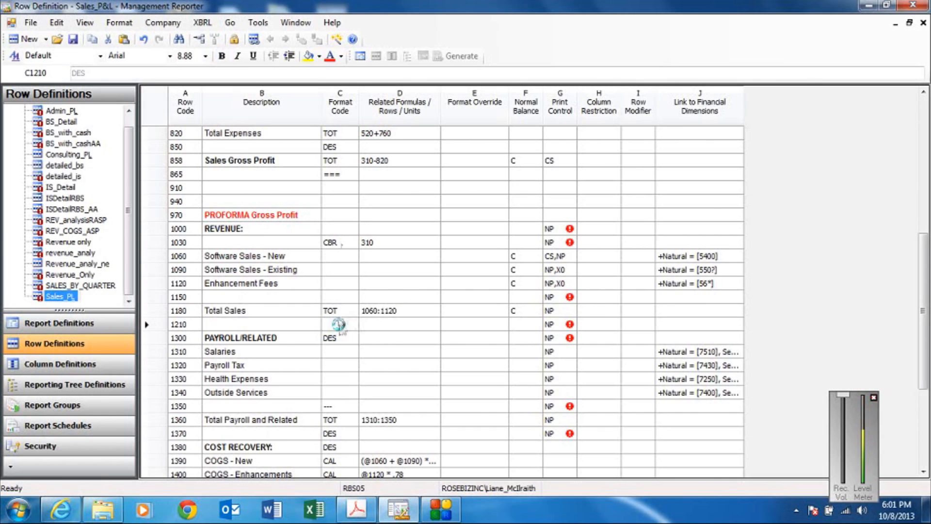
pyautogui.click(342, 339)
pyautogui.press('Delete')
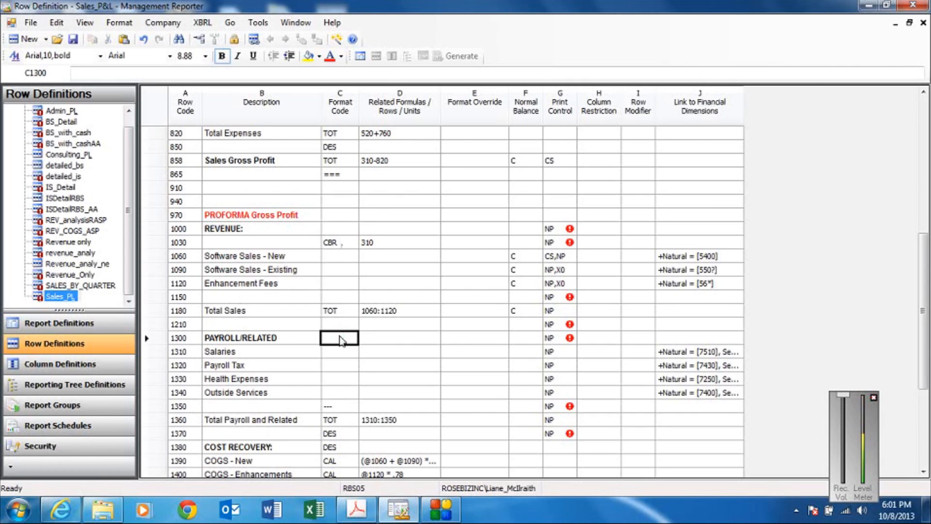
pyautogui.click(333, 433)
pyautogui.press('Delete')
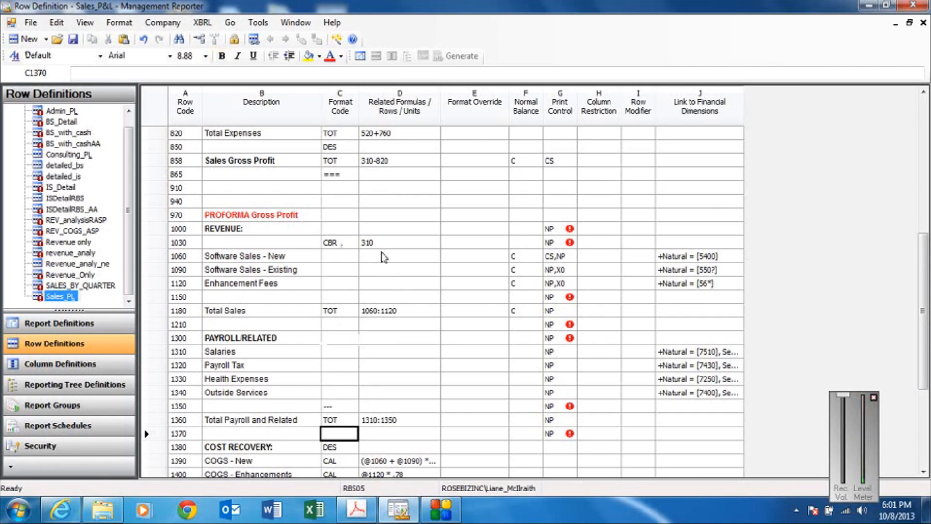
# Clear the NP print control from the CBR row 1030, try to save Sales_P&L, and dismiss the error message.
pyautogui.click(349, 243)
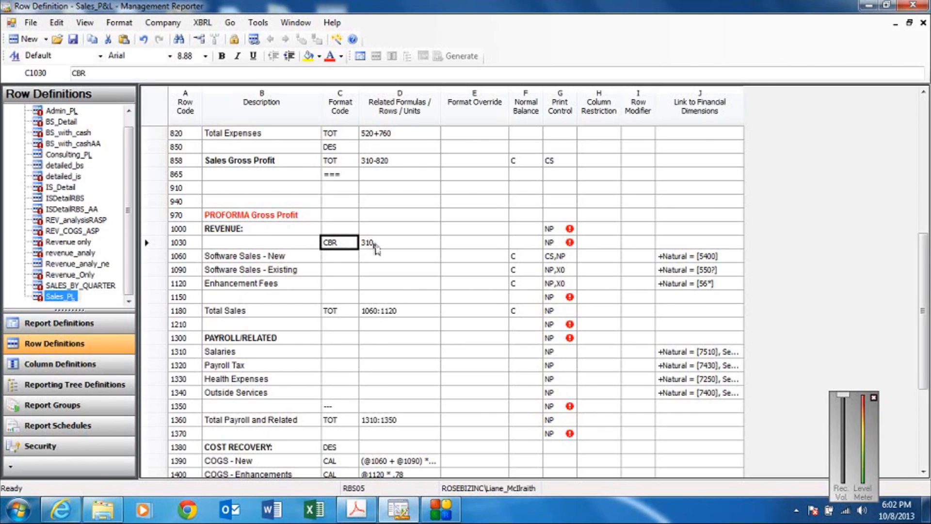
pyautogui.click(556, 245)
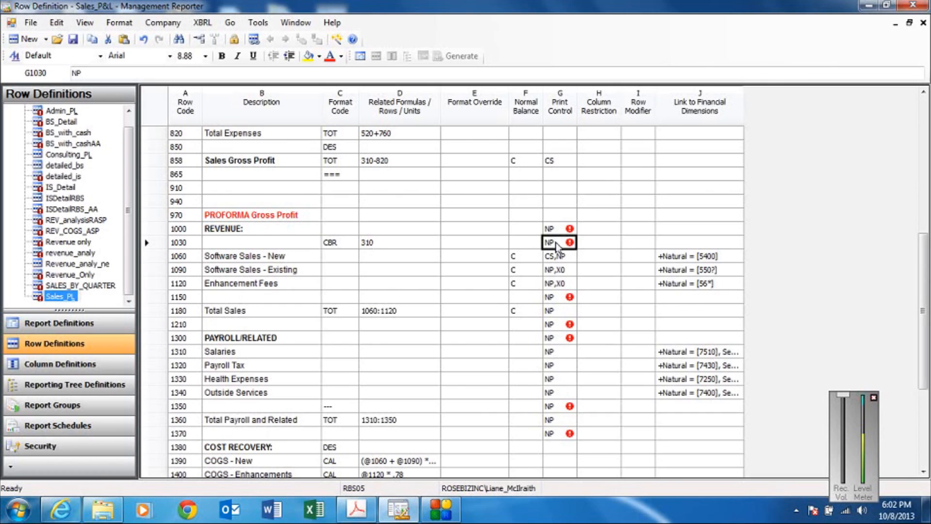
pyautogui.press('Delete')
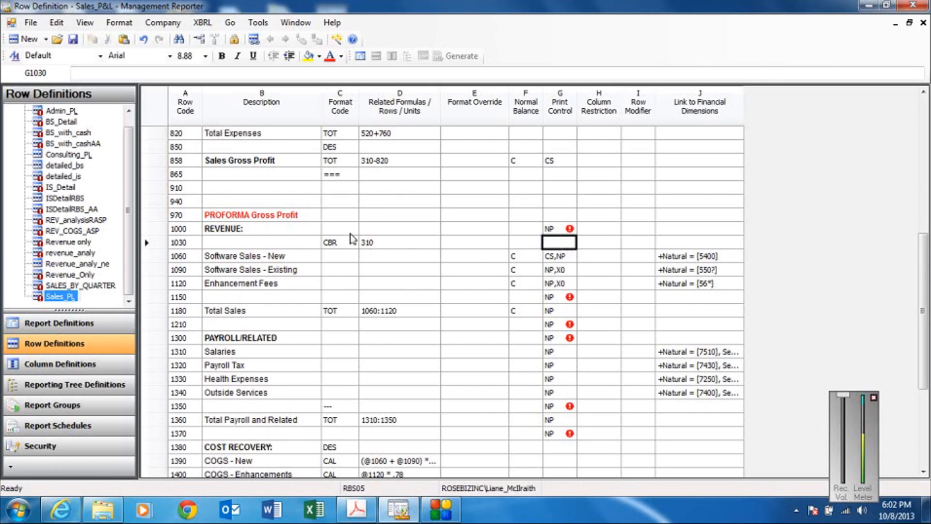
pyautogui.click(73, 39)
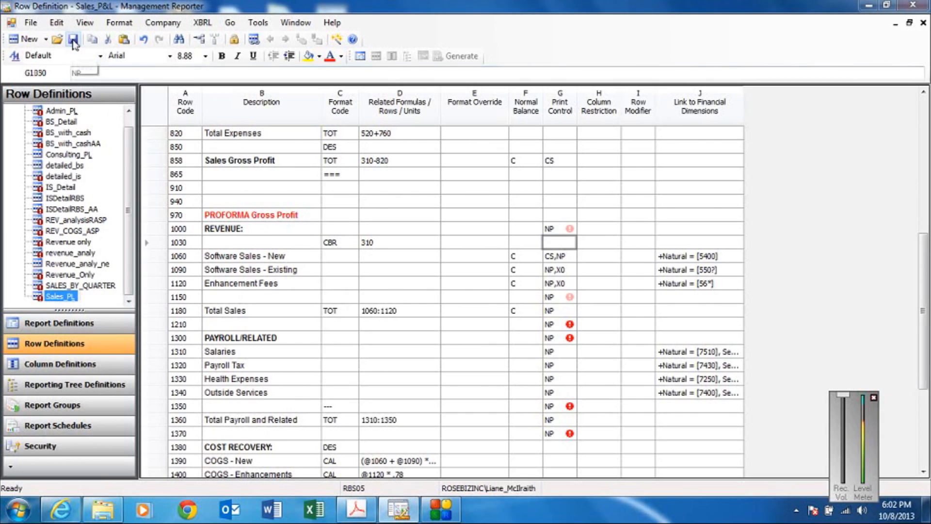
pyautogui.click(599, 301)
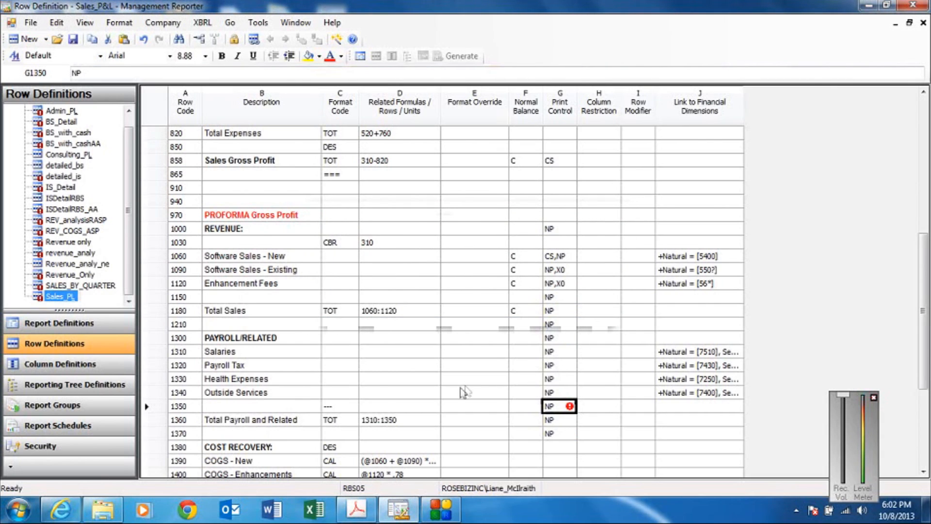
# Clear the underline format code of row 1350, try to save the row definition again, and dismiss the error message.
pyautogui.click(336, 410)
pyautogui.press('Delete')
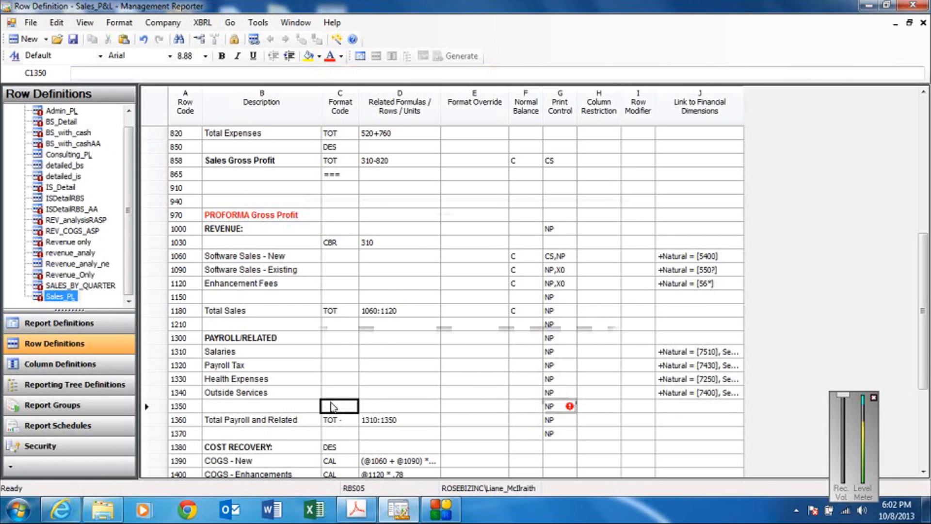
pyautogui.click(73, 39)
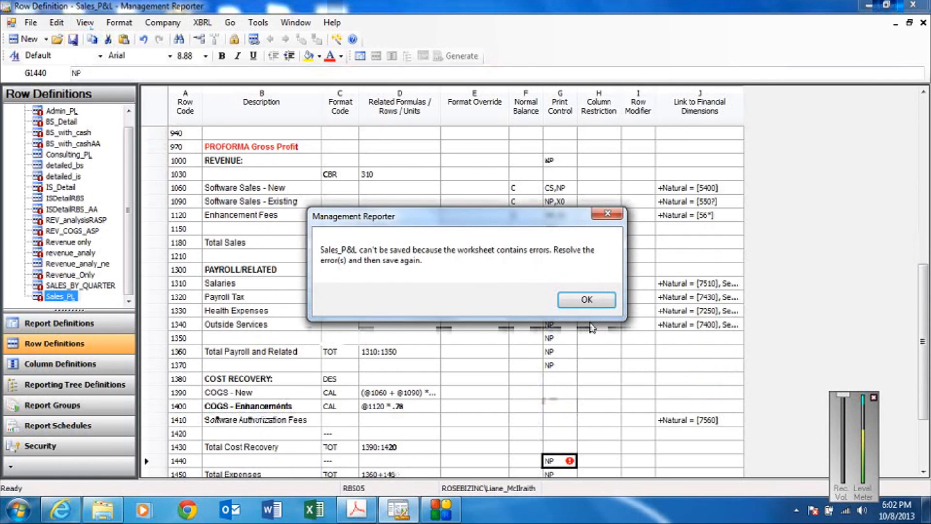
pyautogui.click(591, 300)
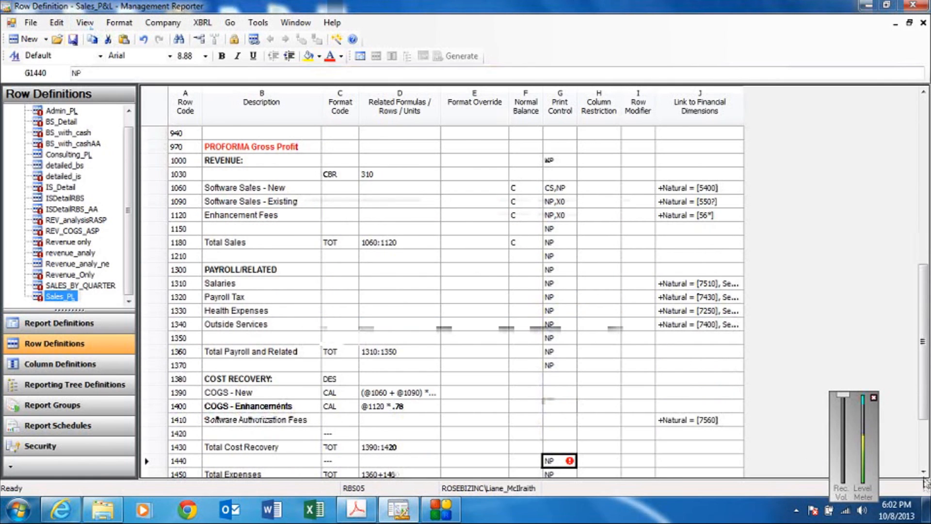
# Clear the underline format code of row 1440 above Total Expenses.
pyautogui.scroll(-3, 923, 471)
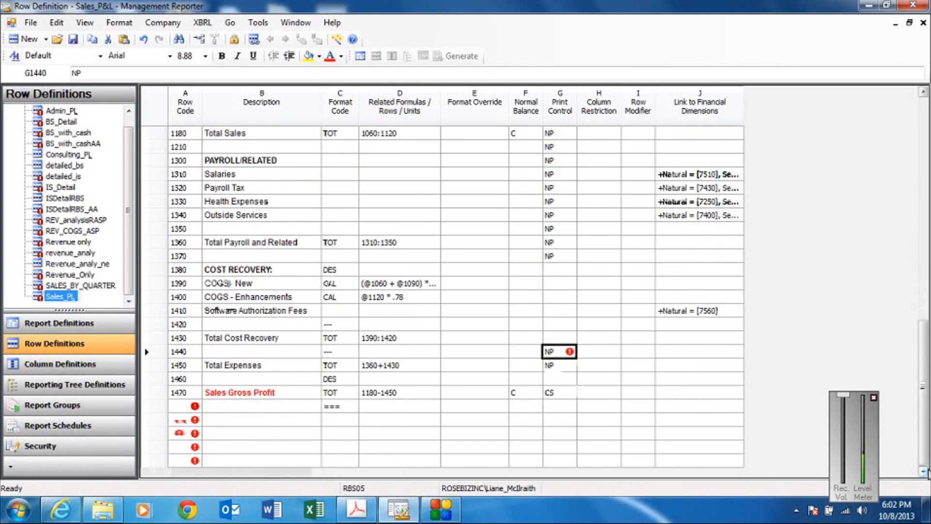
pyautogui.click(344, 351)
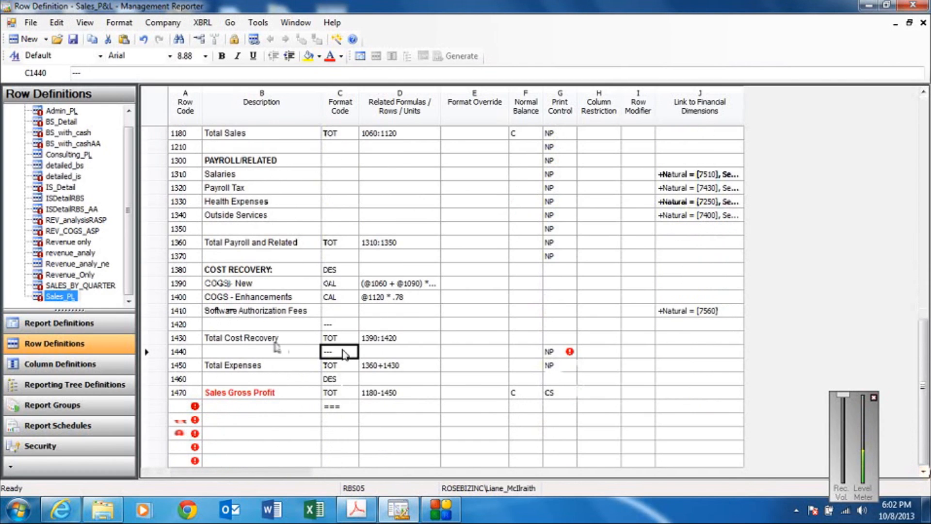
pyautogui.press('Delete')
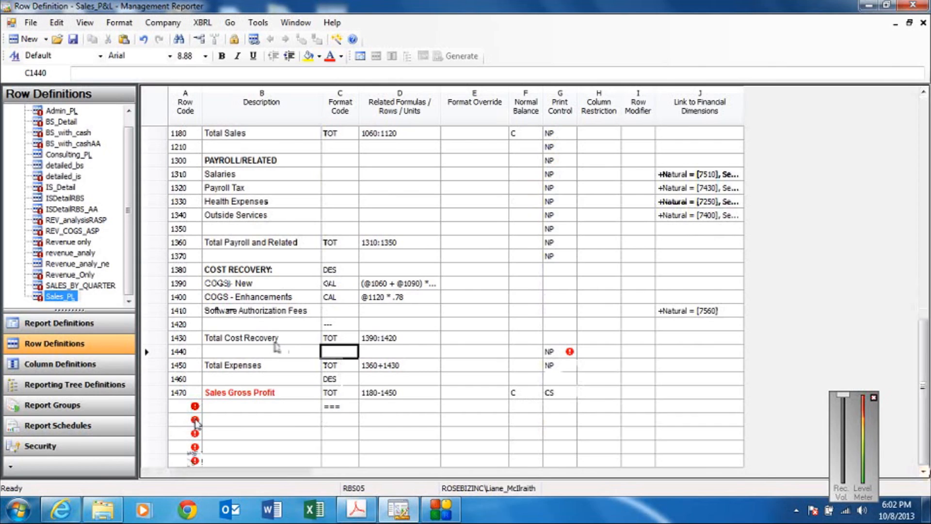
# Delete the four blank rows without row codes at the end of the row definition.
pyautogui.moveTo(199, 424)
pyautogui.moveTo(157, 422); pyautogui.dragTo(153, 474)
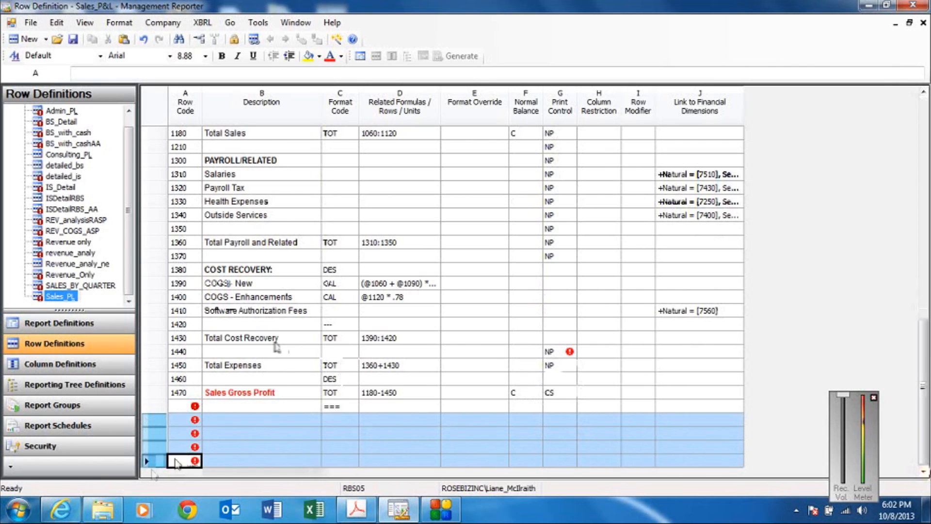
pyautogui.rightClick(249, 432)
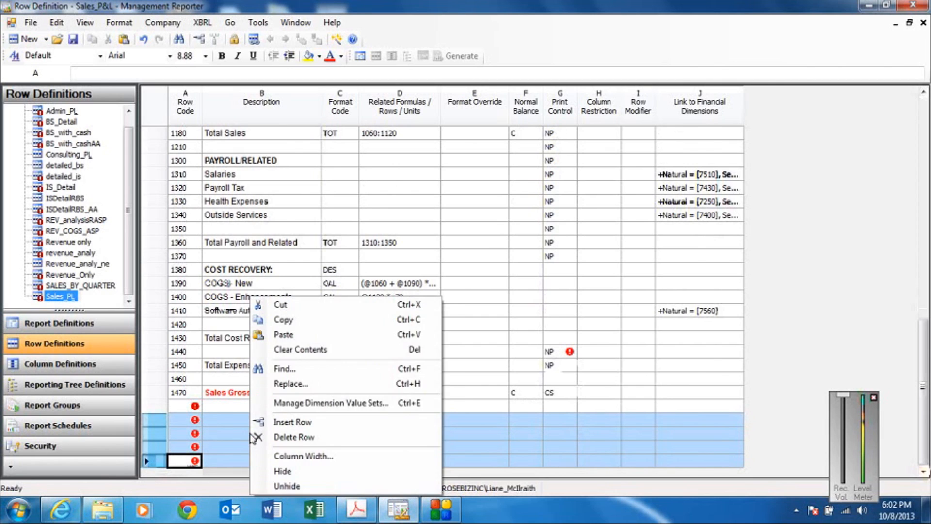
pyautogui.click(264, 433)
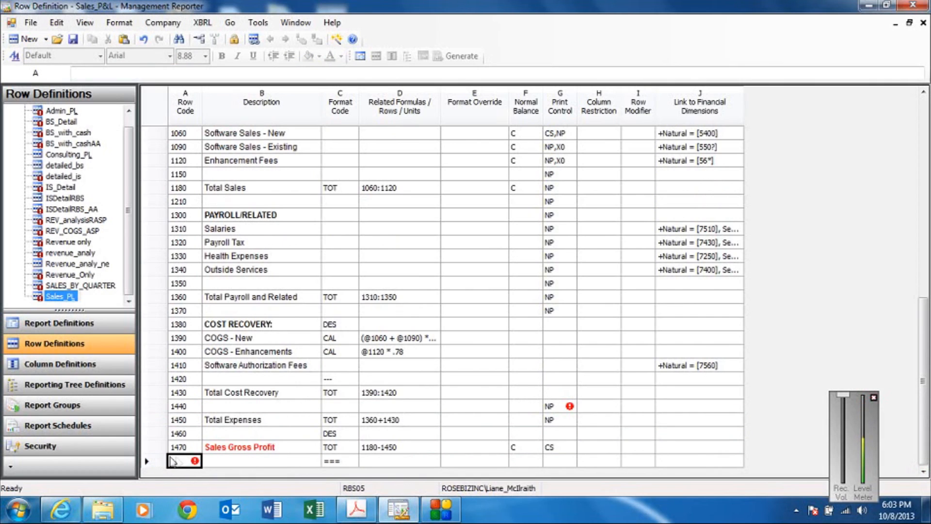
# Set the code of the final double-underline row to 1480, then save and close the Sales_P&L row definition.
pyautogui.write('1480')
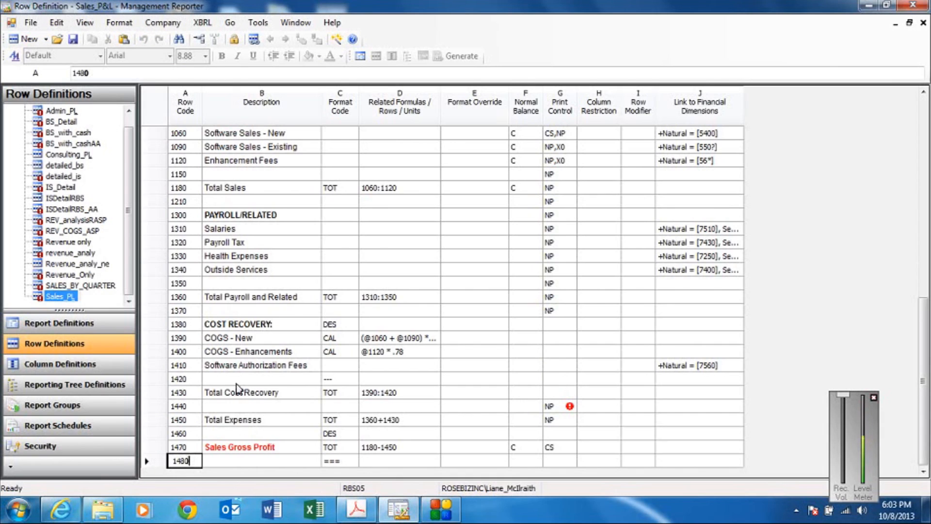
pyautogui.click(72, 39)
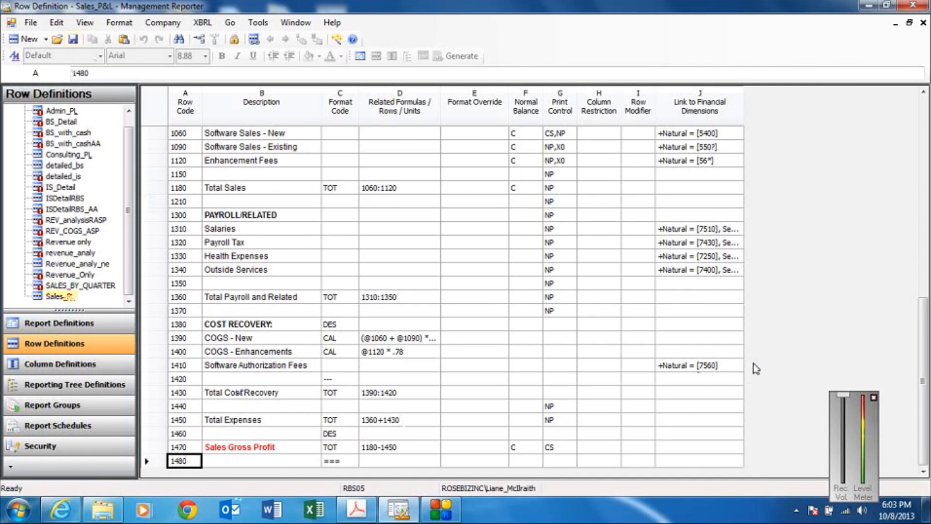
pyautogui.click(922, 23)
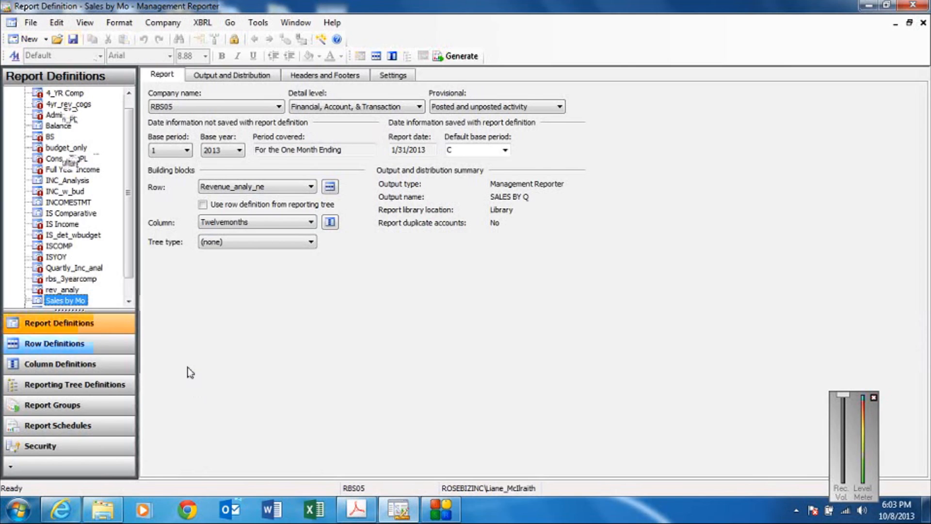
# Review the lists of row, column and reporting tree definitions for migration error marks, and return to the report definitions.
pyautogui.click(78, 346)
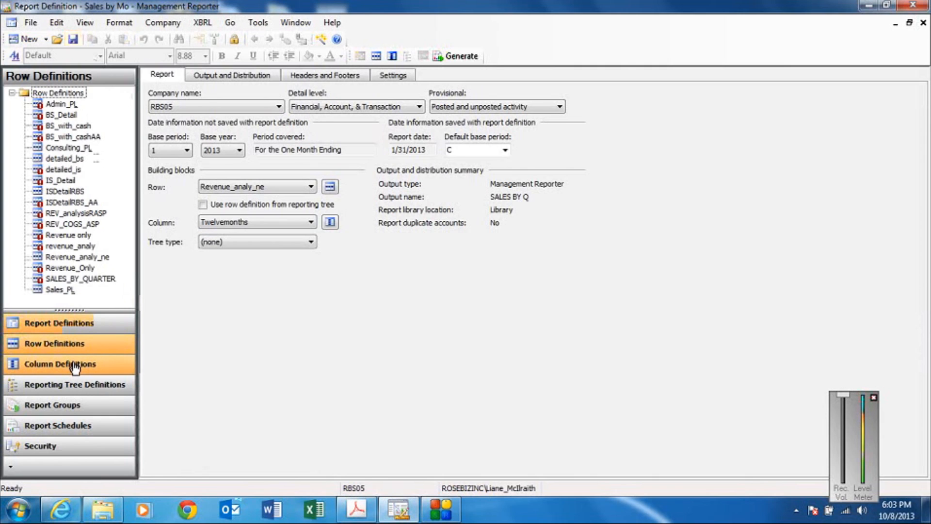
pyautogui.click(75, 367)
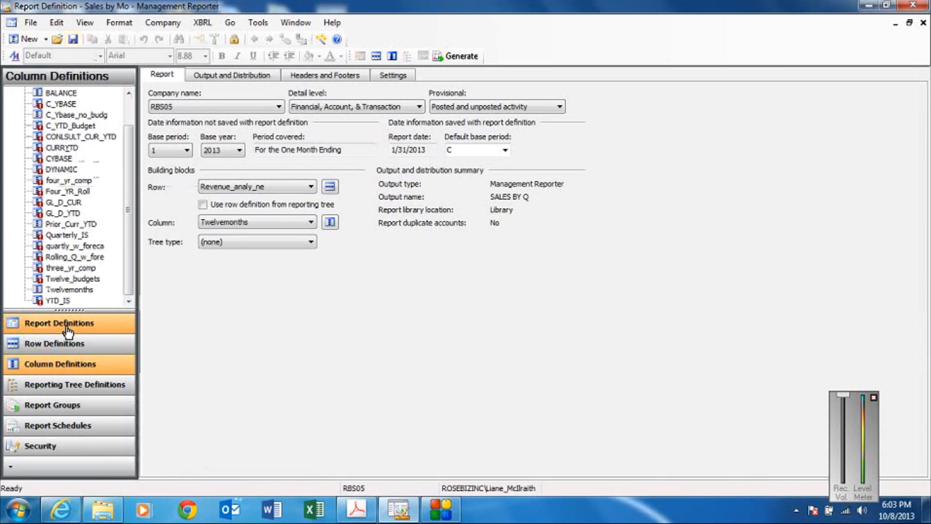
pyautogui.click(67, 388)
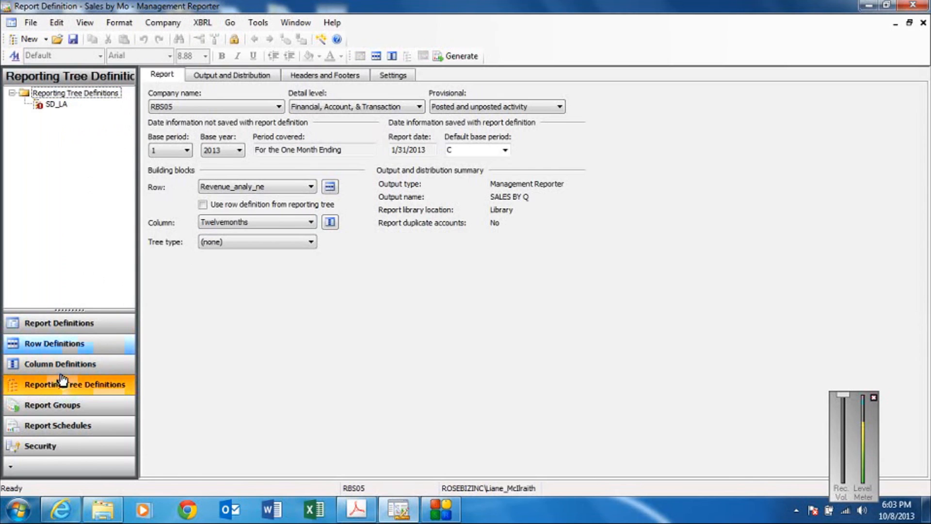
pyautogui.click(58, 323)
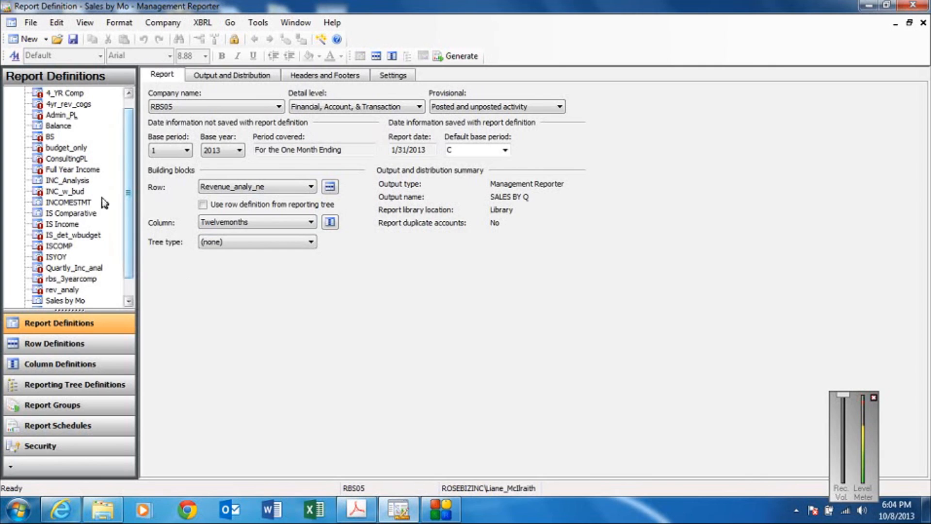
# Open the Balance report definition and set its base period to 8.
pyautogui.click(62, 127)
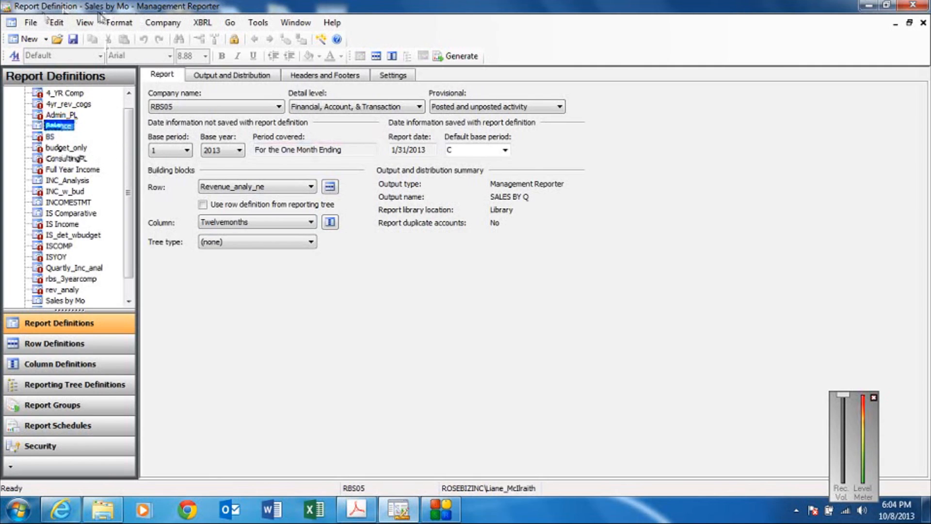
pyautogui.doubleClick(63, 126)
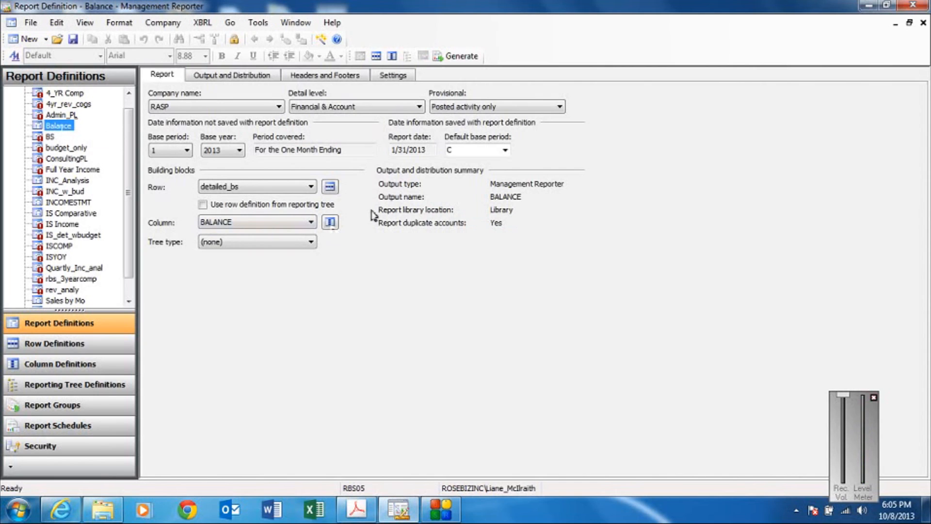
pyautogui.click(186, 150)
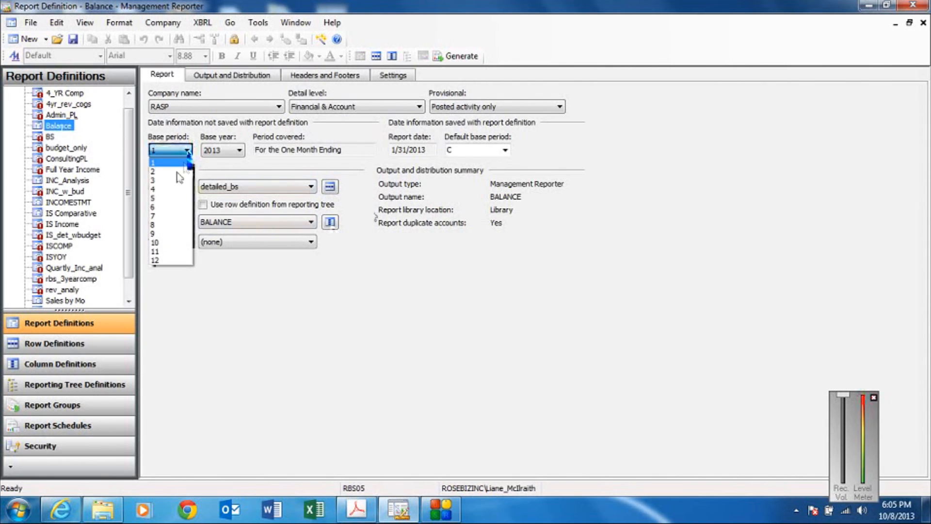
pyautogui.click(166, 224)
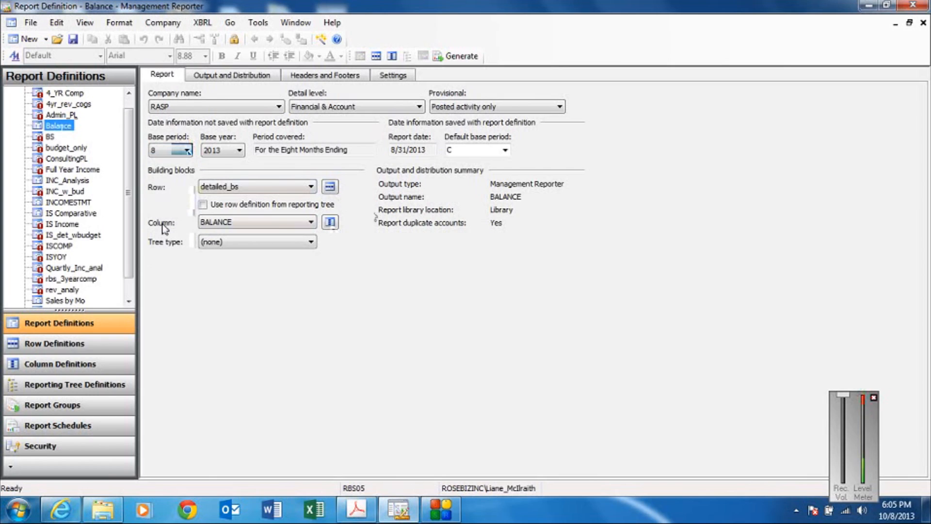
# Generate the Balance report, check it in the viewer, and close the viewer and the report queue status.
pyautogui.click(460, 59)
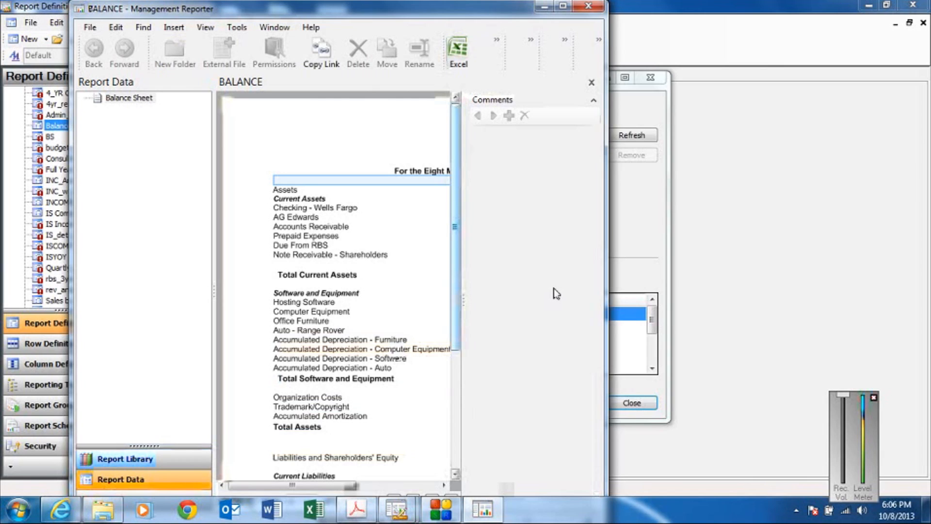
pyautogui.click(591, 5)
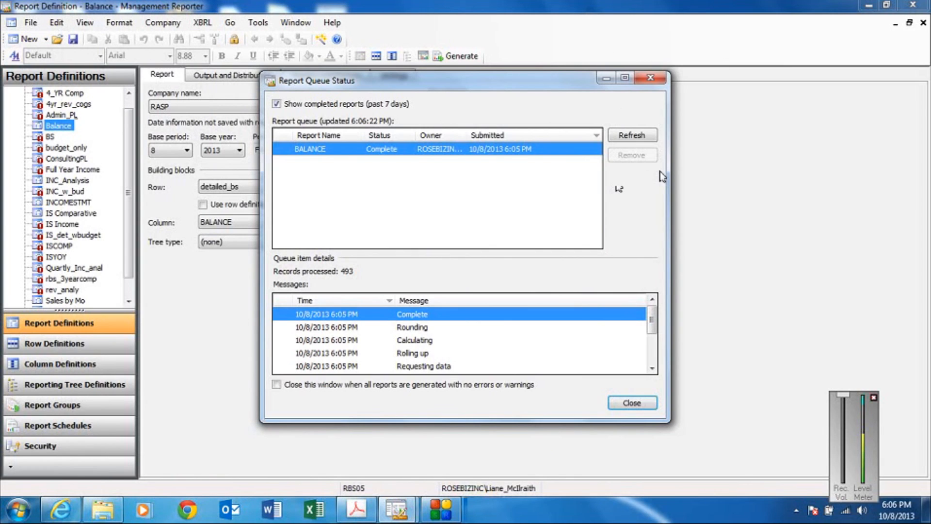
pyautogui.click(651, 79)
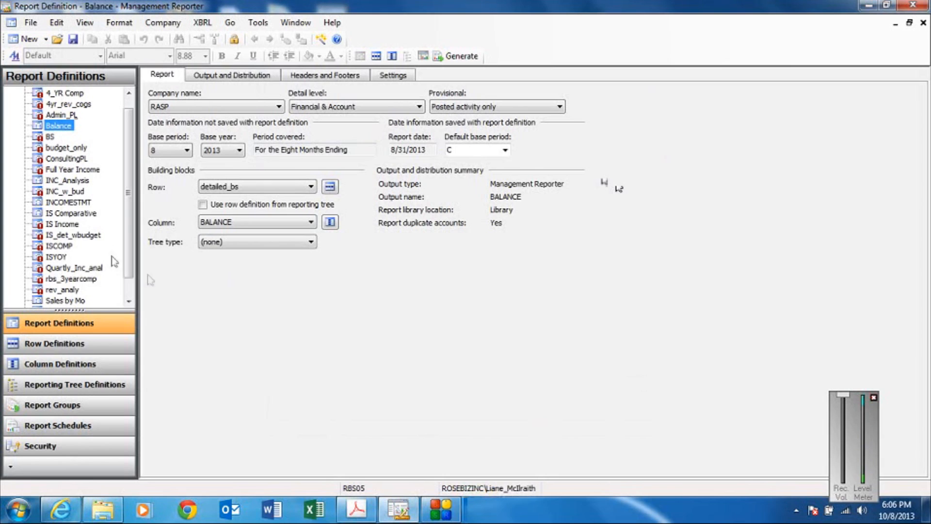
# Open the INCOMESTMT report definition, saving the changes to Balance, and set the INCOMESTMT base period to 8.
pyautogui.click(71, 201)
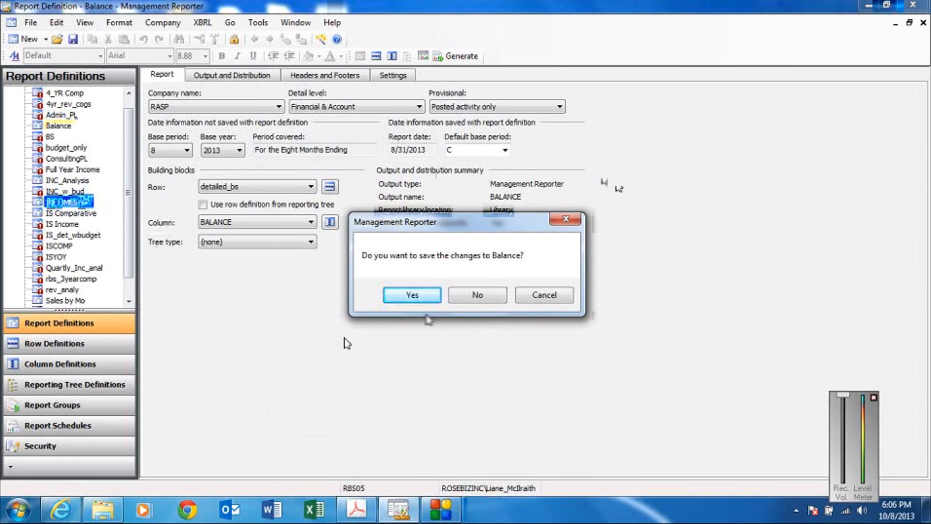
pyautogui.click(410, 296)
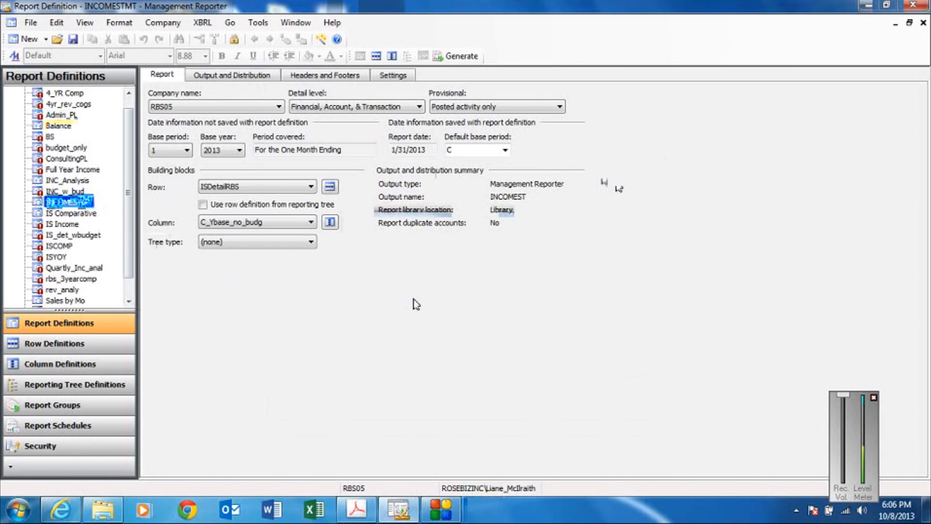
pyautogui.click(188, 151)
pyautogui.click(167, 225)
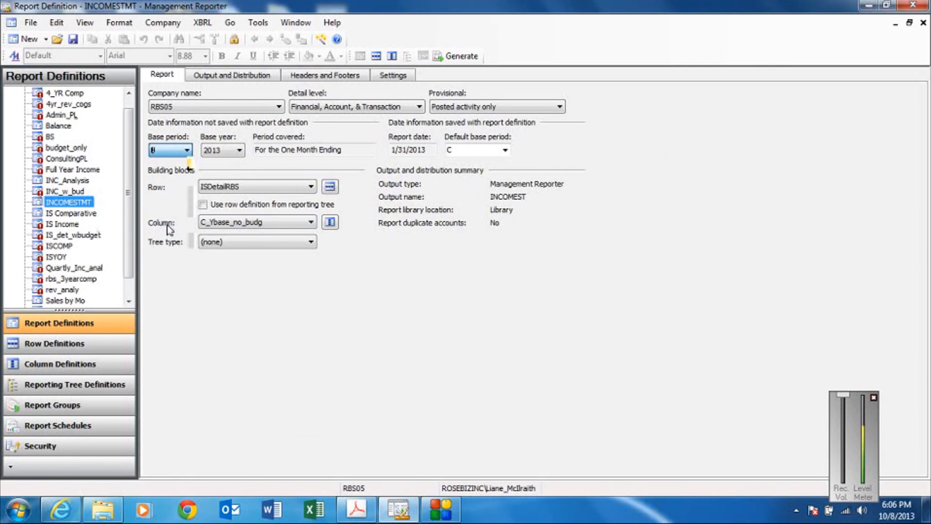
# Generate the INCOMESTMT report, check it in the viewer, and close the viewer and the report queue status.
pyautogui.click(460, 56)
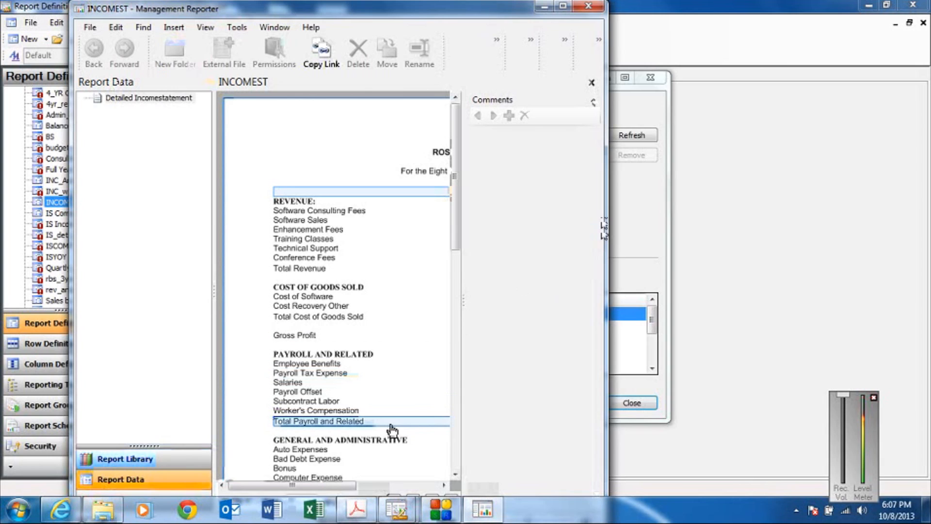
pyautogui.click(430, 469)
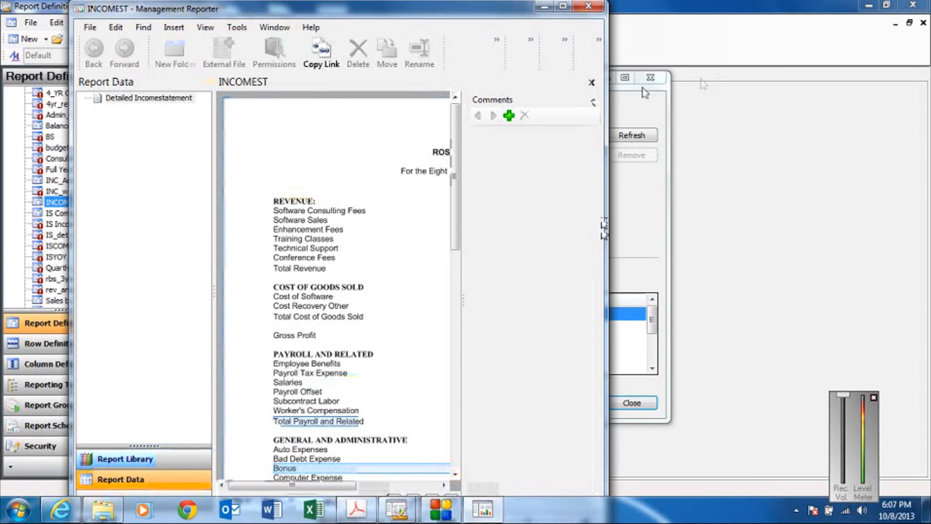
pyautogui.click(592, 9)
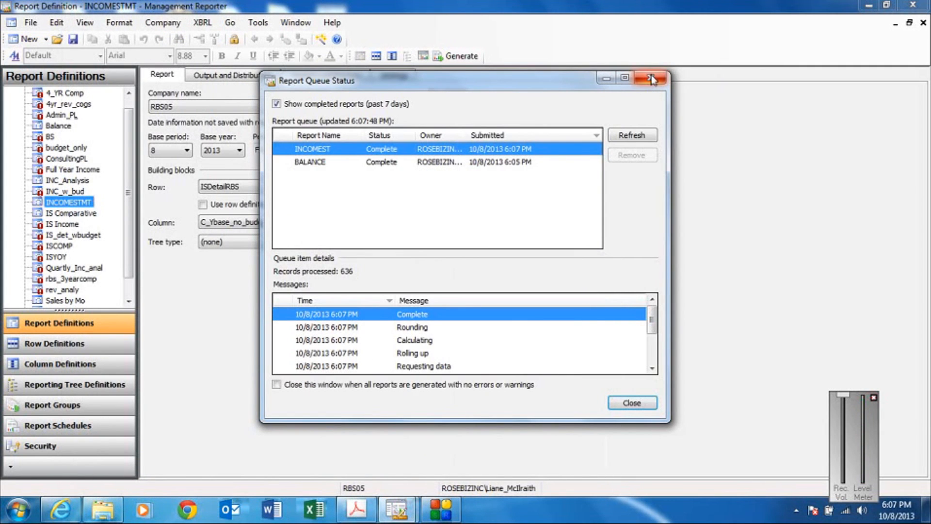
pyautogui.click(651, 76)
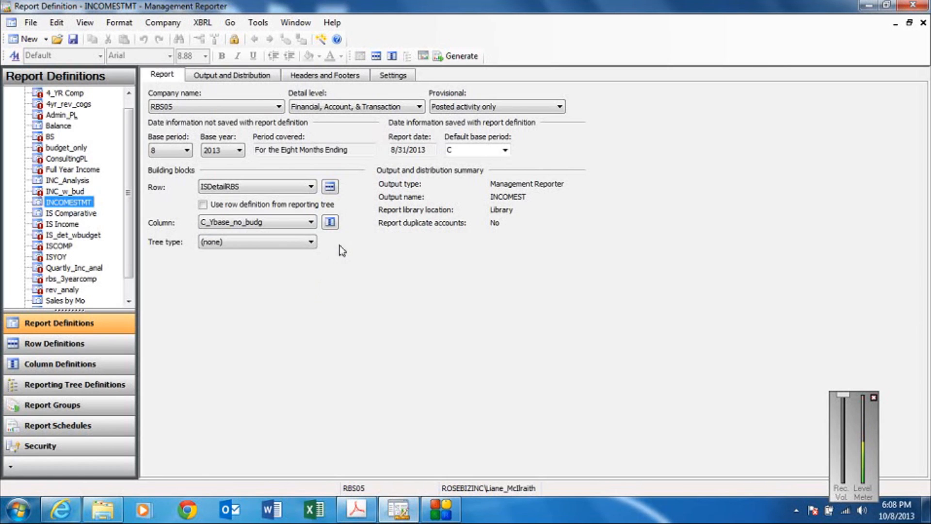
# Examine the ISDetailRBS row definition used by the INCOMESTMT report, and return to the report definition.
pyautogui.click(330, 187)
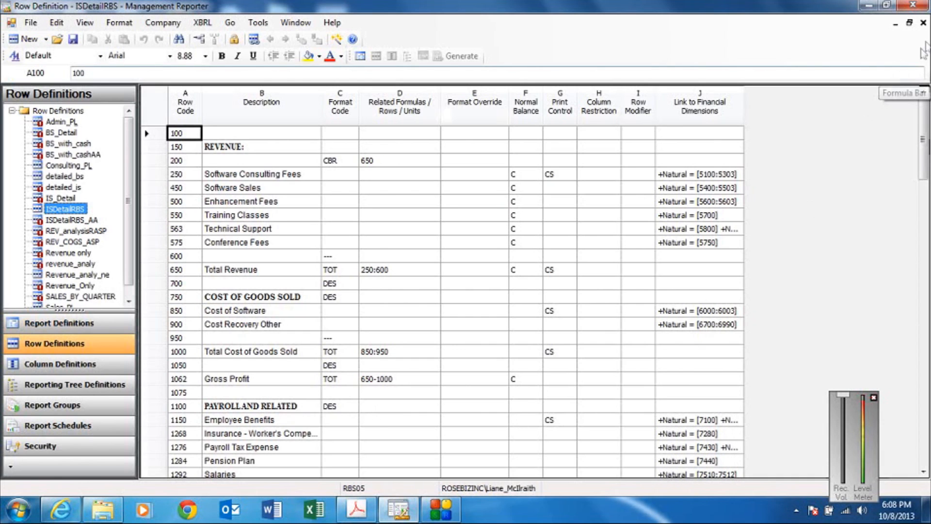
pyautogui.click(923, 23)
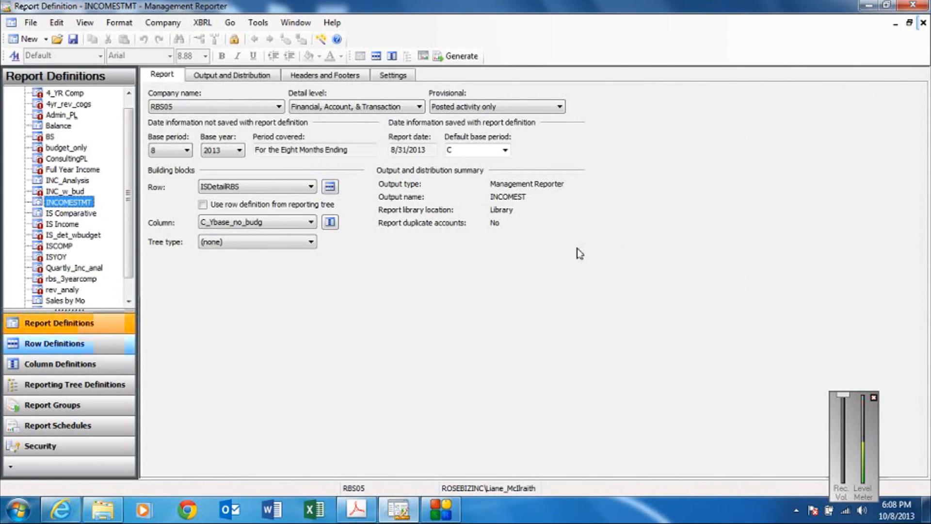